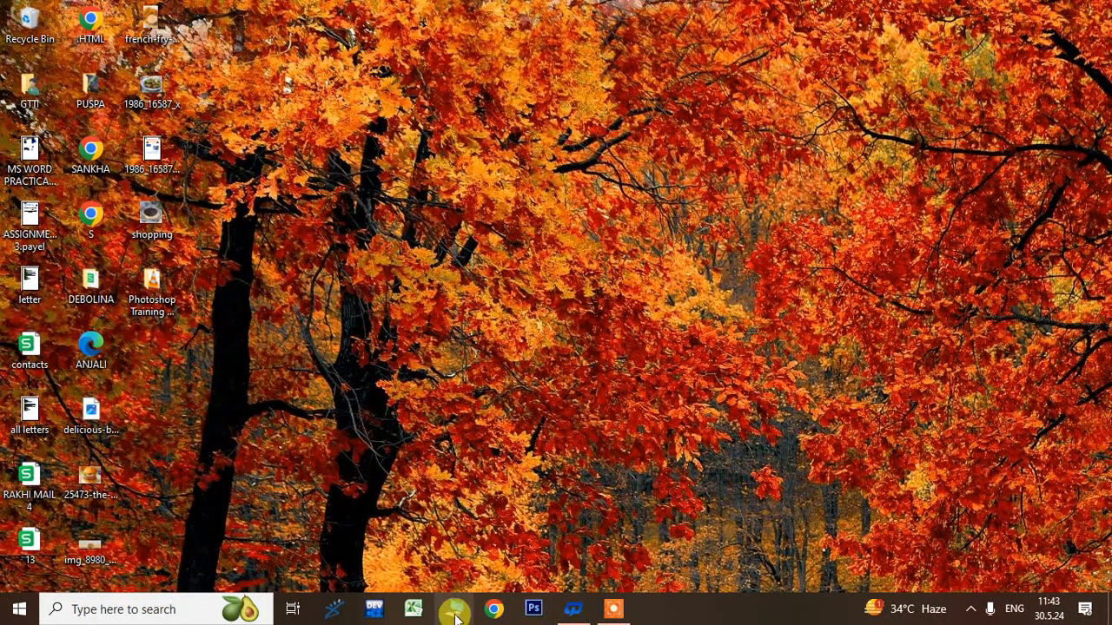
Open the "track changes word (1)" document from the Downloads folder and bring its WPS Office window to the front
left_click(454, 613)
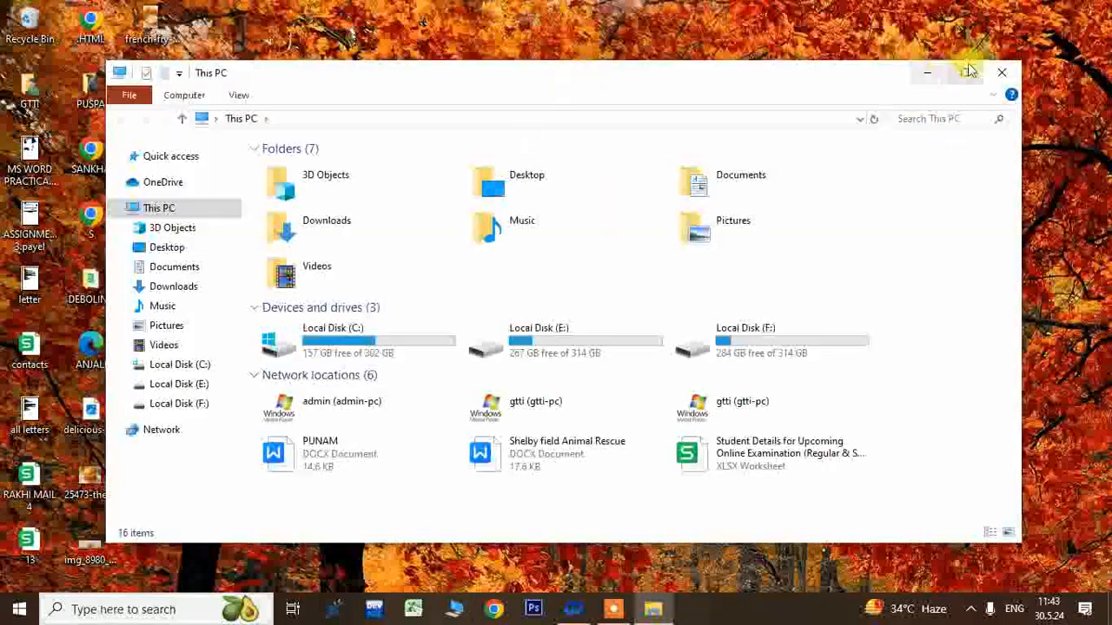
left_click(964, 73)
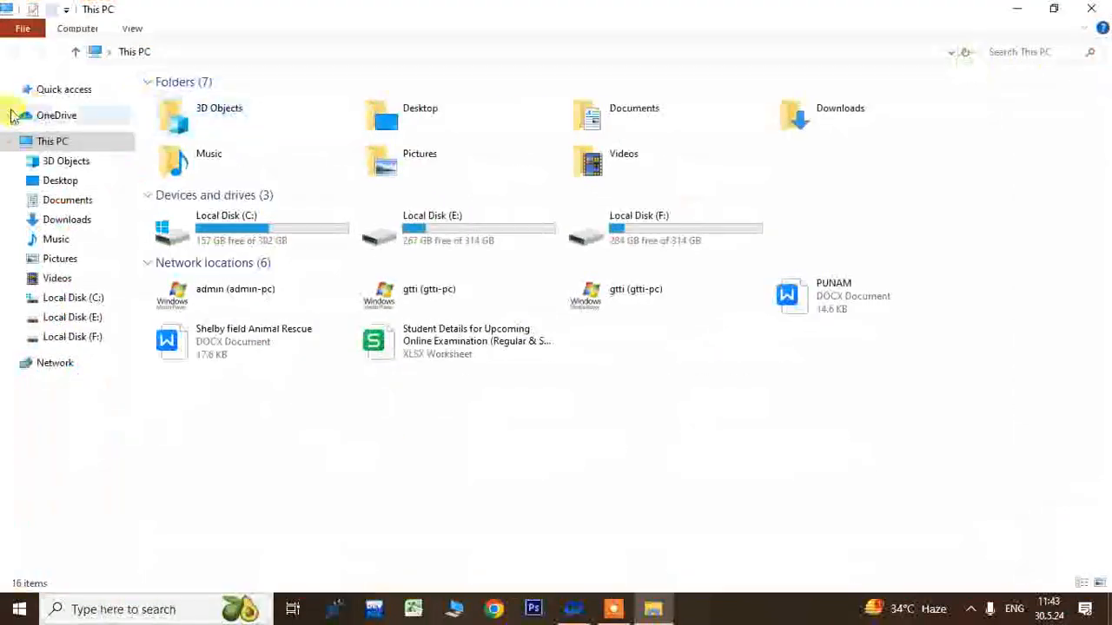
left_click(74, 220)
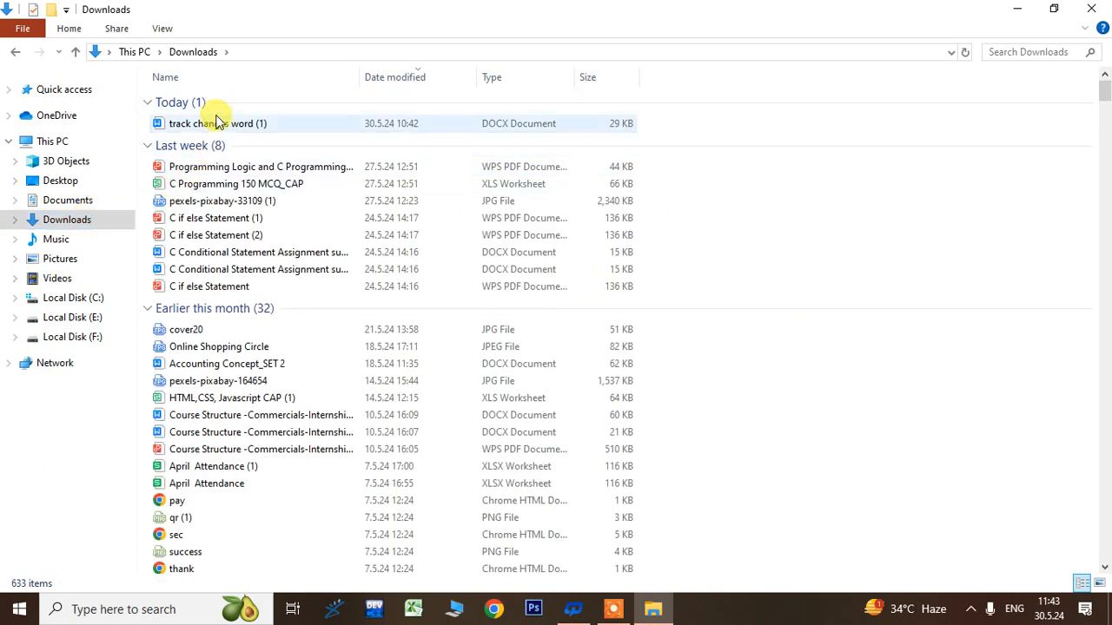
double_click(217, 122)
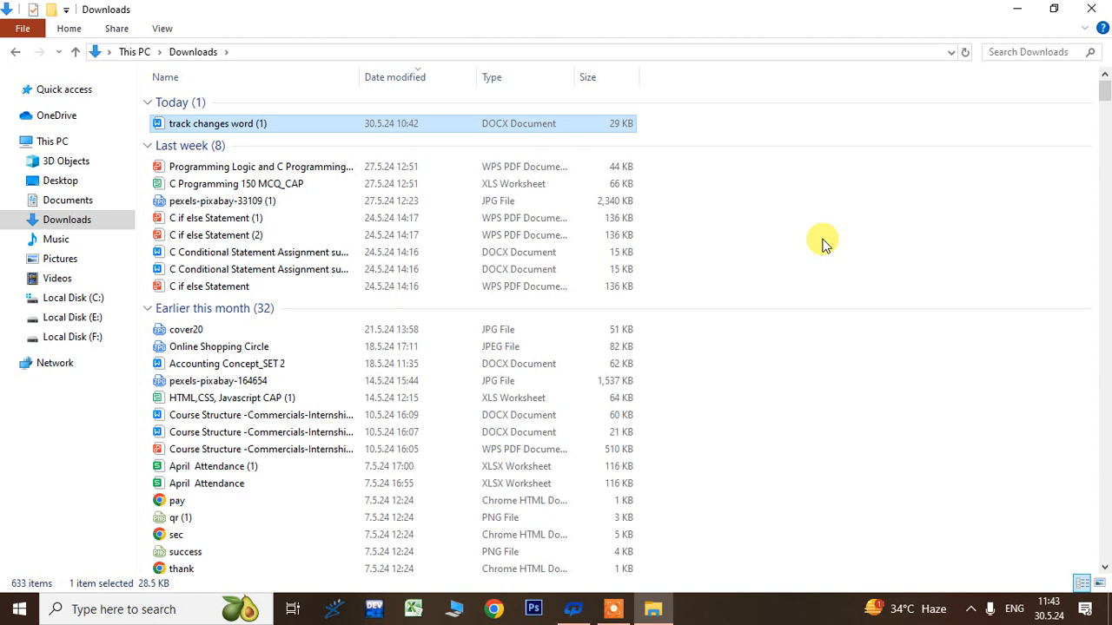
double_click(256, 123)
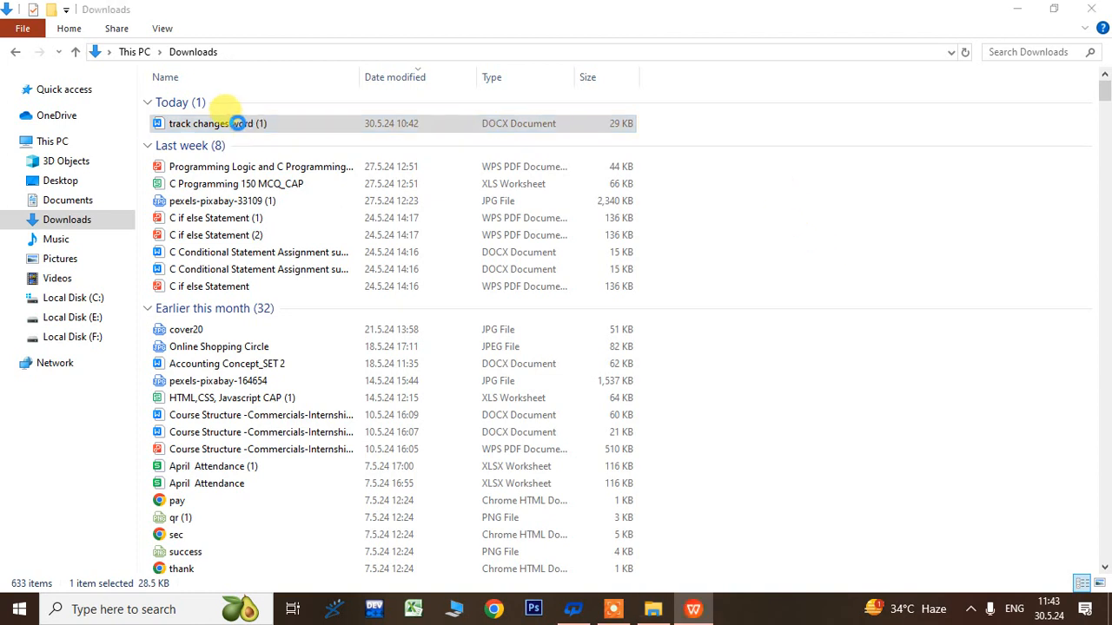
left_click(706, 618)
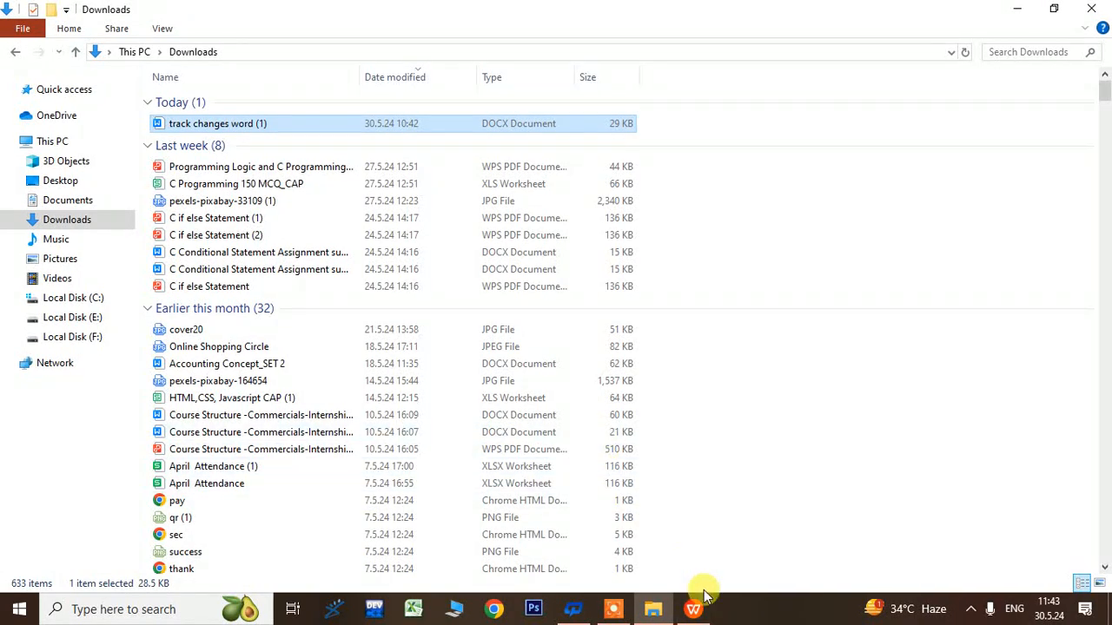
mouse_move(695, 610)
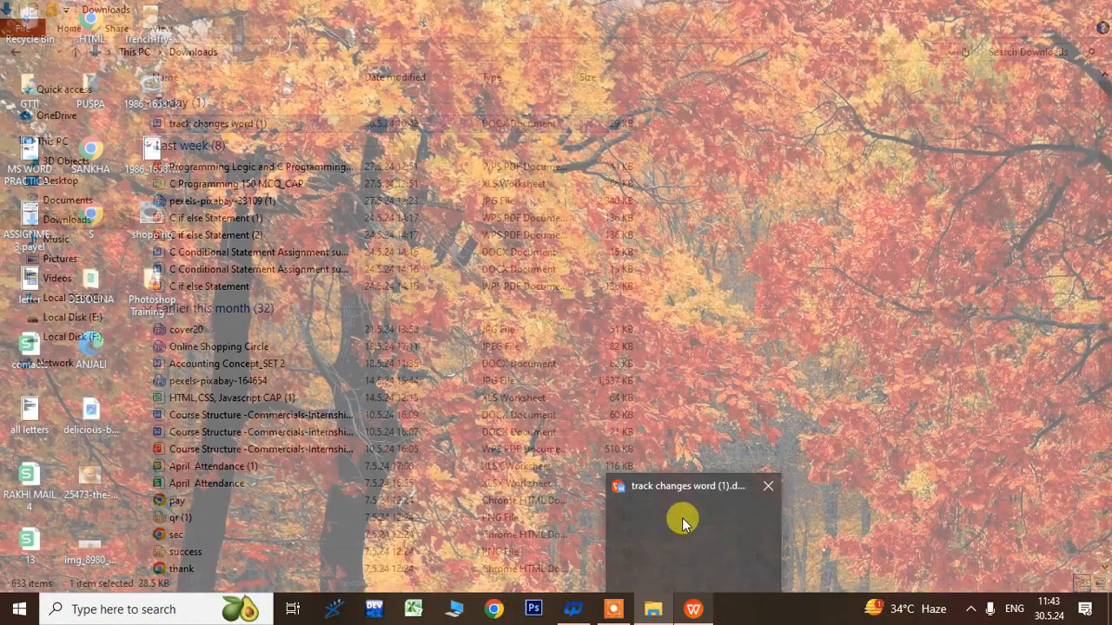
left_click(683, 519)
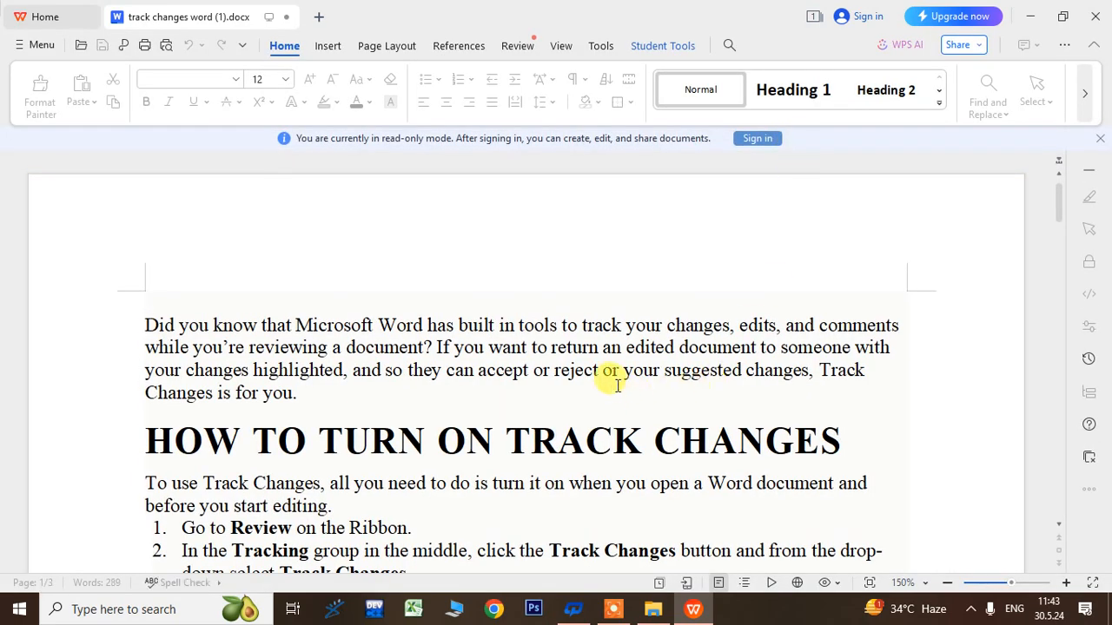
Read the document's sections on turning on Track Changes and making comments
scroll(1062, 218, "down", 2)
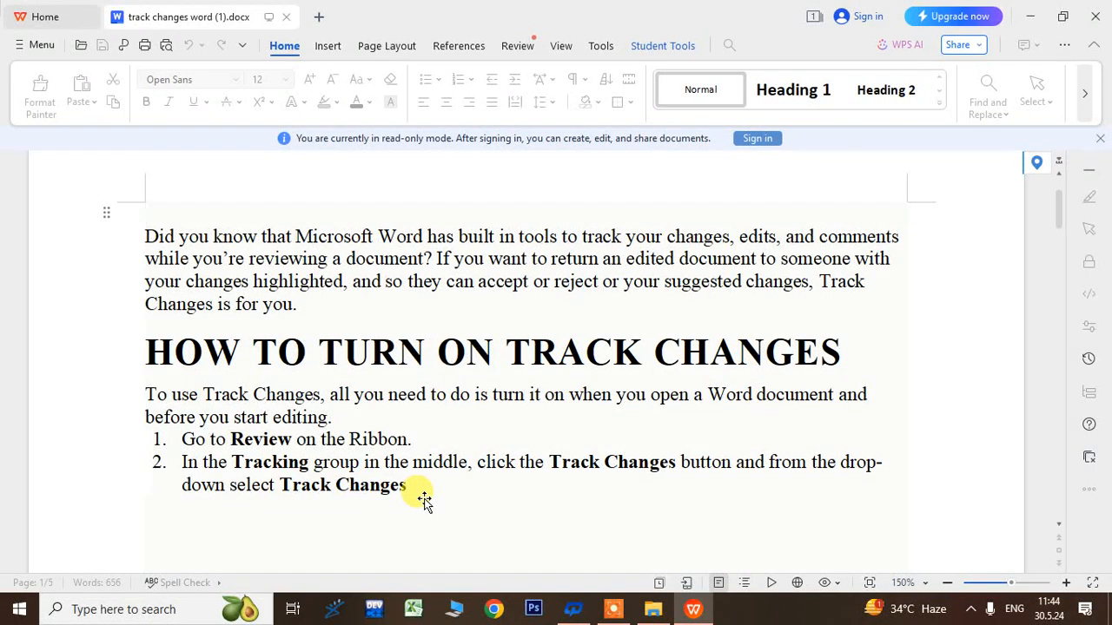
scroll(424, 501, "down", 10)
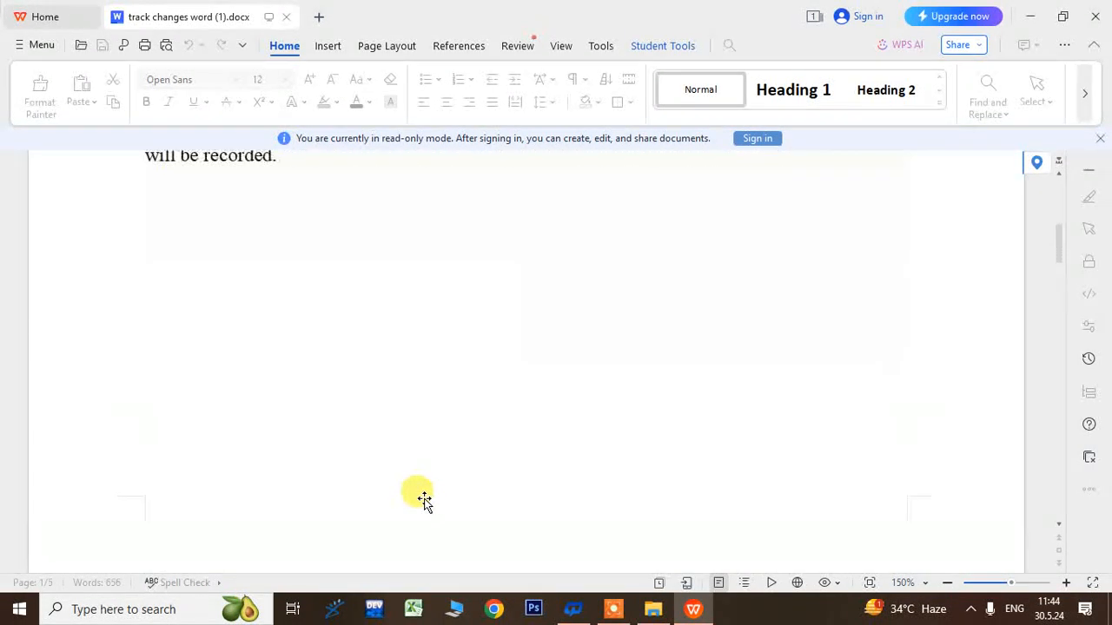
scroll(424, 502, "down", 8)
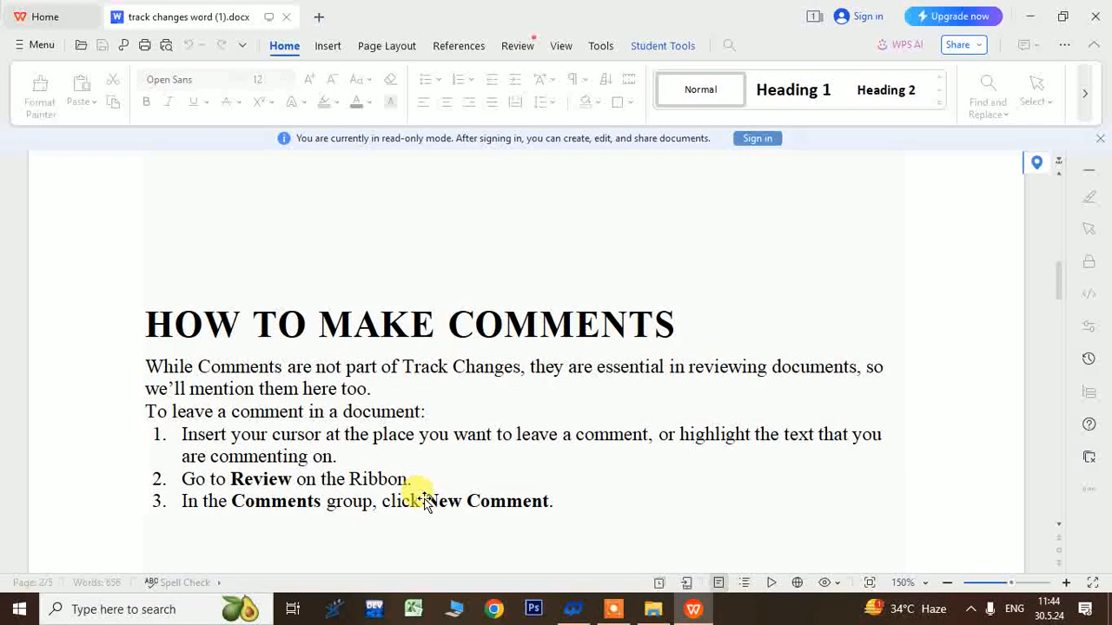
scroll(295, 426, "up", 8)
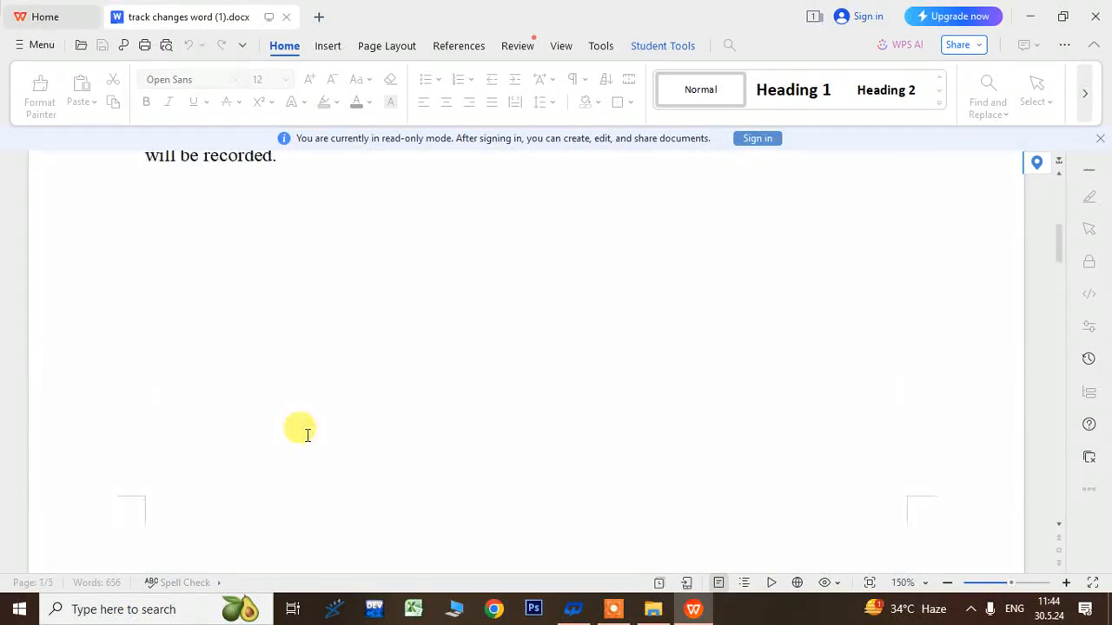
scroll(307, 434, "up", 8)
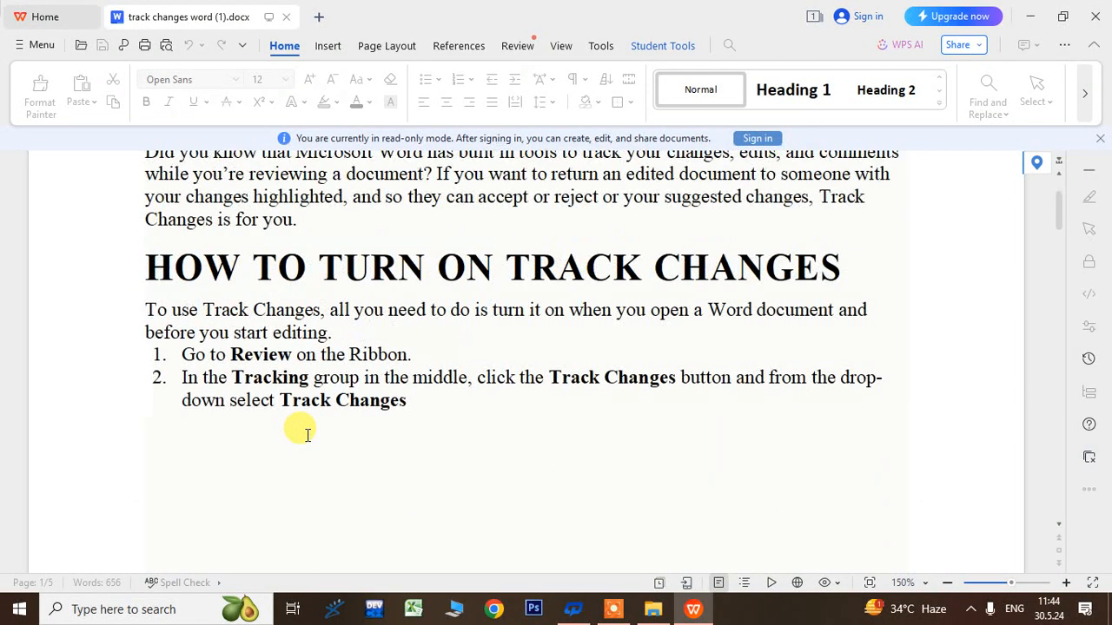
scroll(306, 434, "up", 3)
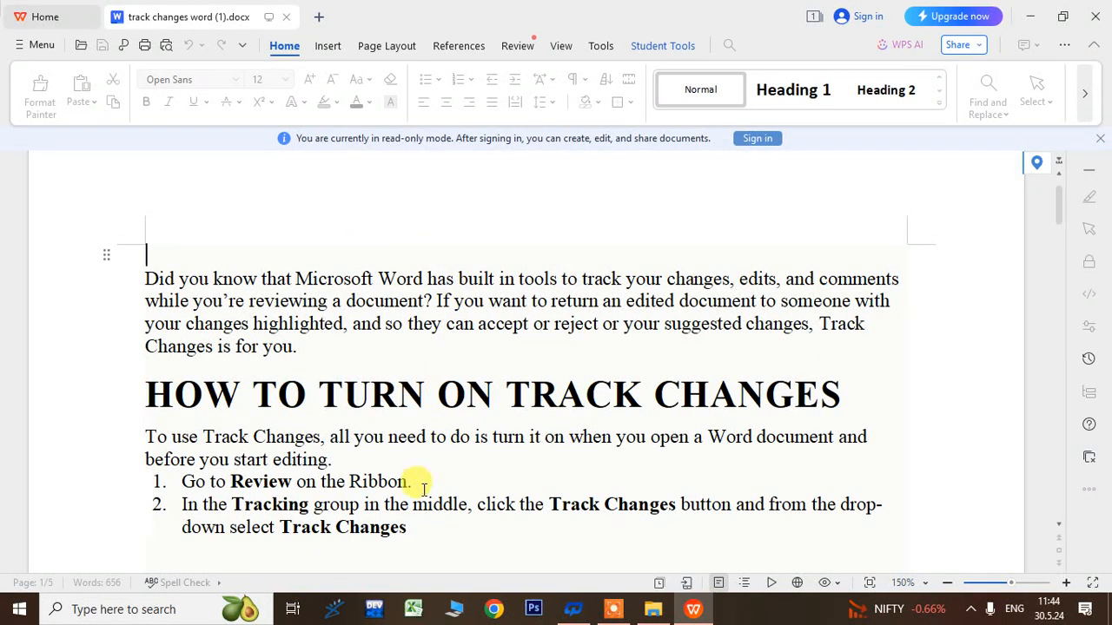
scroll(424, 489, "down", 3)
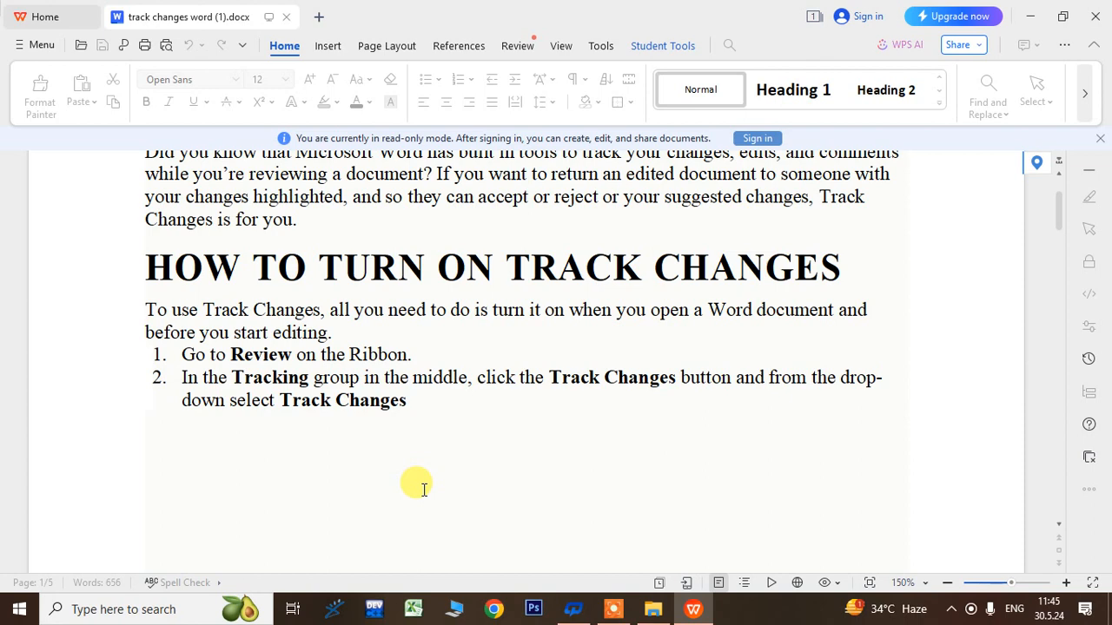
scroll(461, 421, "down", 5)
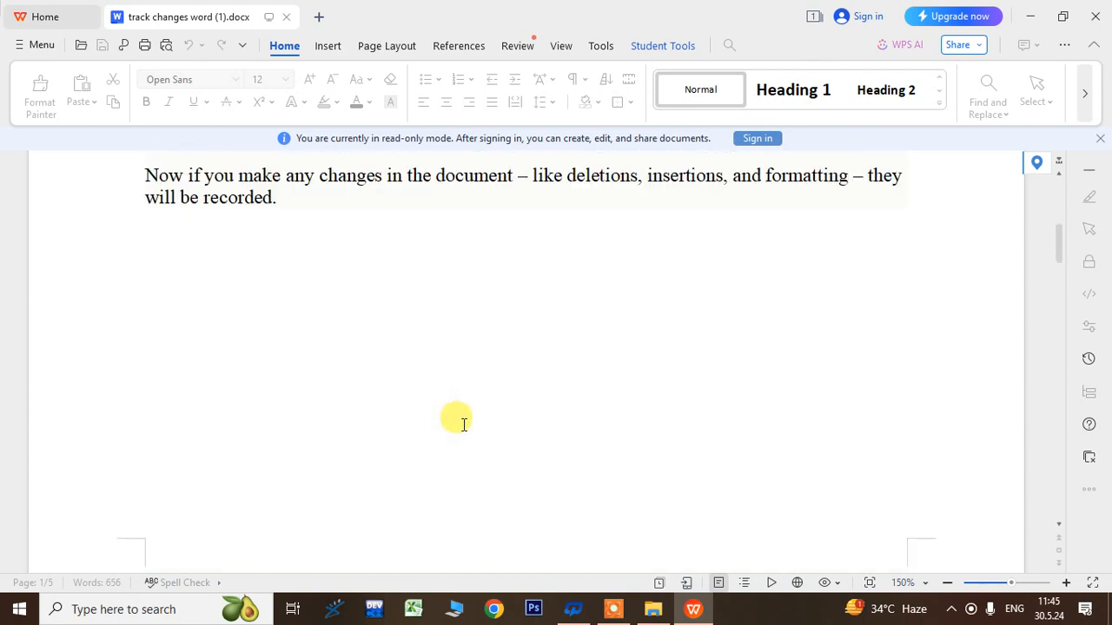
scroll(464, 424, "down", 8)
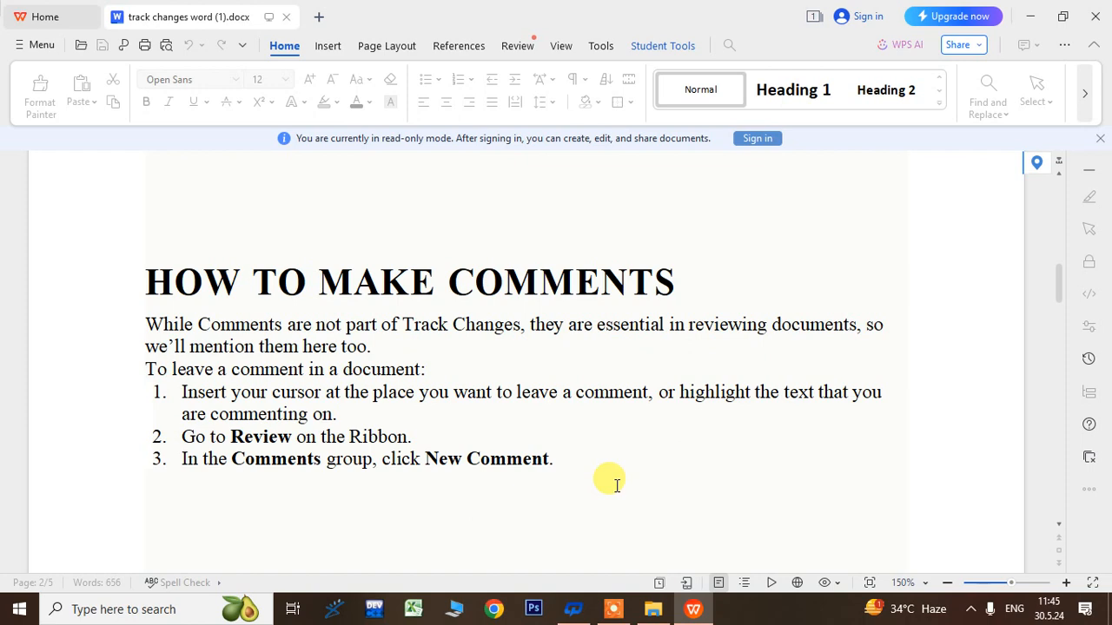
Examine the Showing Markup section and its Display for Review options: Simple Markup, All Markup, No Markup and Original
scroll(365, 397, "down", 8)
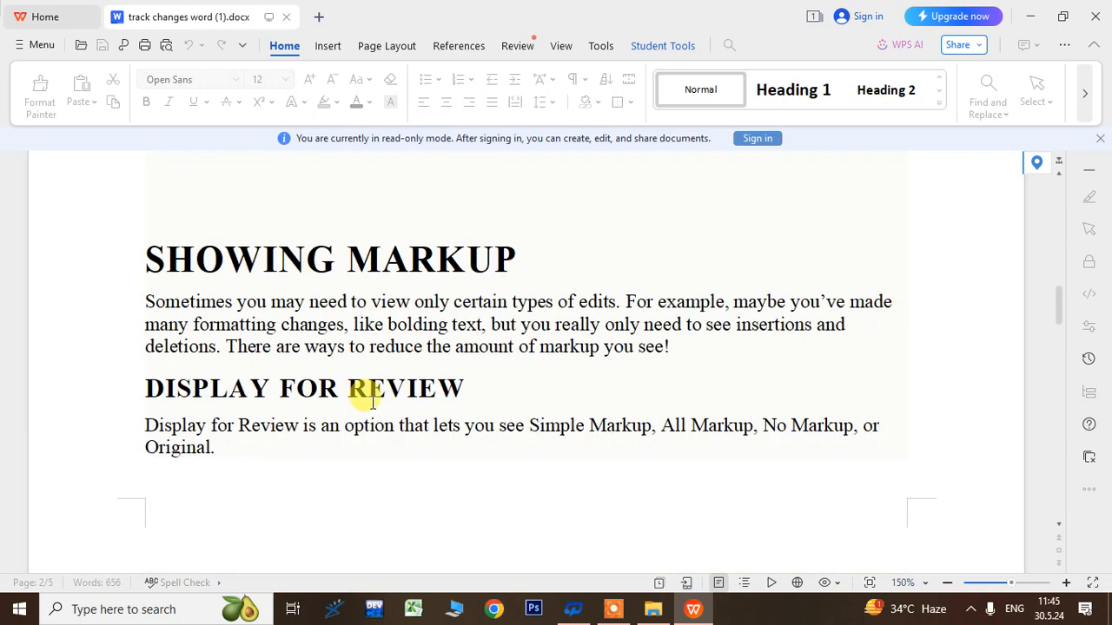
scroll(372, 401, "down", 6)
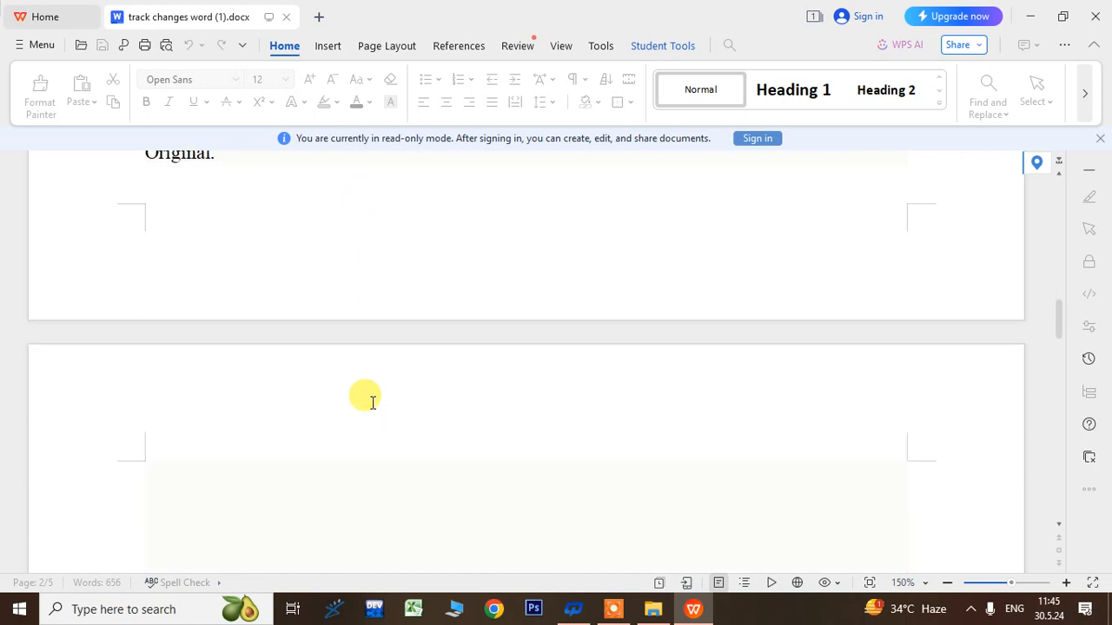
scroll(365, 397, "up", 3)
scroll(268, 330, "down", 5)
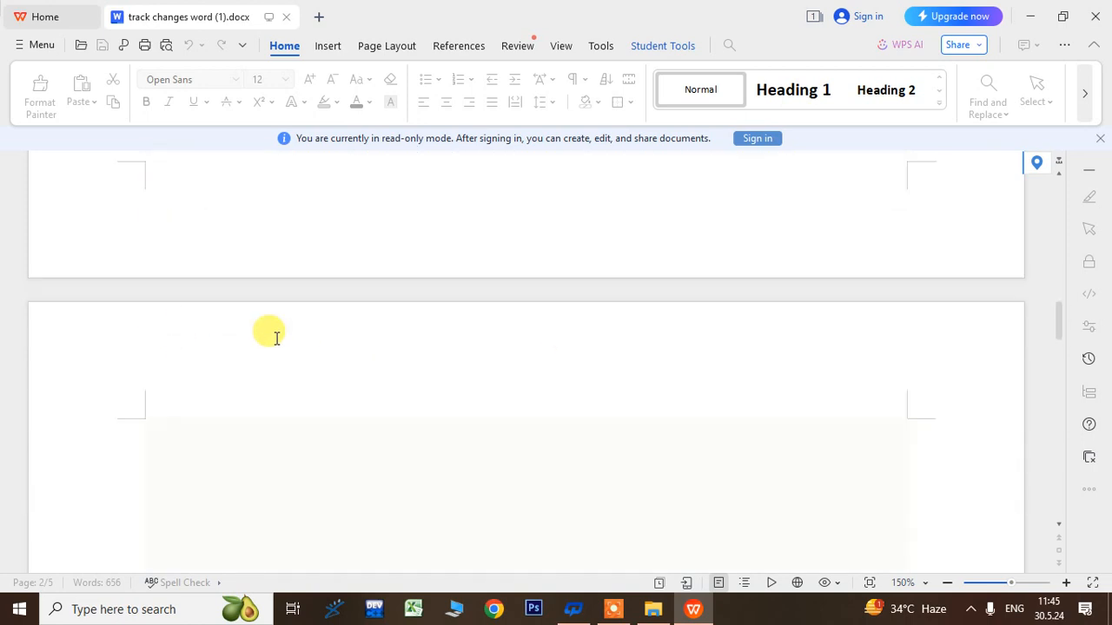
scroll(276, 338, "down", 3)
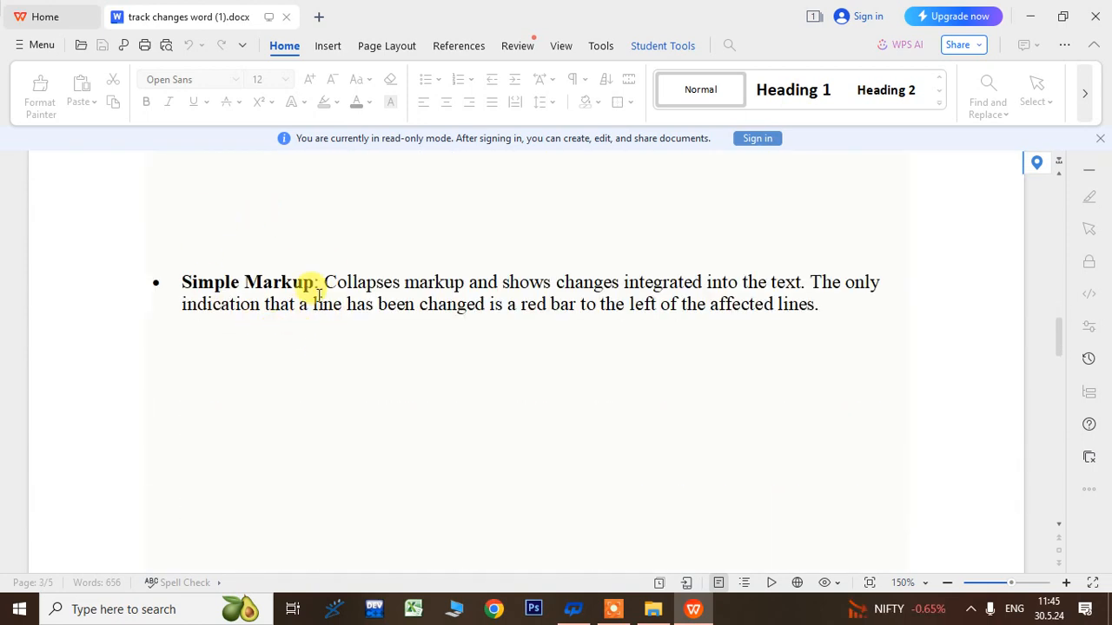
scroll(261, 335, "down", 7)
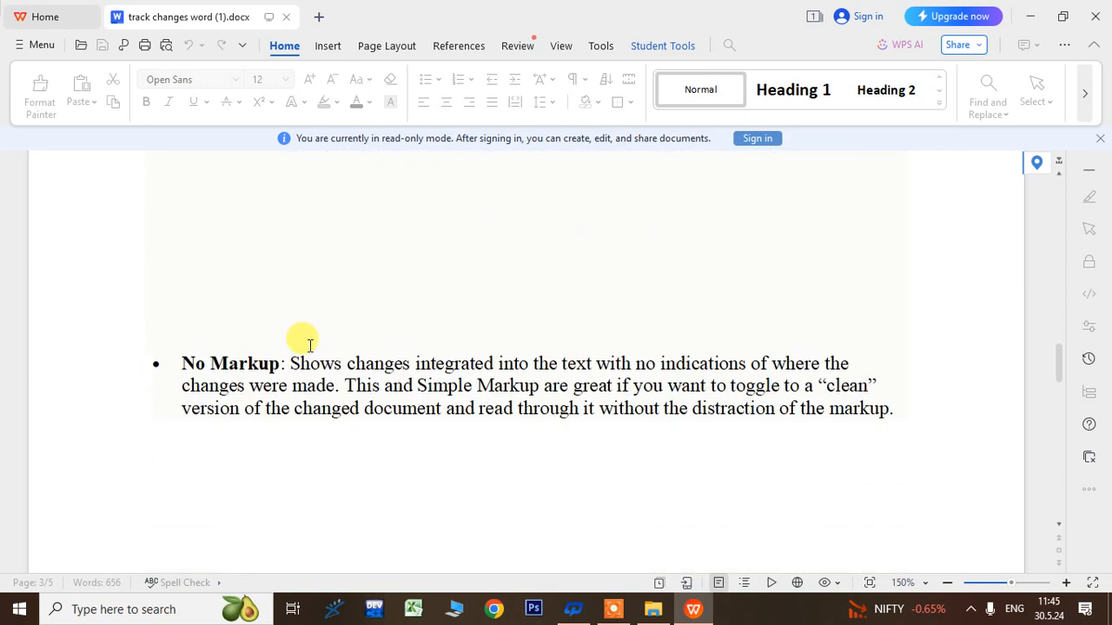
scroll(316, 358, "down", 8)
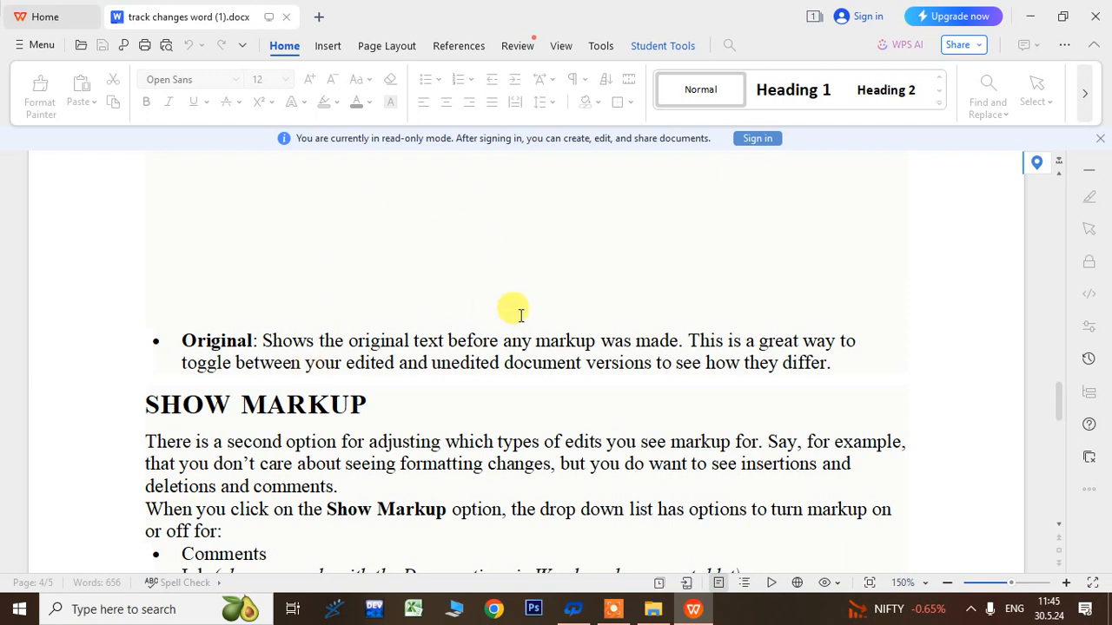
scroll(520, 314, "up", 8)
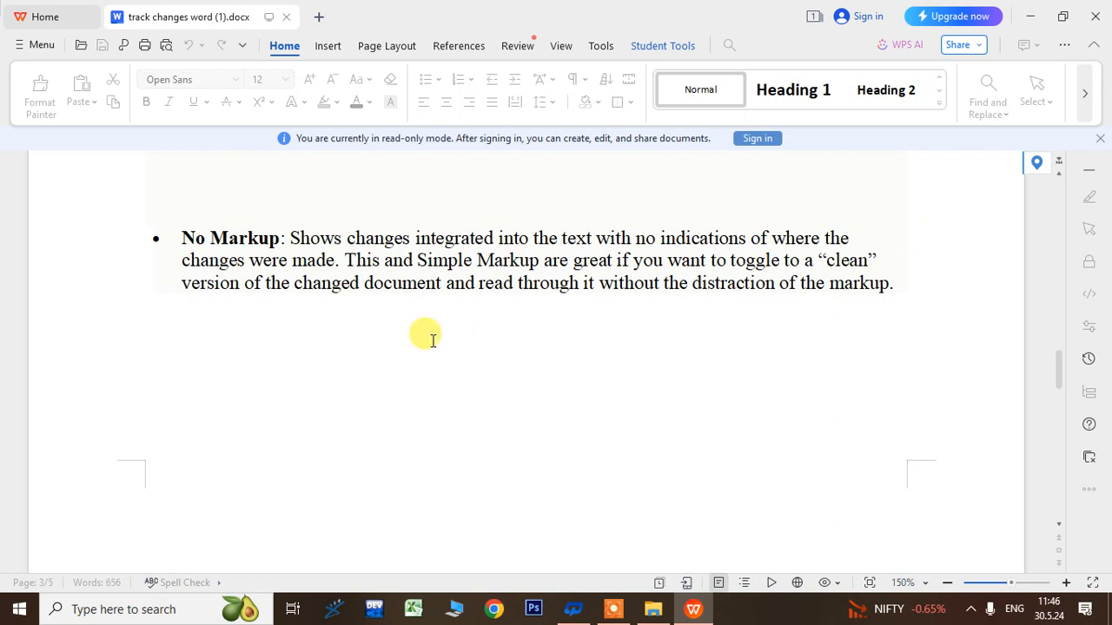
scroll(427, 336, "up", 5)
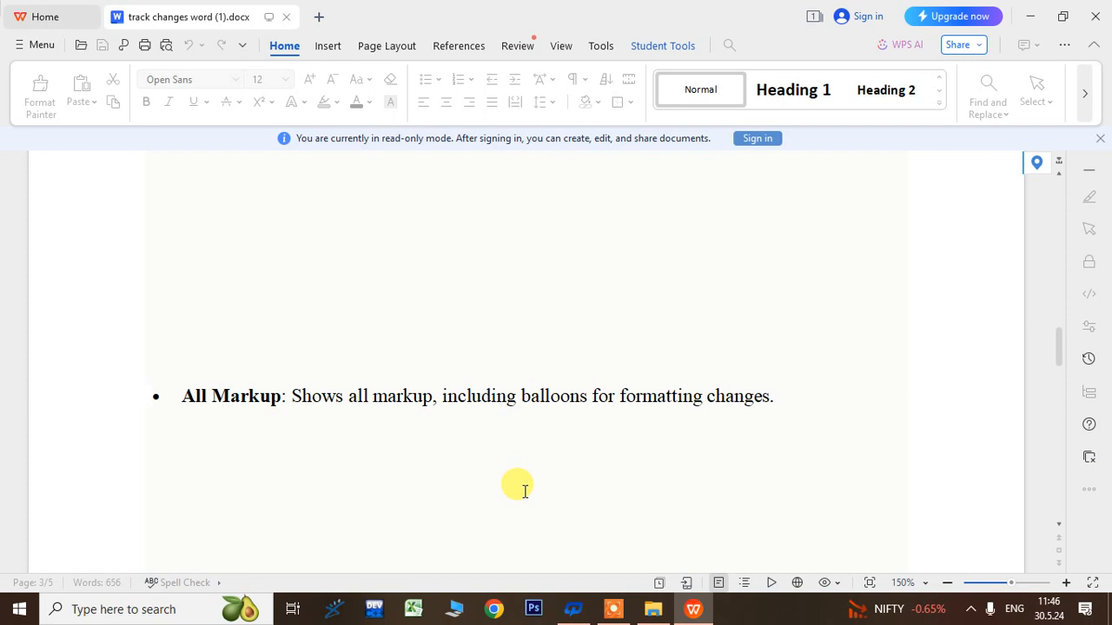
scroll(525, 492, "up", 3)
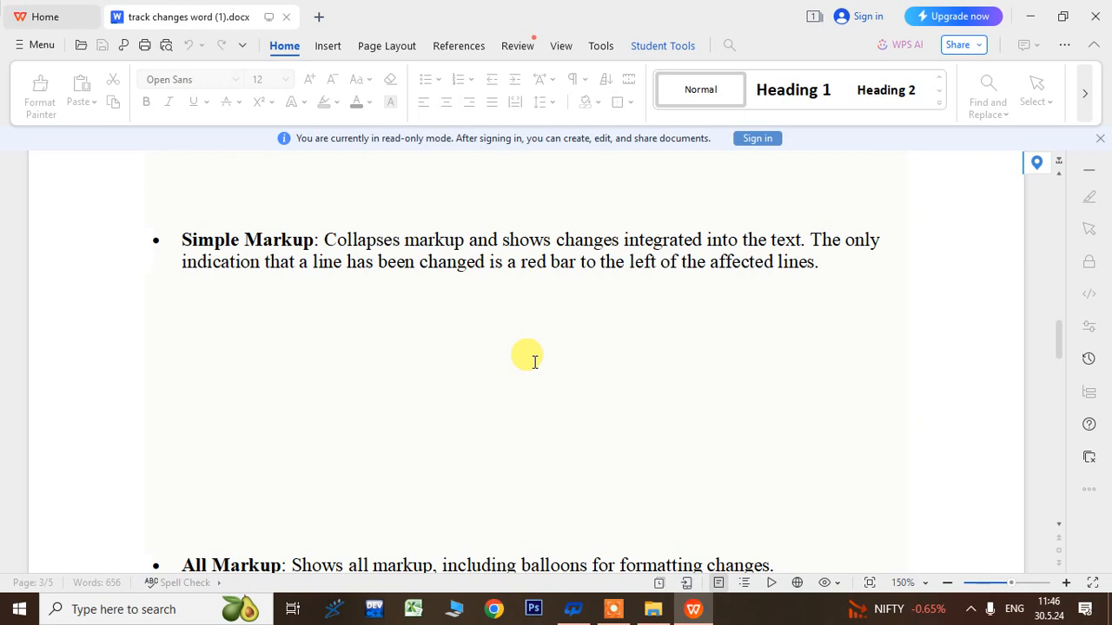
Review the Show Markup section and the instructions for accepting and rejecting changes through to the document's end
scroll(532, 335, "down", 15)
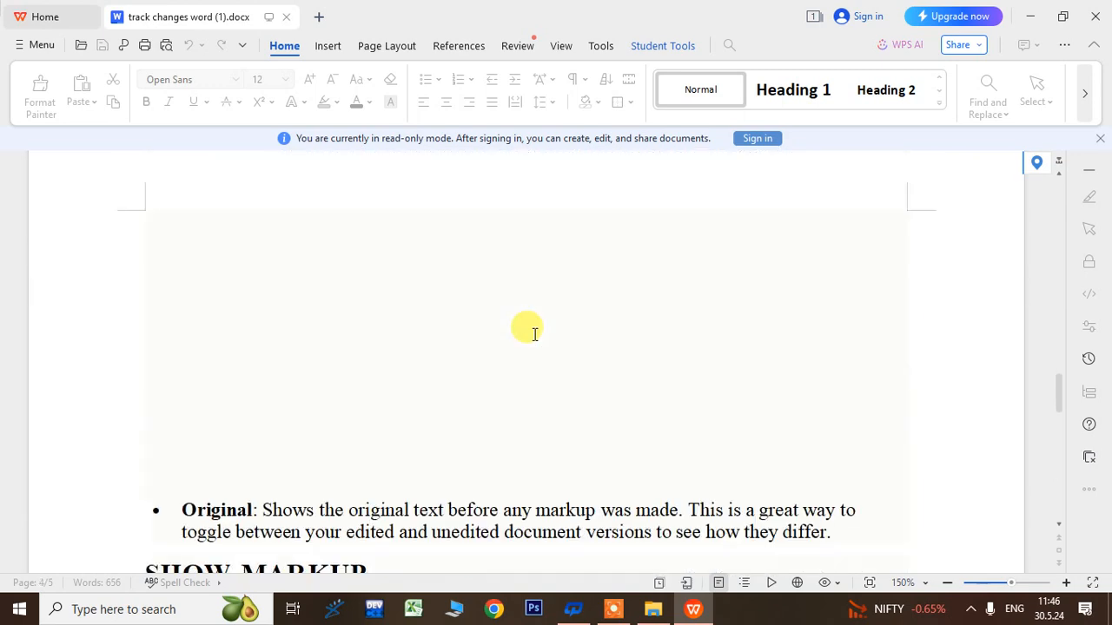
scroll(534, 335, "down", 10)
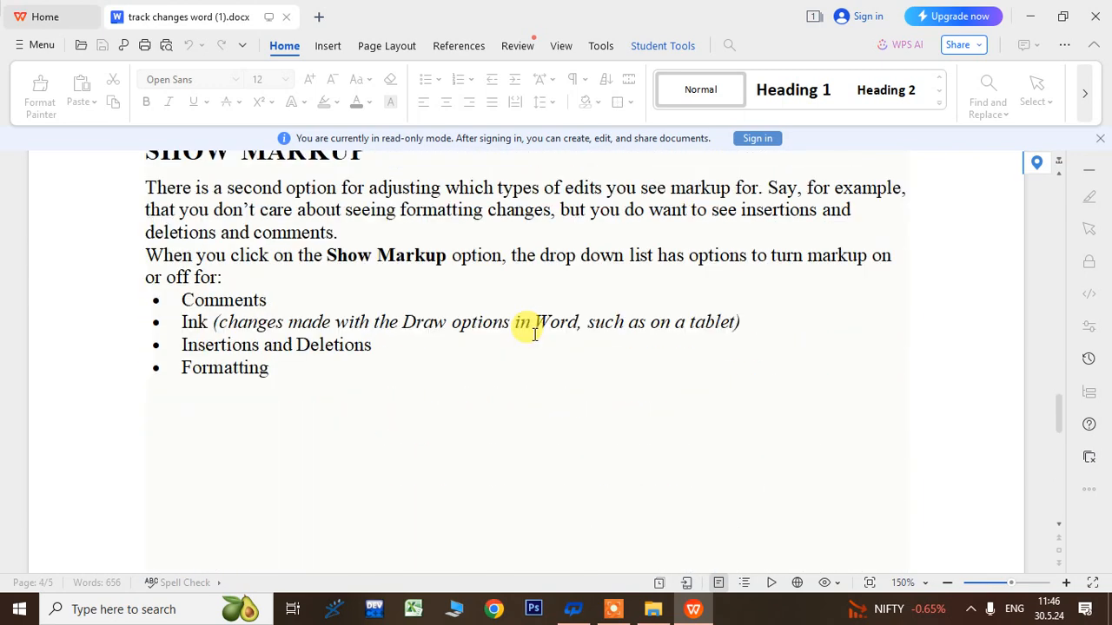
scroll(471, 339, "down", 5)
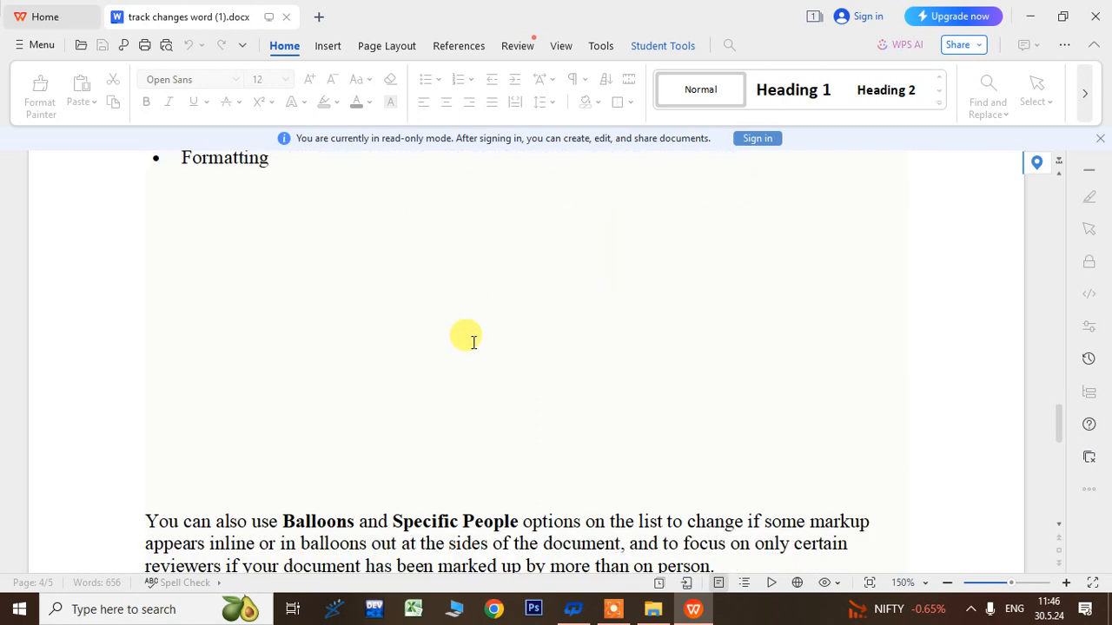
scroll(473, 341, "down", 3)
scroll(473, 341, "down", 3)
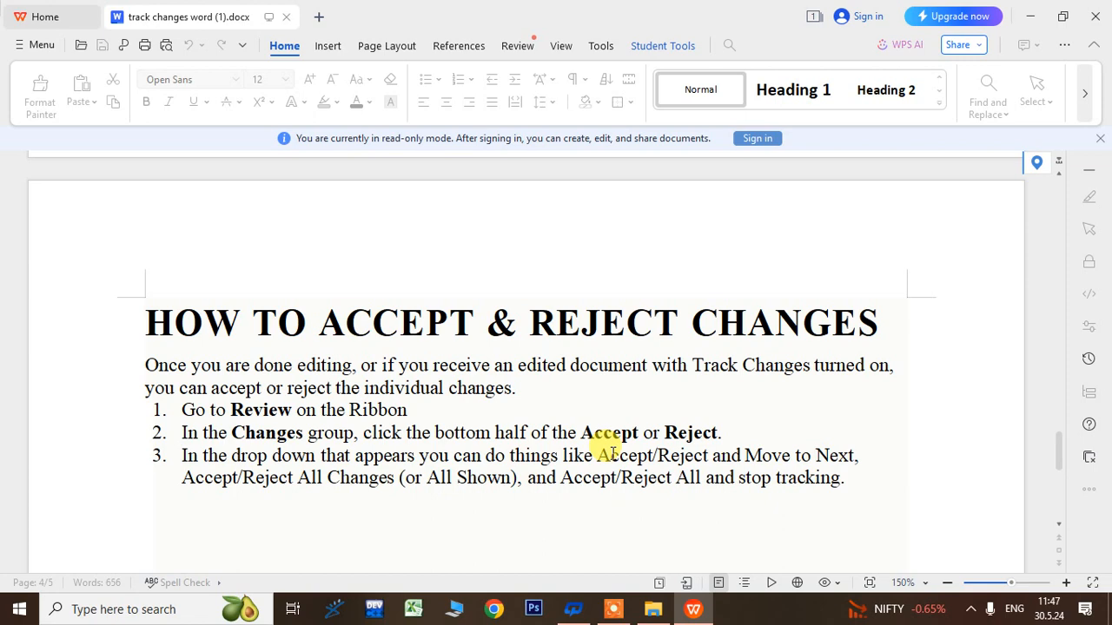
scroll(458, 322, "down", 5)
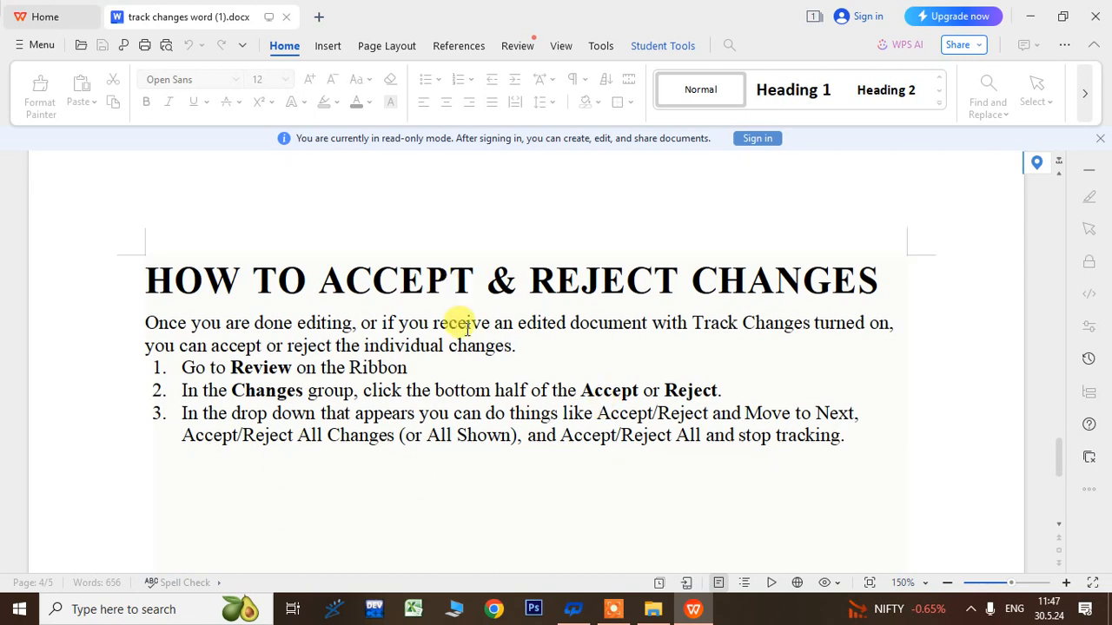
scroll(466, 329, "down", 2)
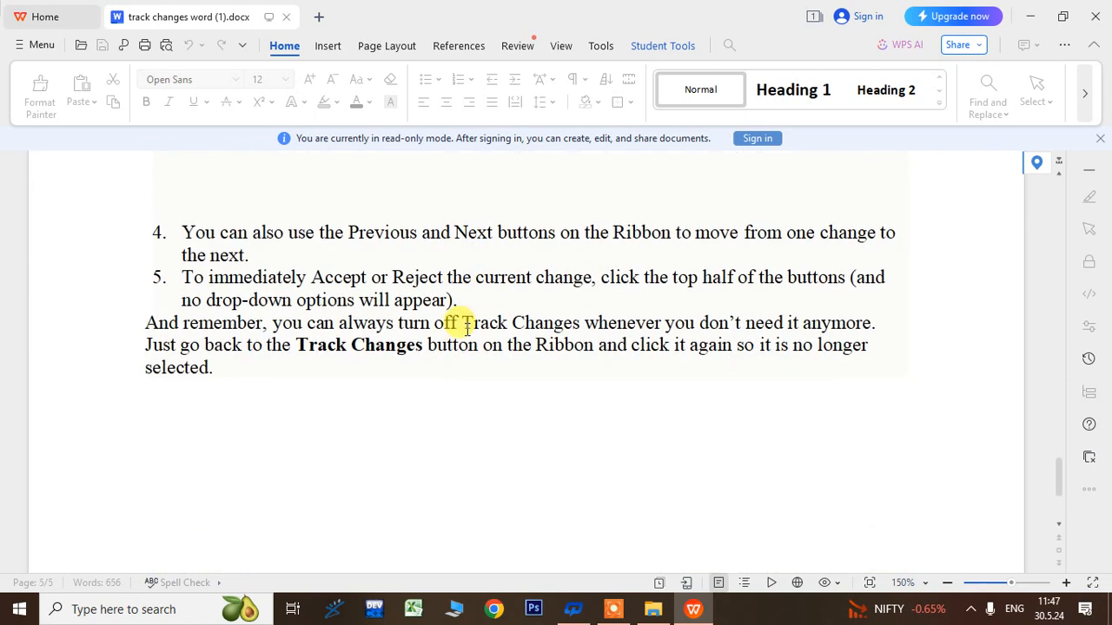
scroll(466, 329, "down", 4)
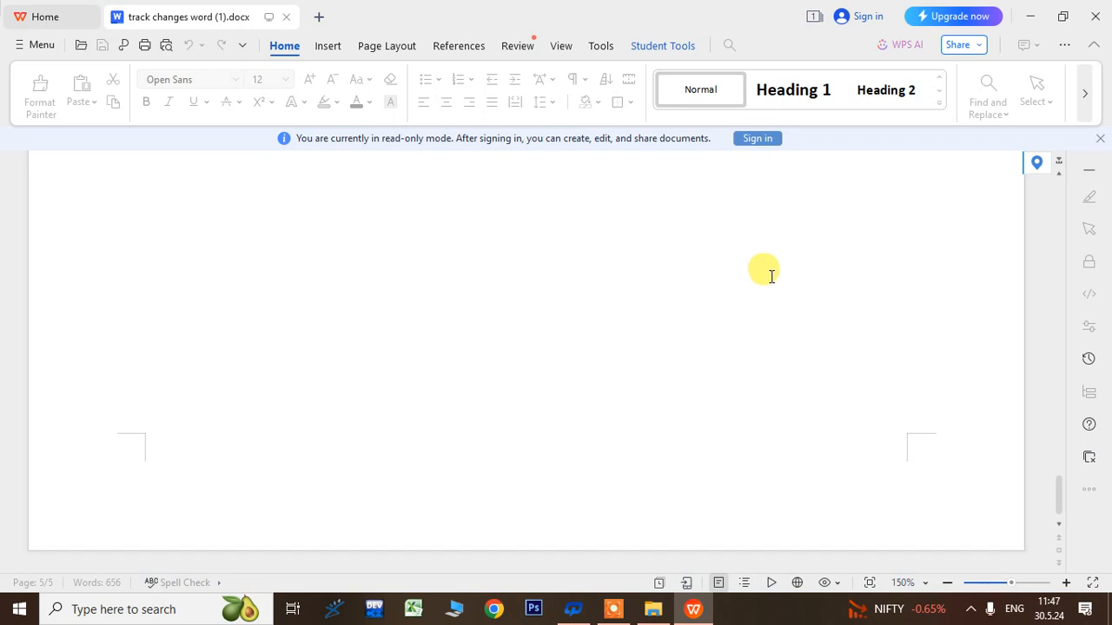
Minimize the document and the Downloads folder windows to return to the desktop
left_click(1031, 13)
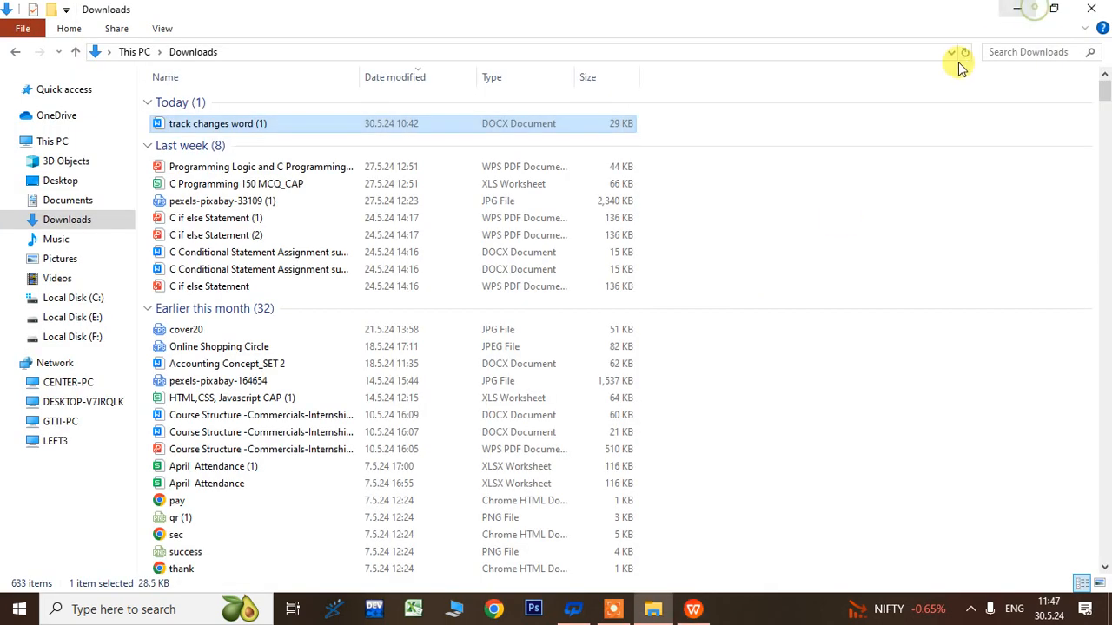
left_click(1017, 9)
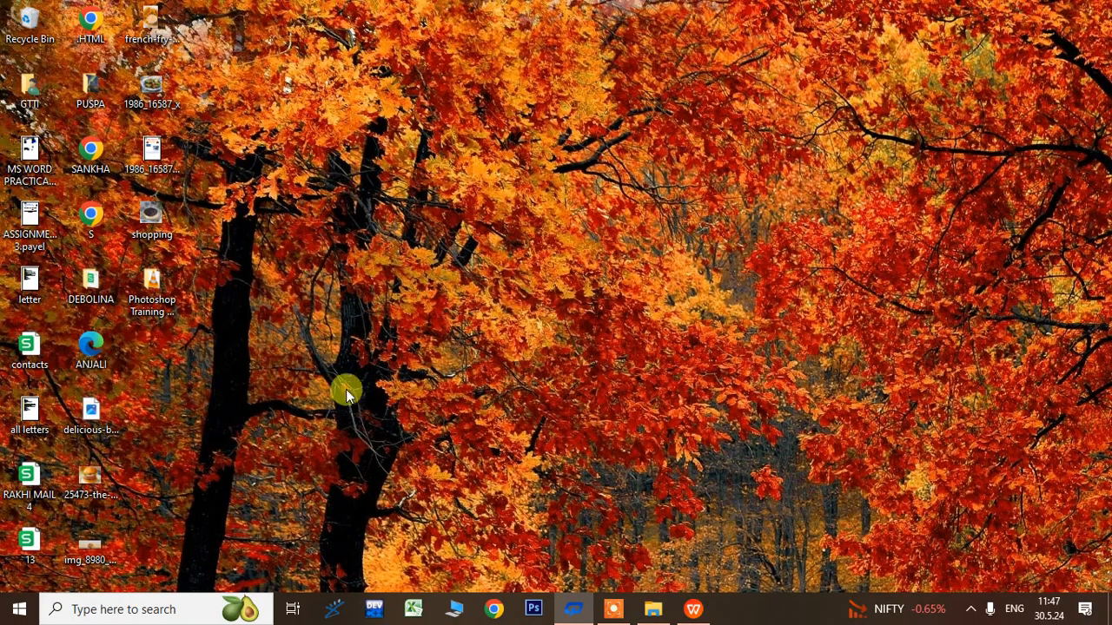
Search the system for "run" and open the Run dialog
left_click(110, 609)
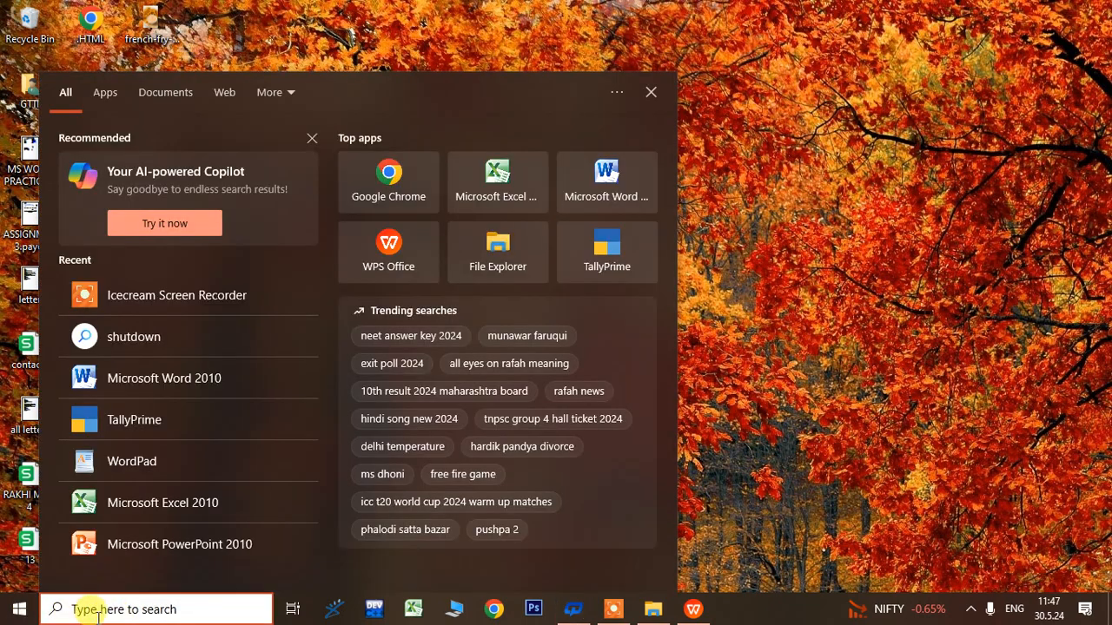
type("rin")
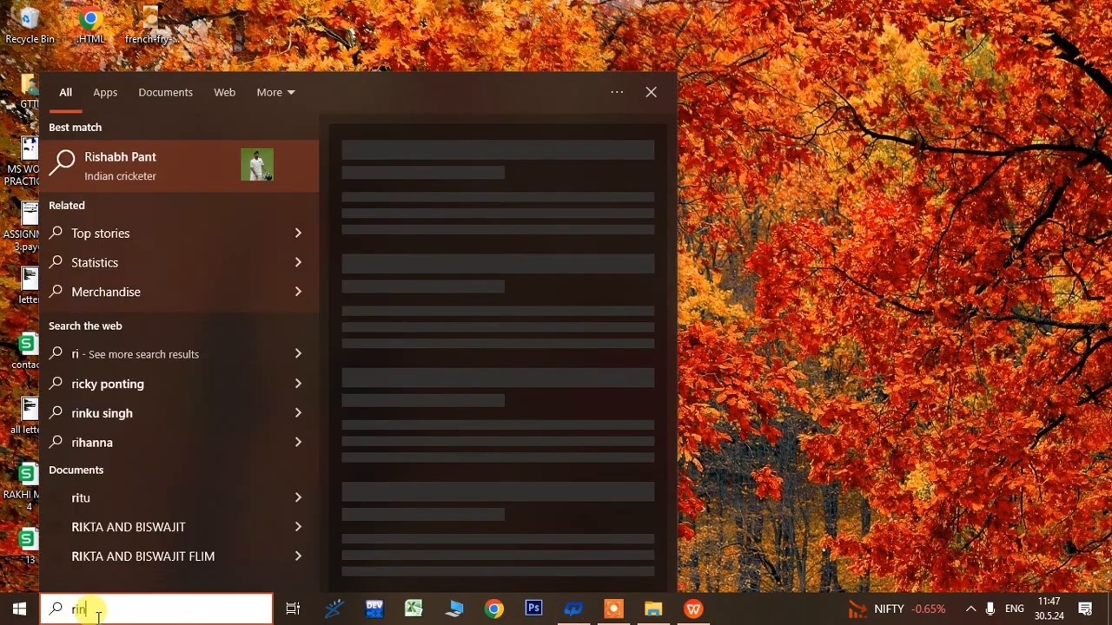
key("BackSpace")
key("BackSpace")
type("un")
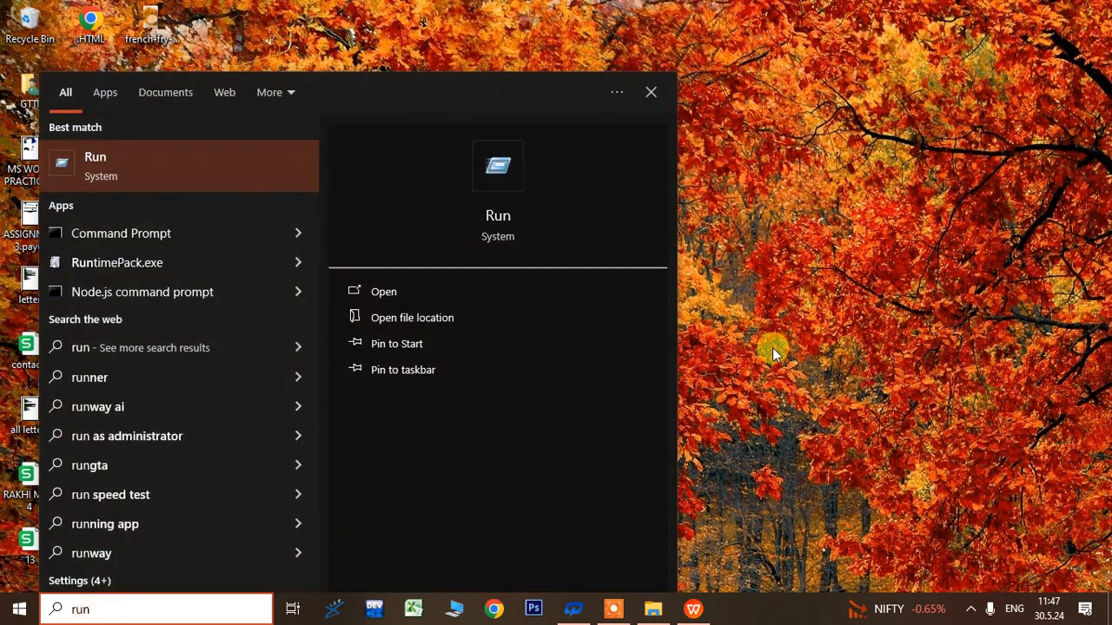
left_click(802, 328)
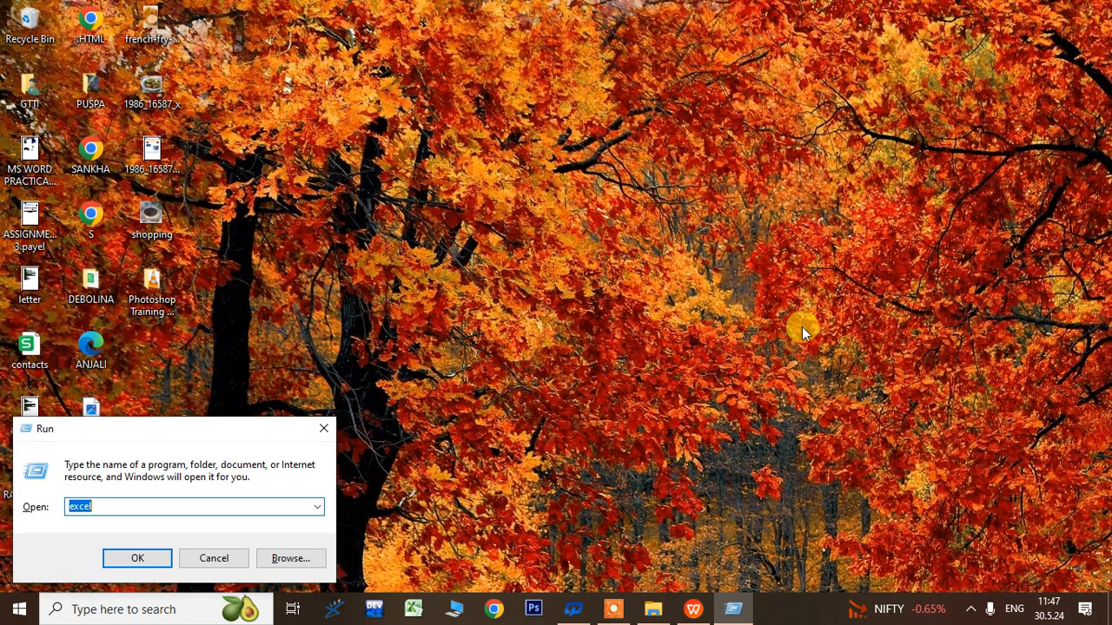
Try to launch Word by running the command "word"
type("ms")
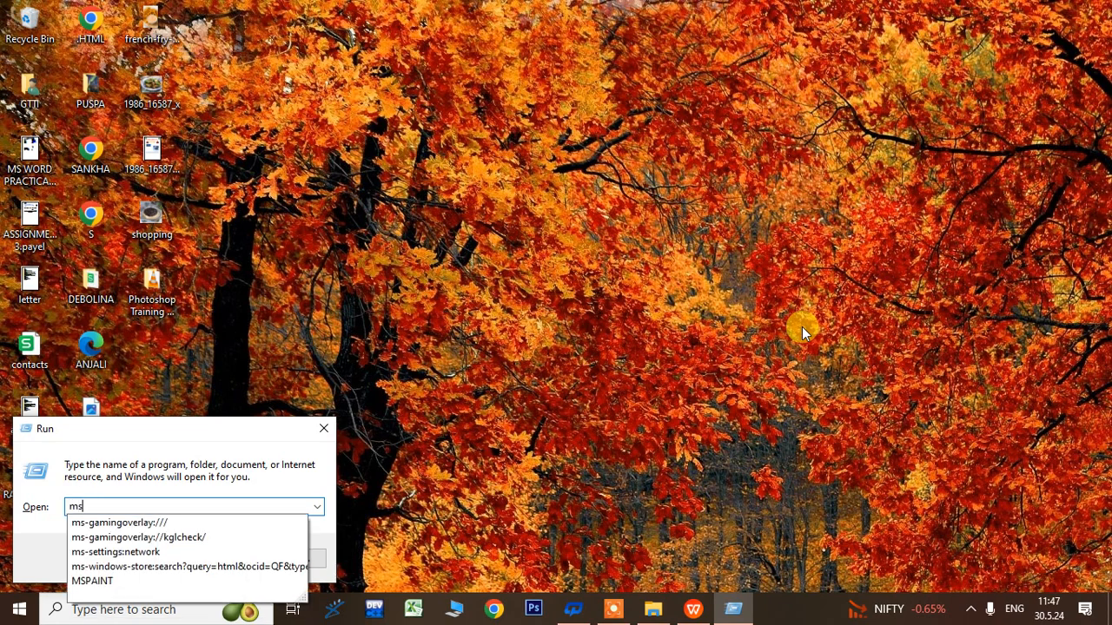
key("BackSpace")
key("BackSpace")
type("word")
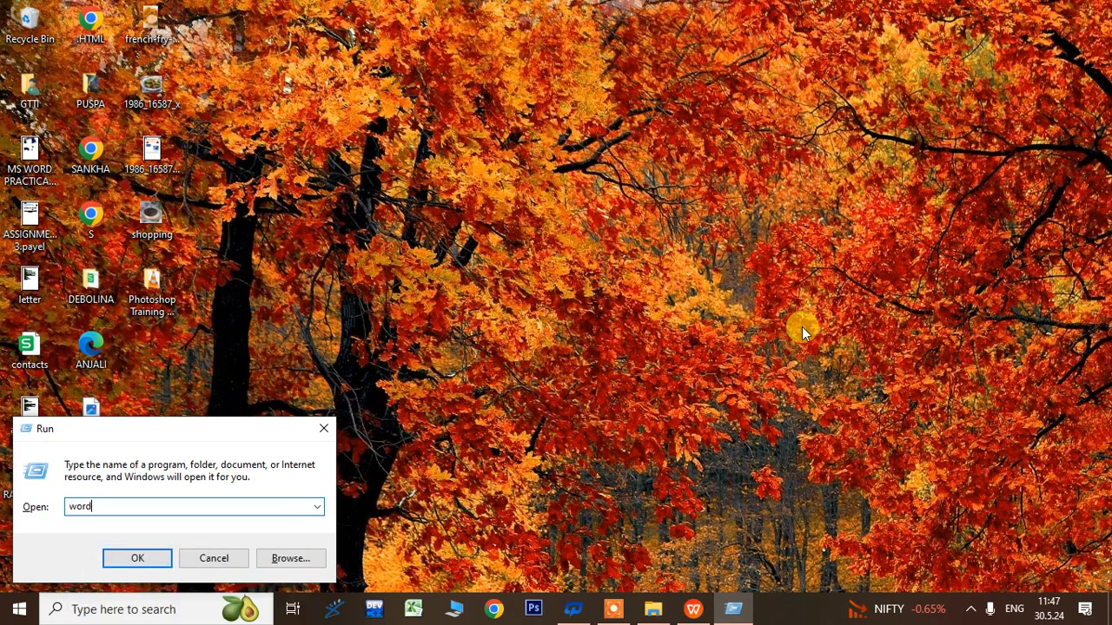
key("Return")
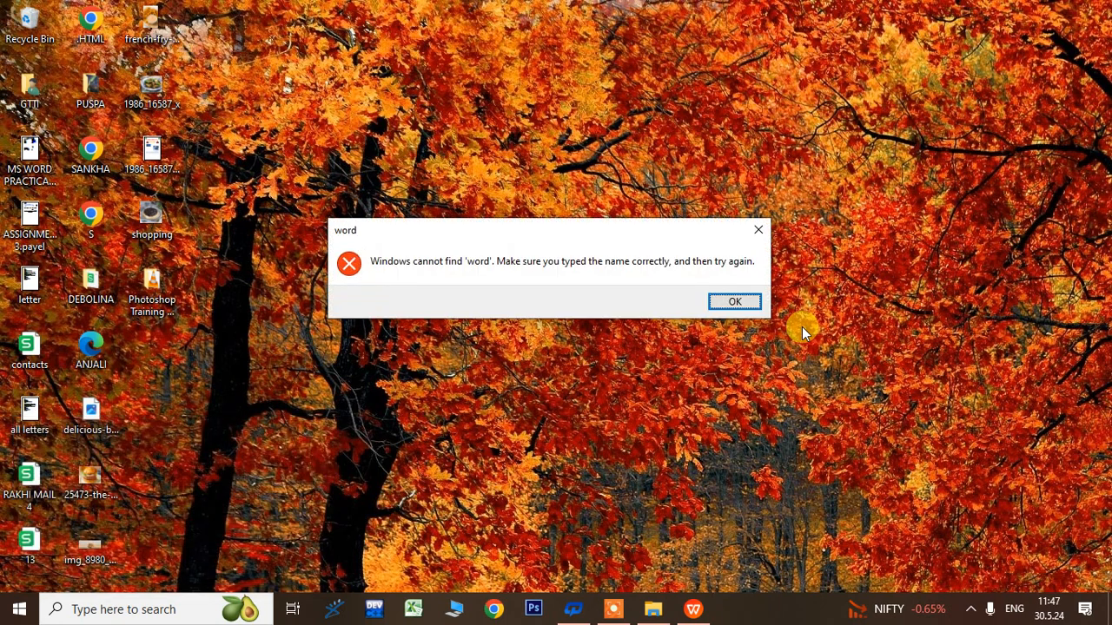
left_click(723, 303)
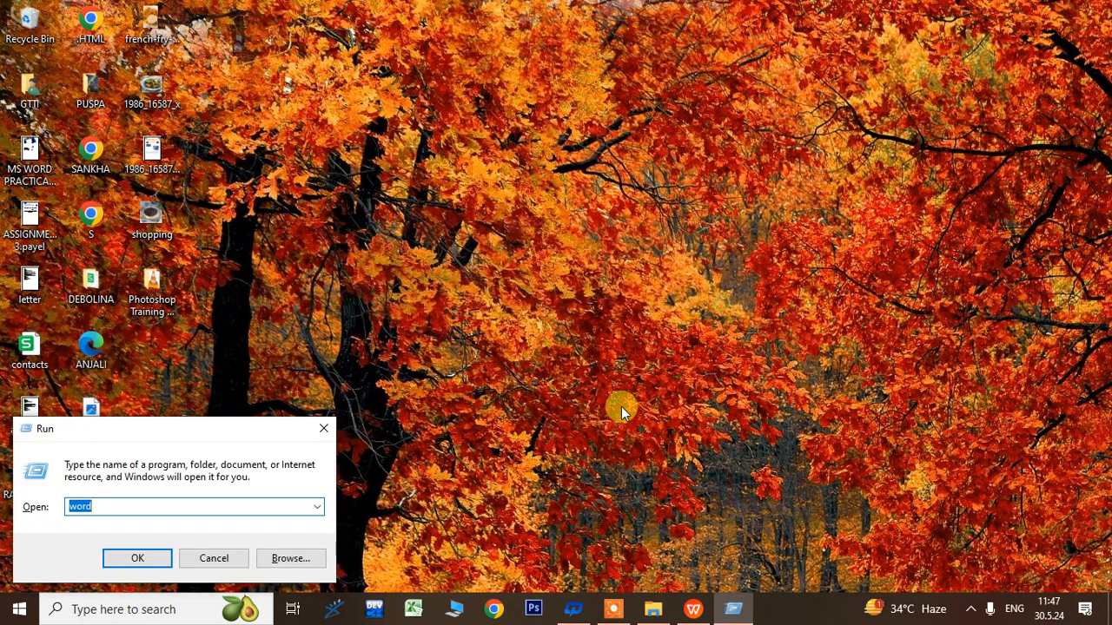
Launch Microsoft Word with the Run command "winword"
type("w")
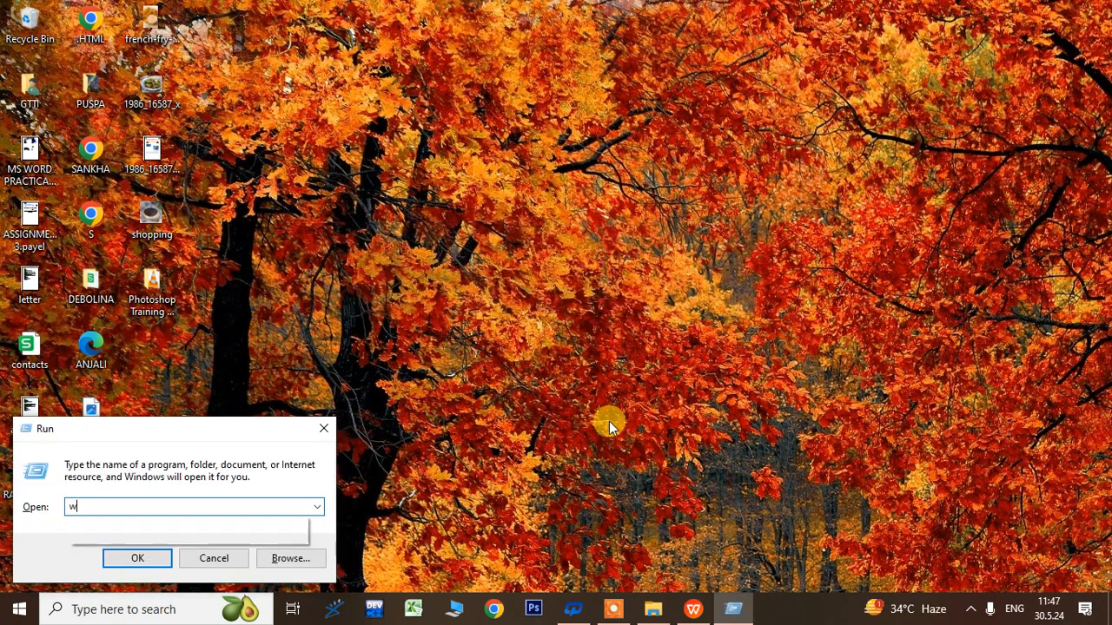
type("inword")
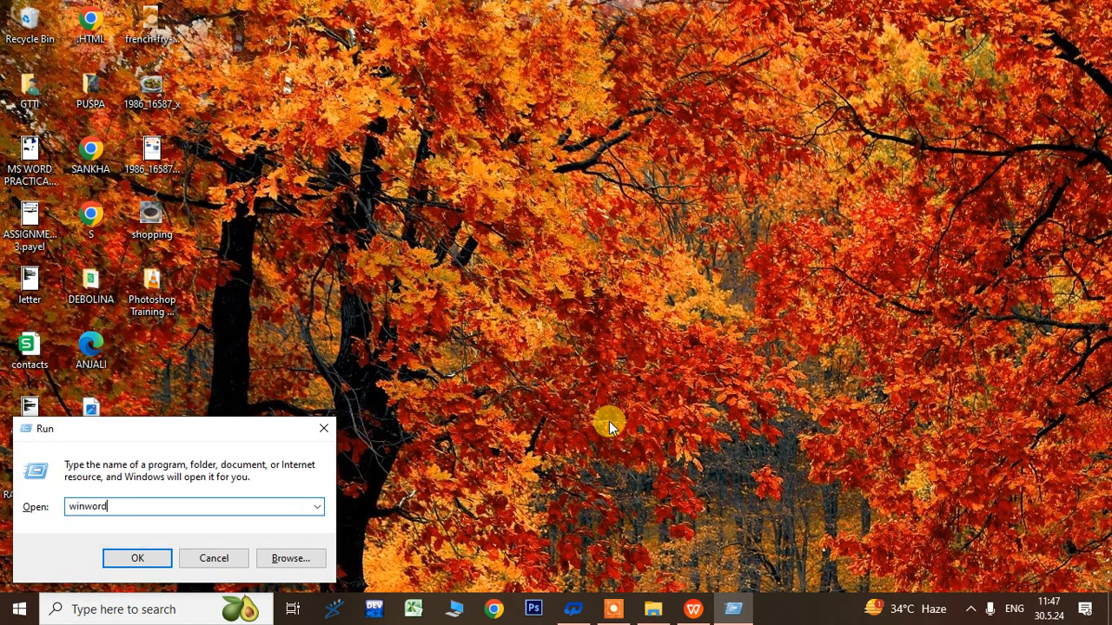
key("Return")
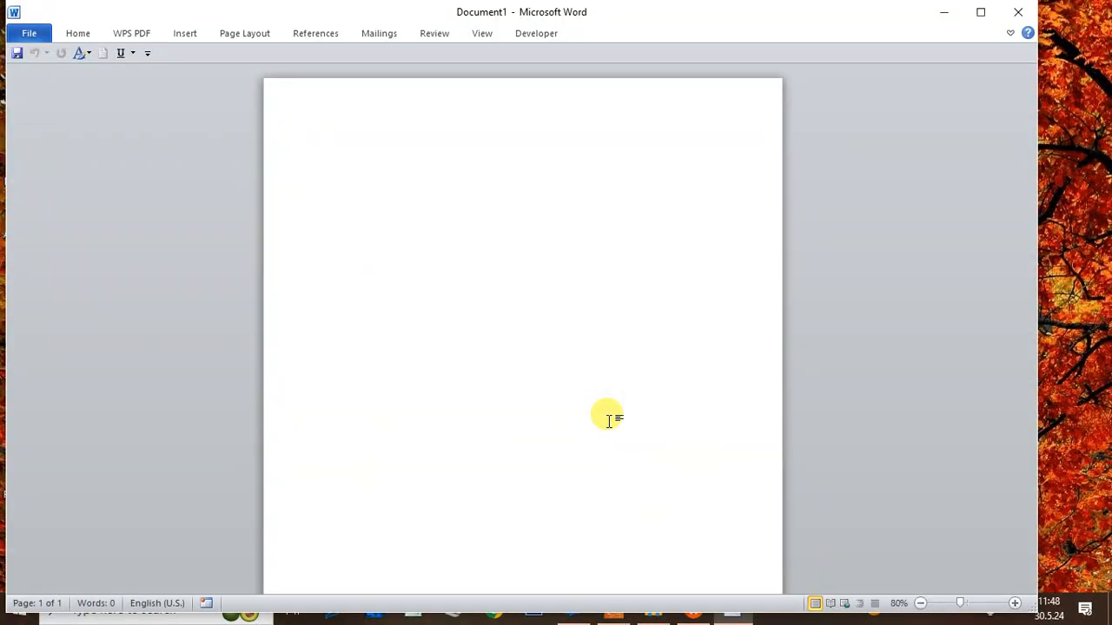
Keep the ribbon permanently expanded and maximize the blank document's window at 100% zoom
left_click(78, 33)
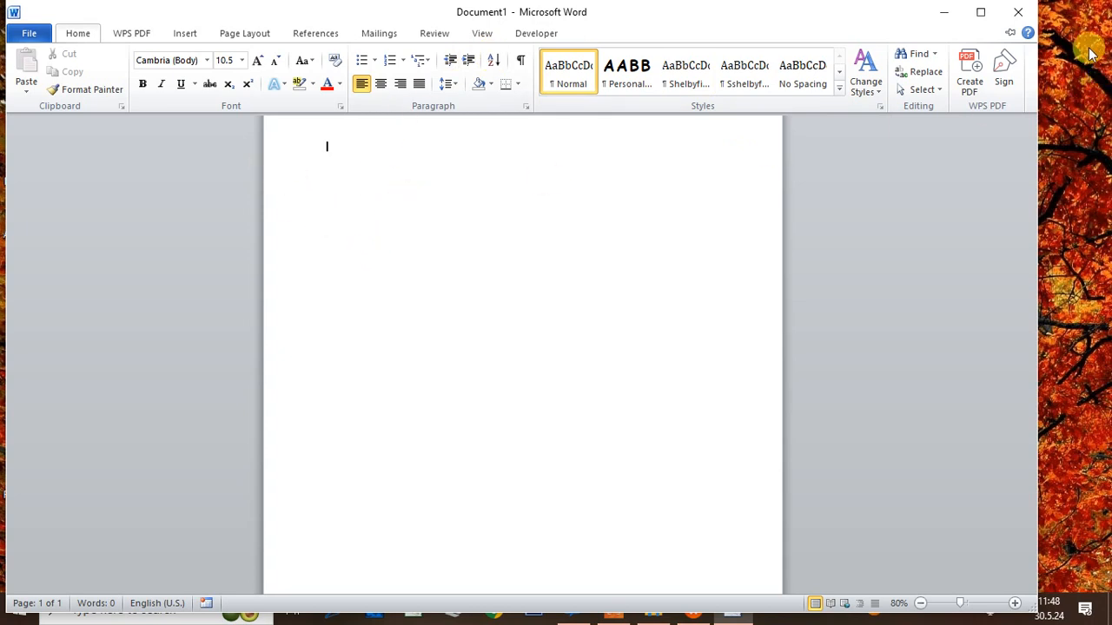
left_click(1011, 35)
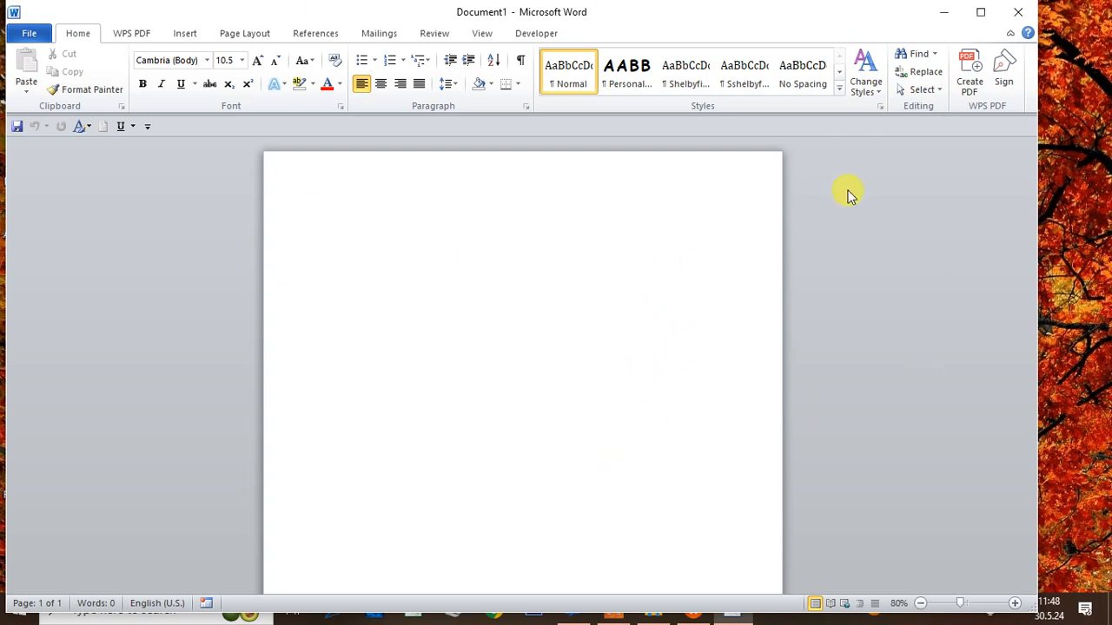
left_click(980, 12)
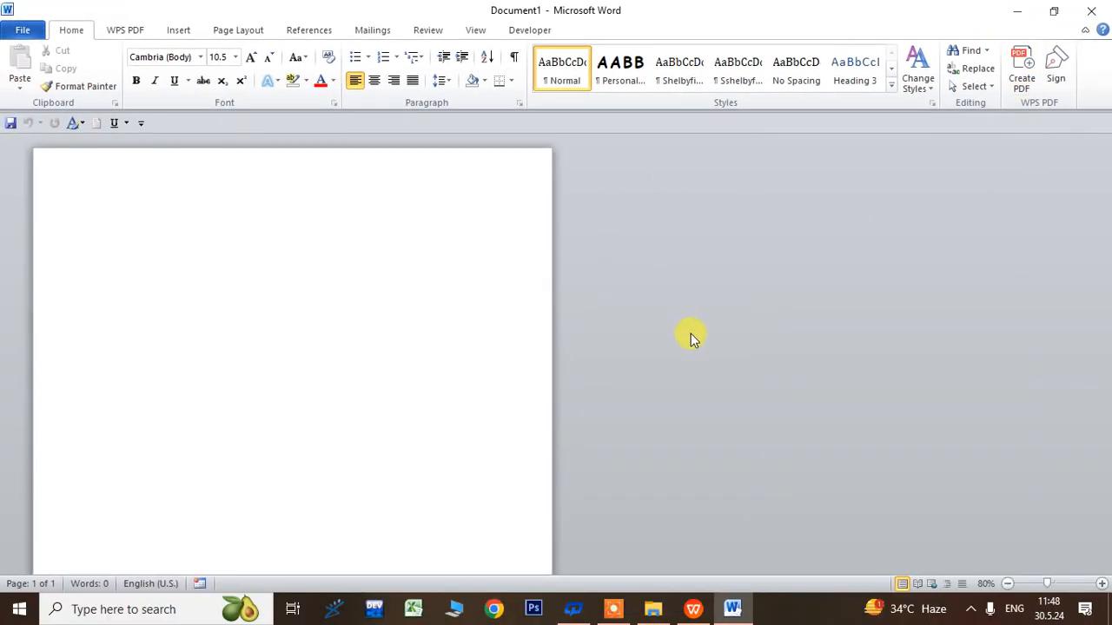
left_click(1101, 584)
left_click(1101, 584)
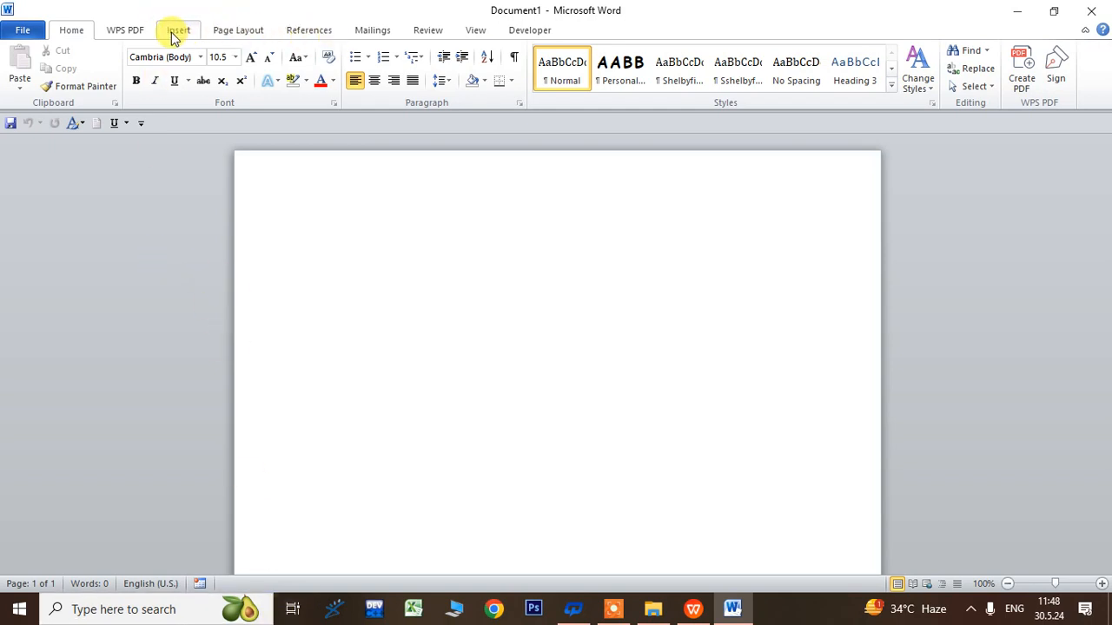
Apply a Box page border with a single solid line to the whole document
left_click(237, 33)
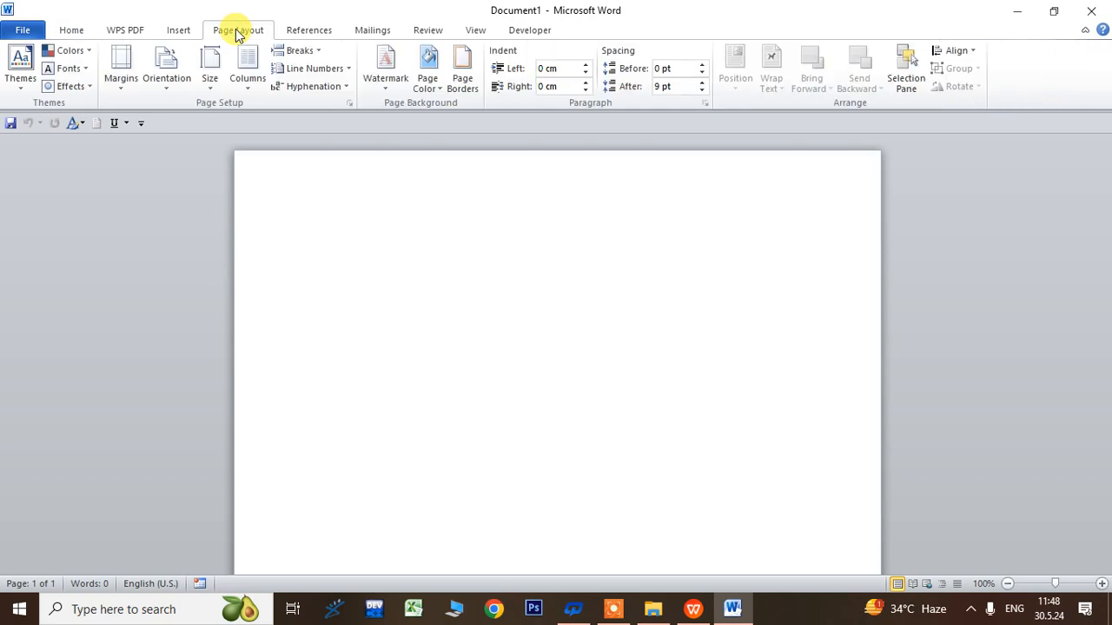
left_click(457, 81)
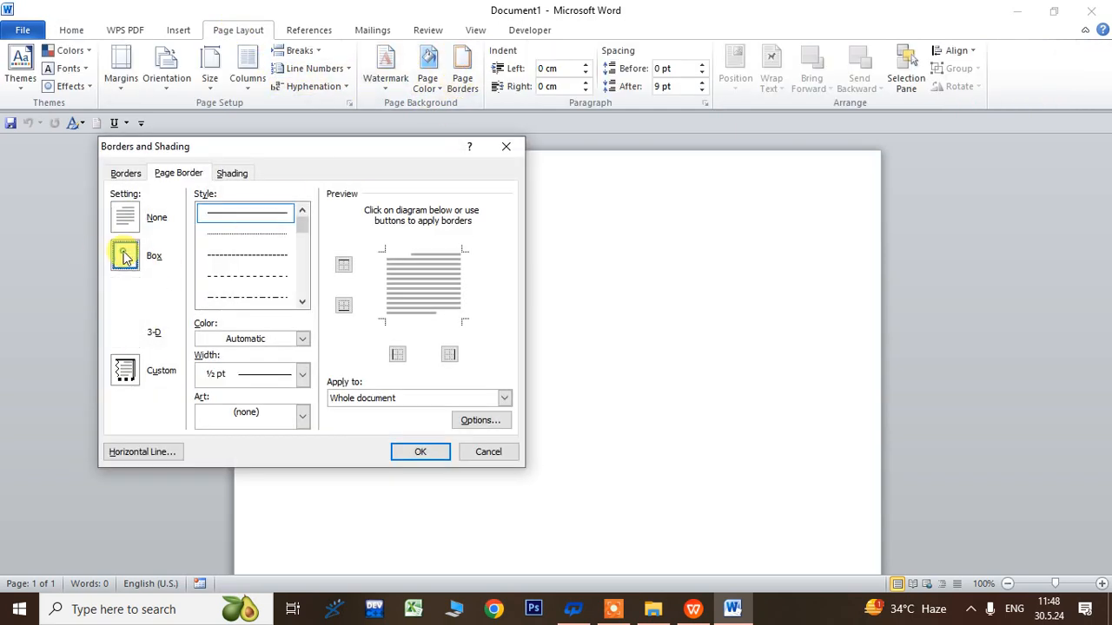
left_click(124, 255)
left_click(412, 451)
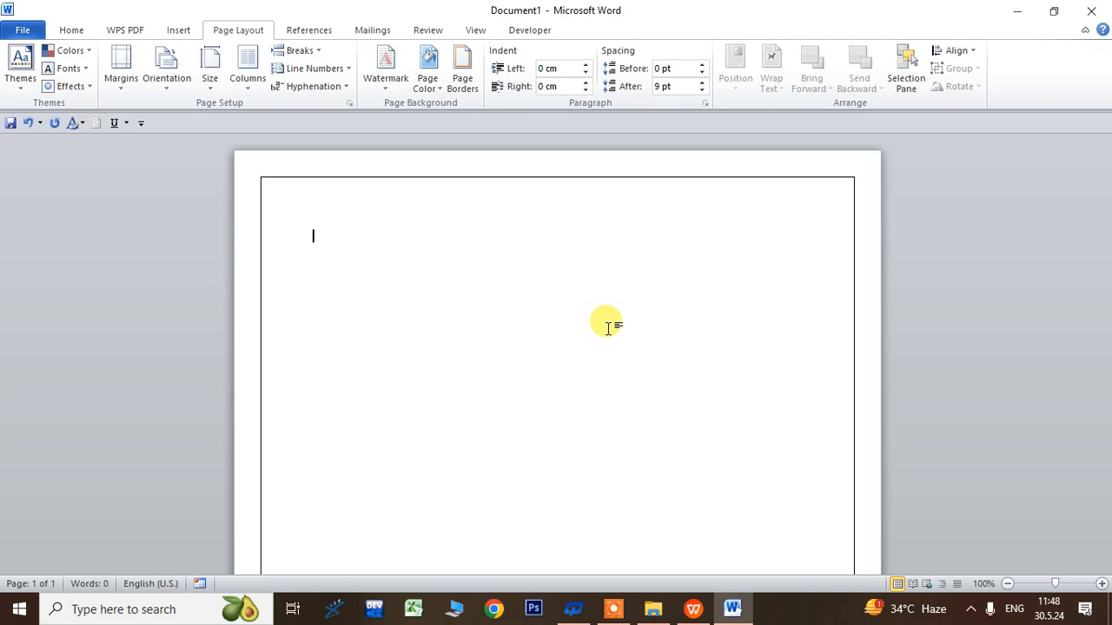
Enter the heading "NOTICE" on the first line and enlarge it to 18 pt
type("NO")
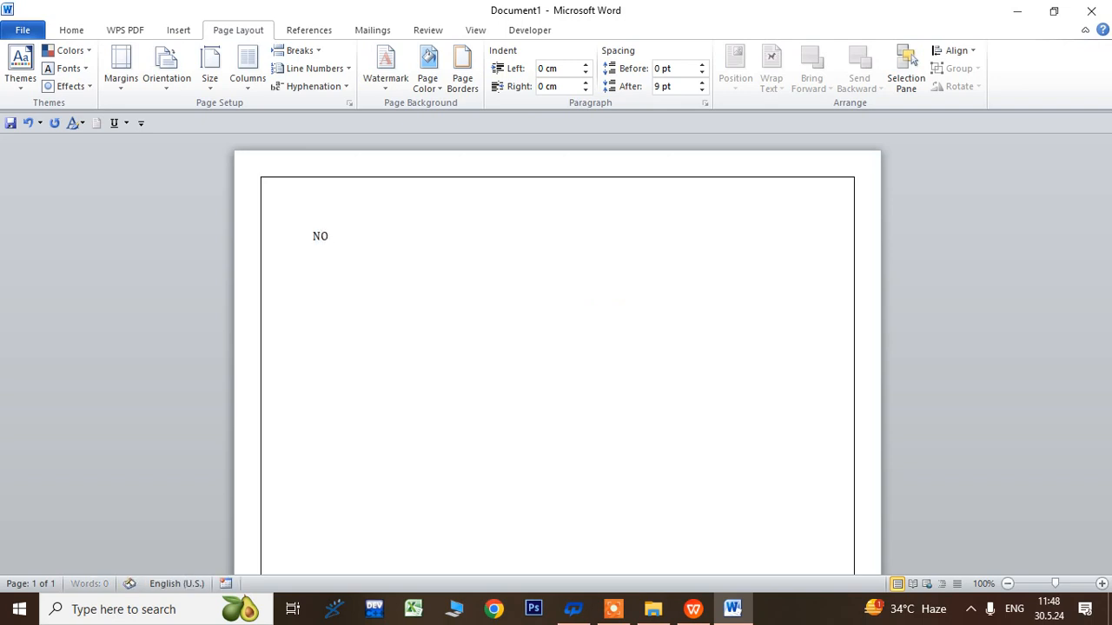
type("TICE")
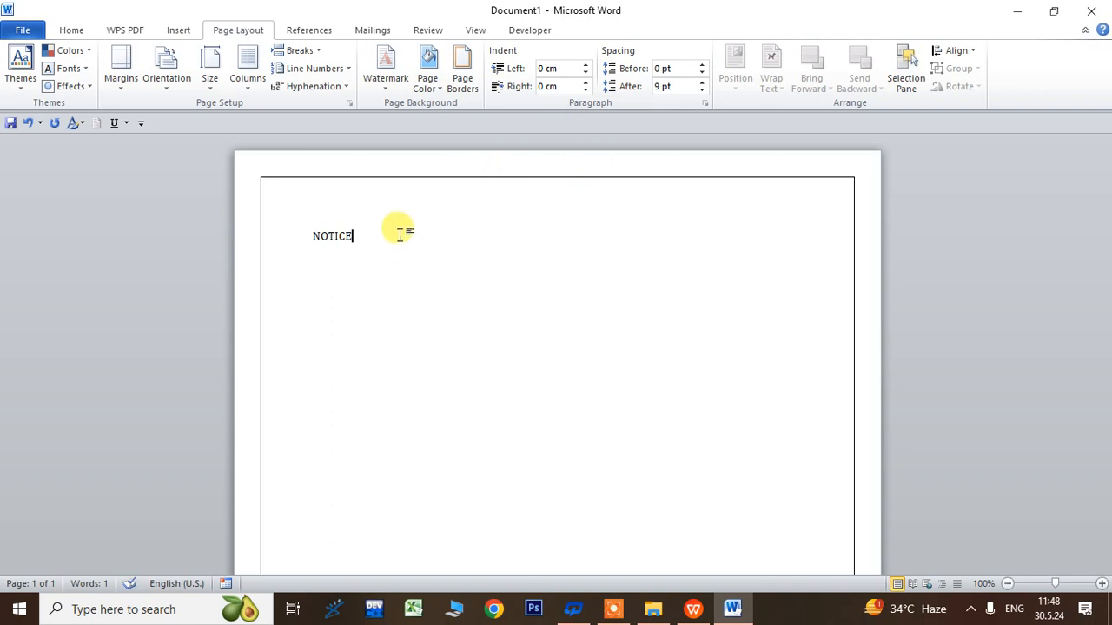
left_click_drag(379, 240, 317, 236)
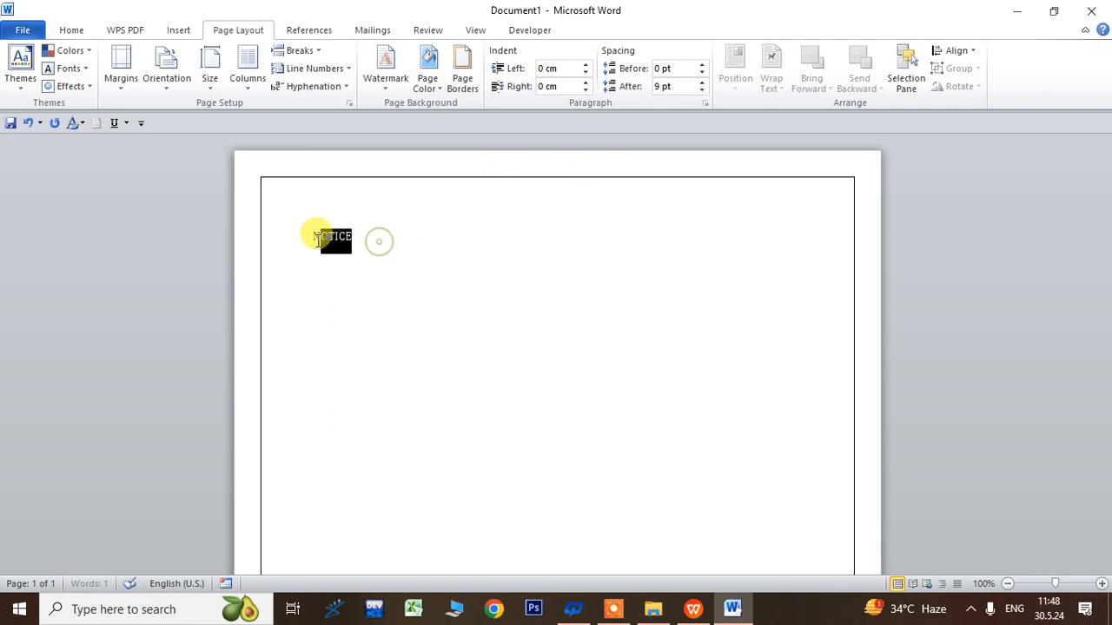
left_click(72, 29)
left_click(251, 57)
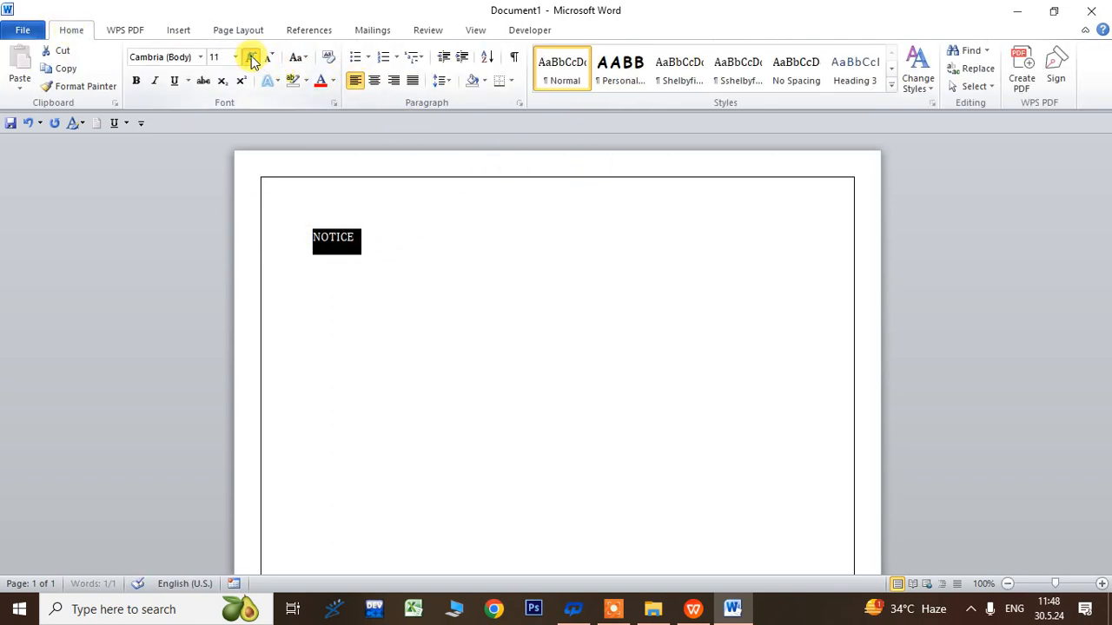
left_click(251, 57)
left_click(251, 57)
left_click(251, 57)
left_click(251, 57)
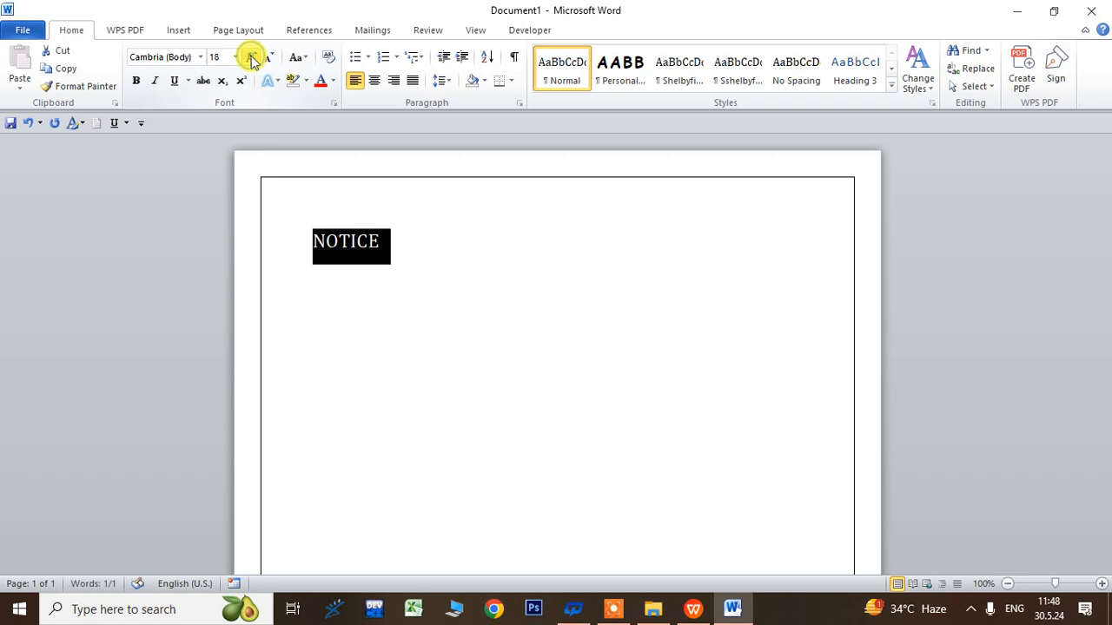
Center the NOTICE heading and make it bold and underlined
left_click(375, 80)
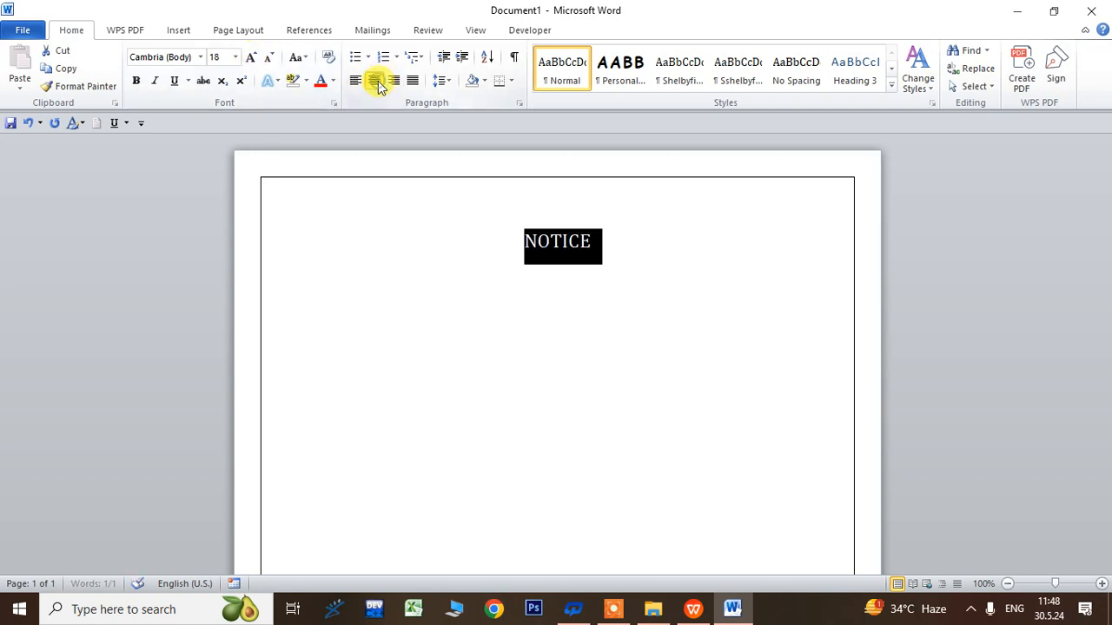
left_click(136, 79)
left_click(175, 80)
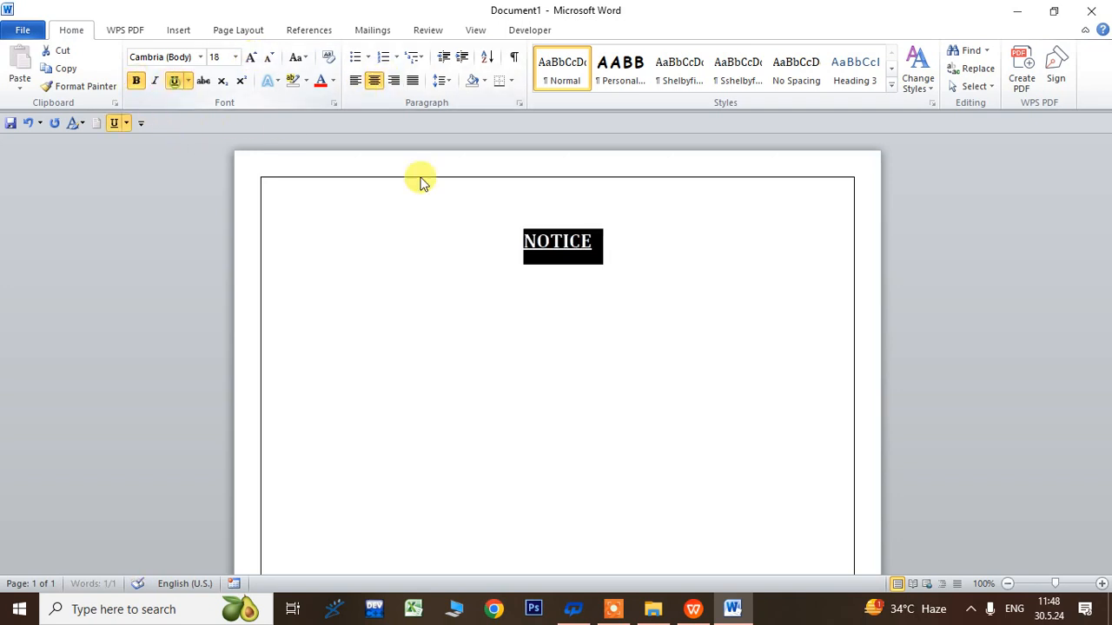
Start a left-aligned line below the heading with bold and underline turned off
left_click(667, 260)
key("Return")
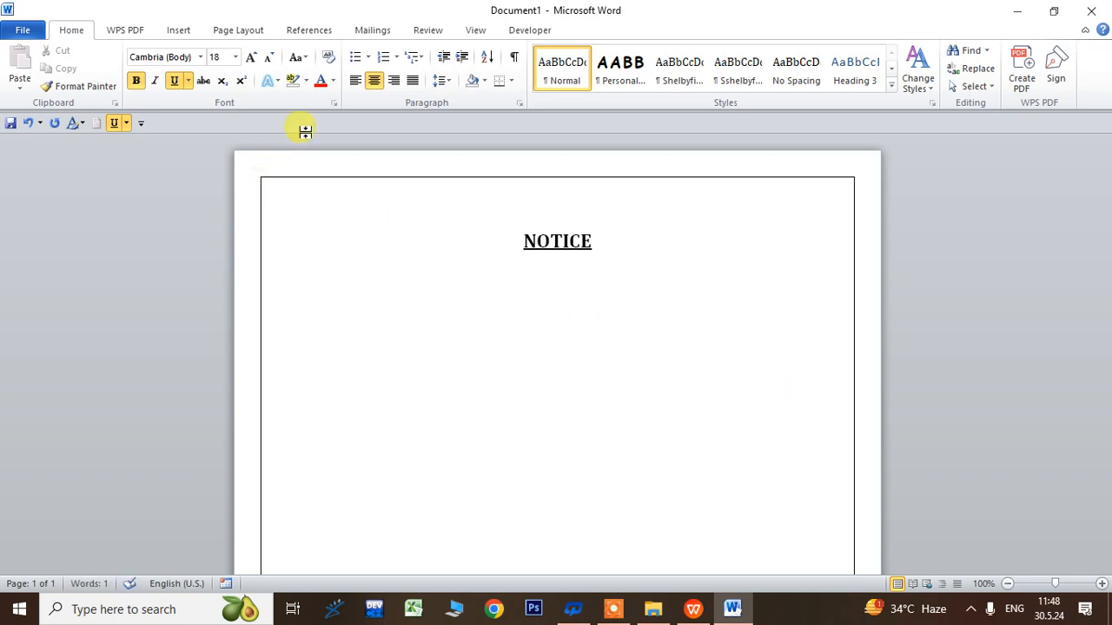
left_click(355, 80)
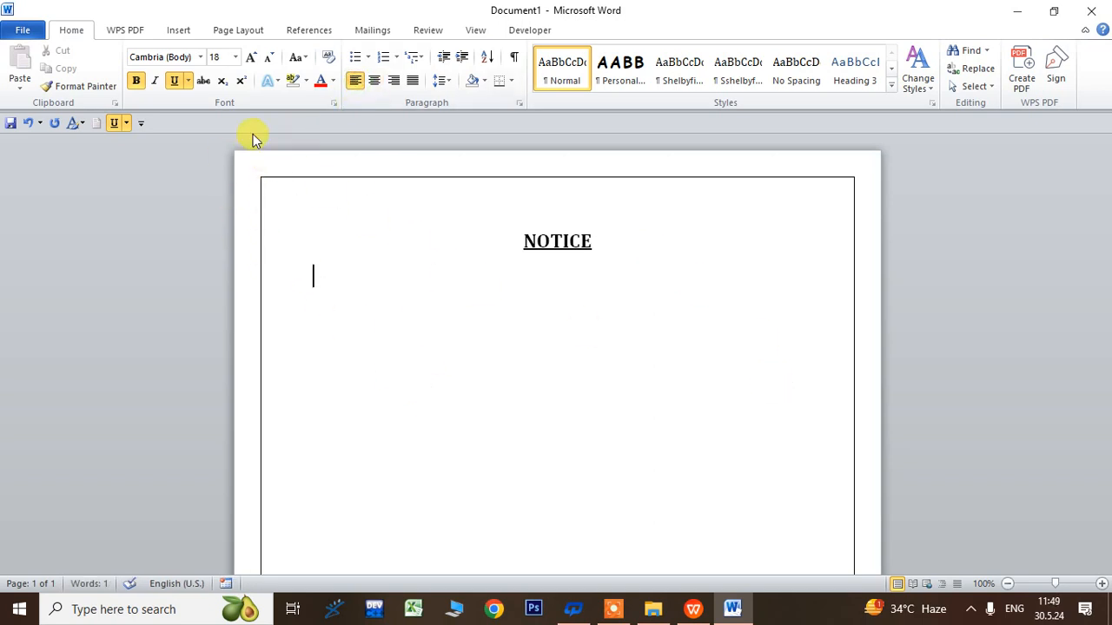
left_click(174, 81)
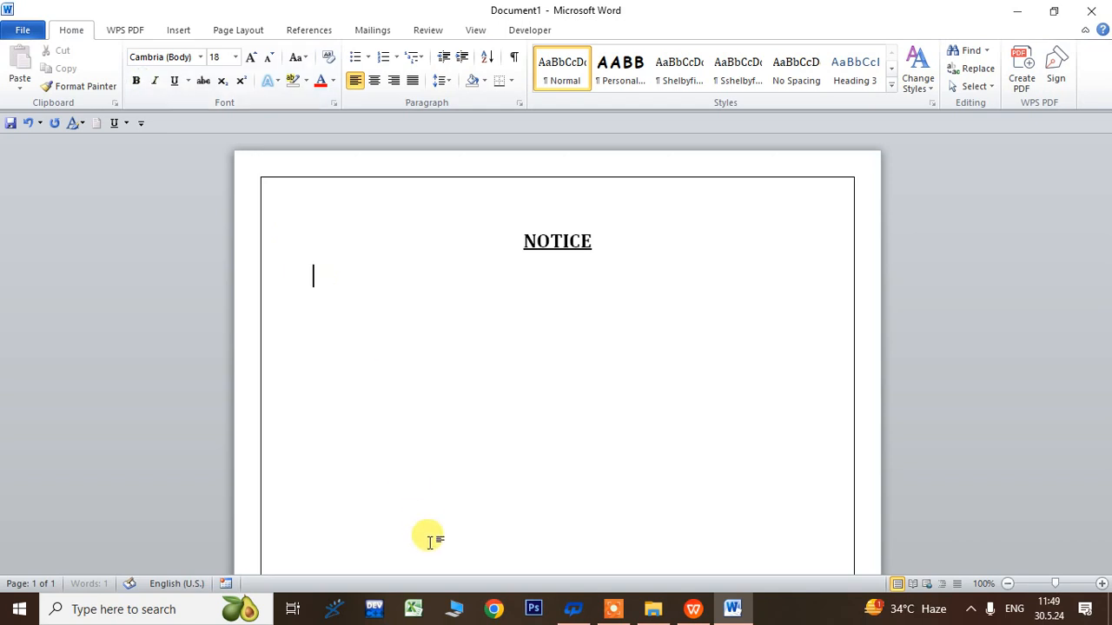
Write the first paragraph: "All the students of Digipro JF/24 Session of Madhyamik Batch having final theory examination on 04/06/2024."
type("a")
key("BackSpace")
type("A")
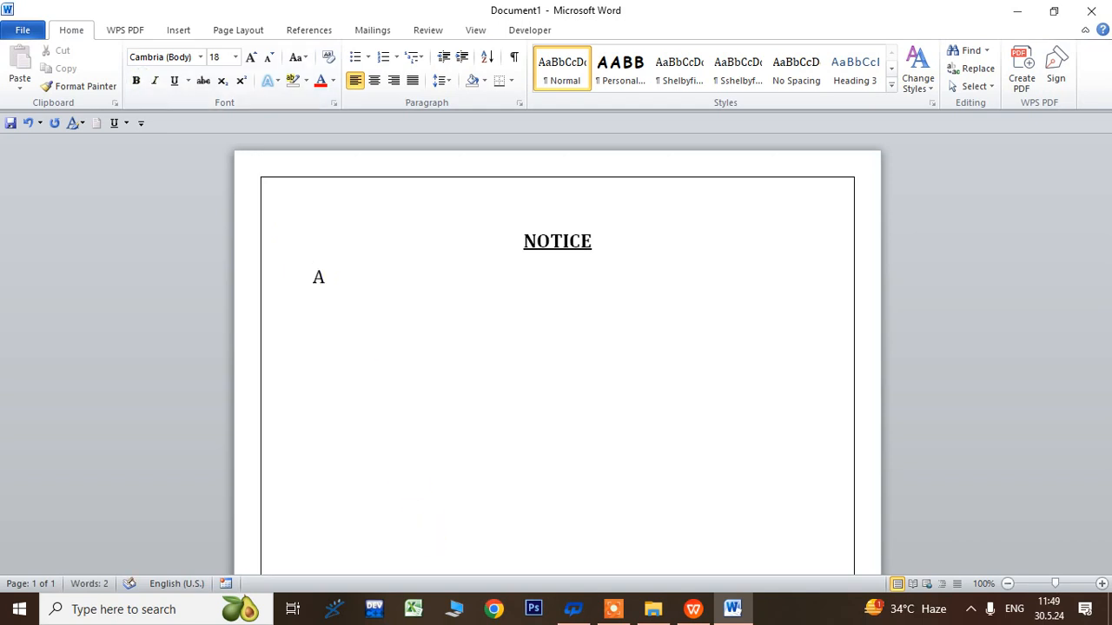
type("ll the studentys")
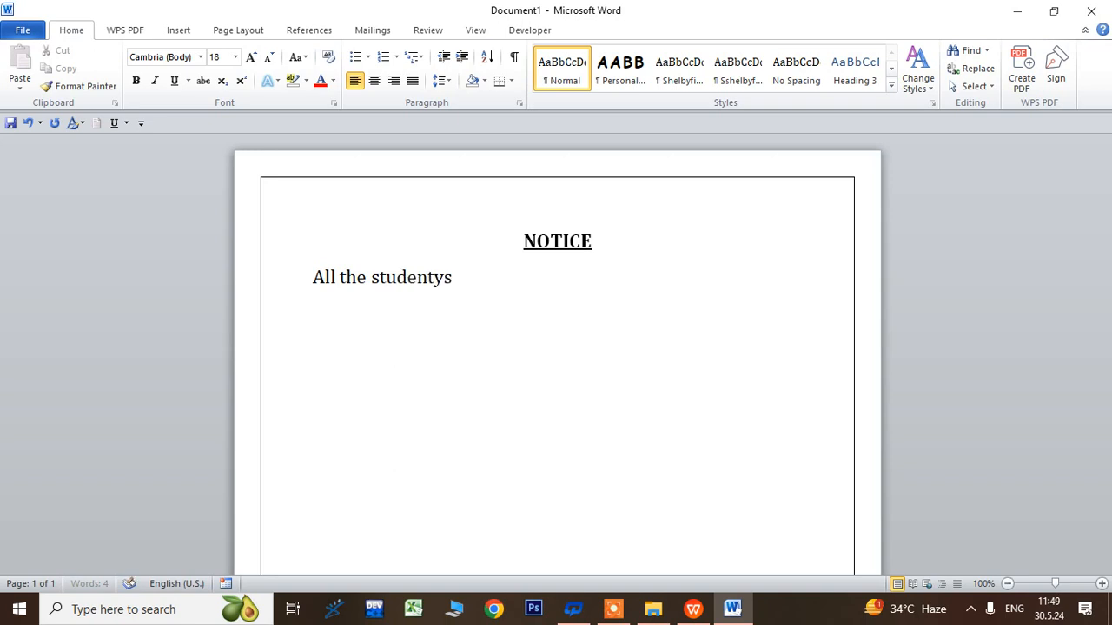
key("BackSpace")
key("BackSpace")
key("BackSpace")
type("ts of Dig")
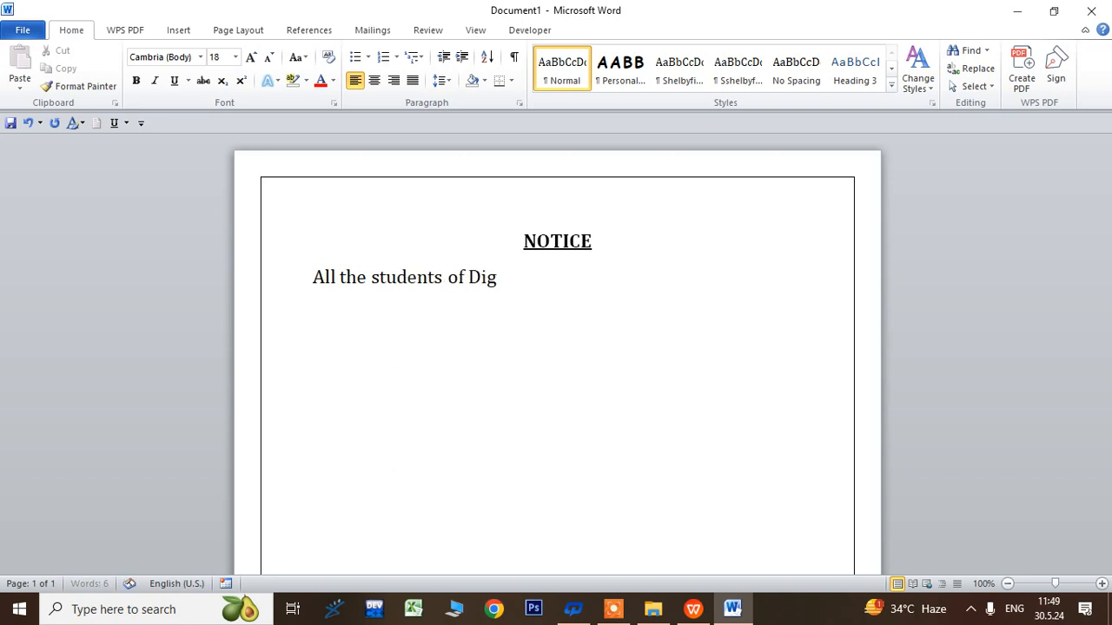
type("ipro J")
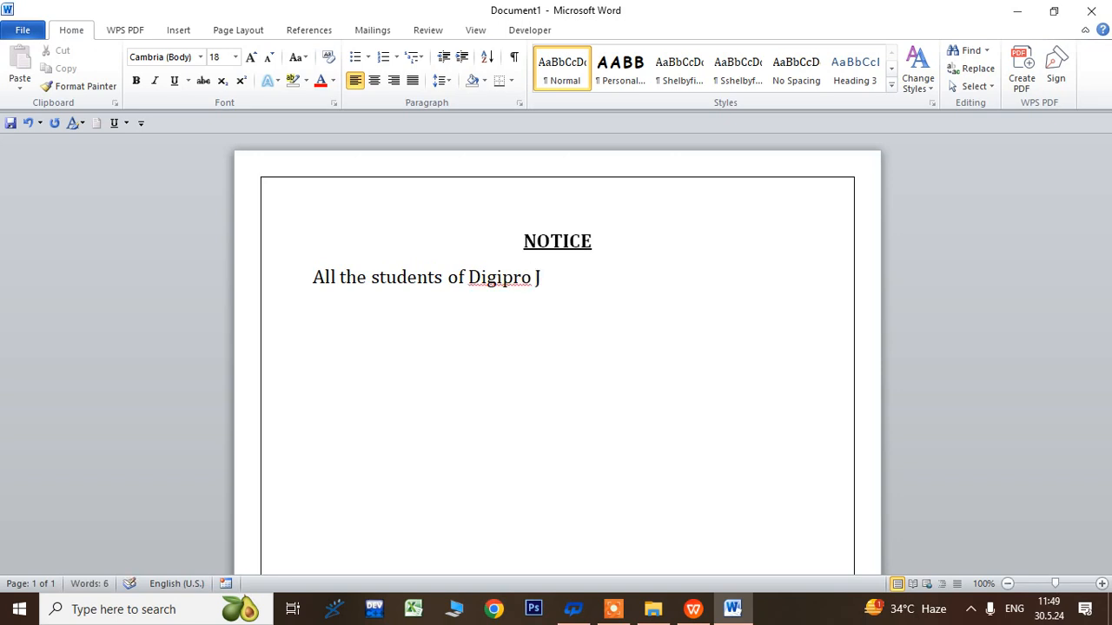
type("F/24 Sess")
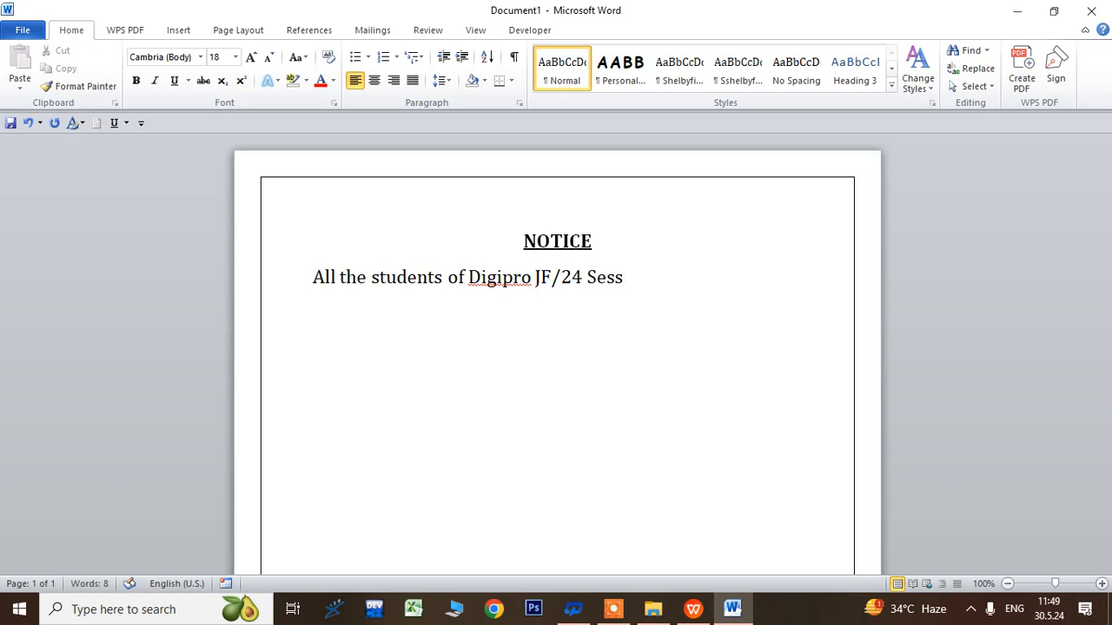
type("ion of ")
type("Mad")
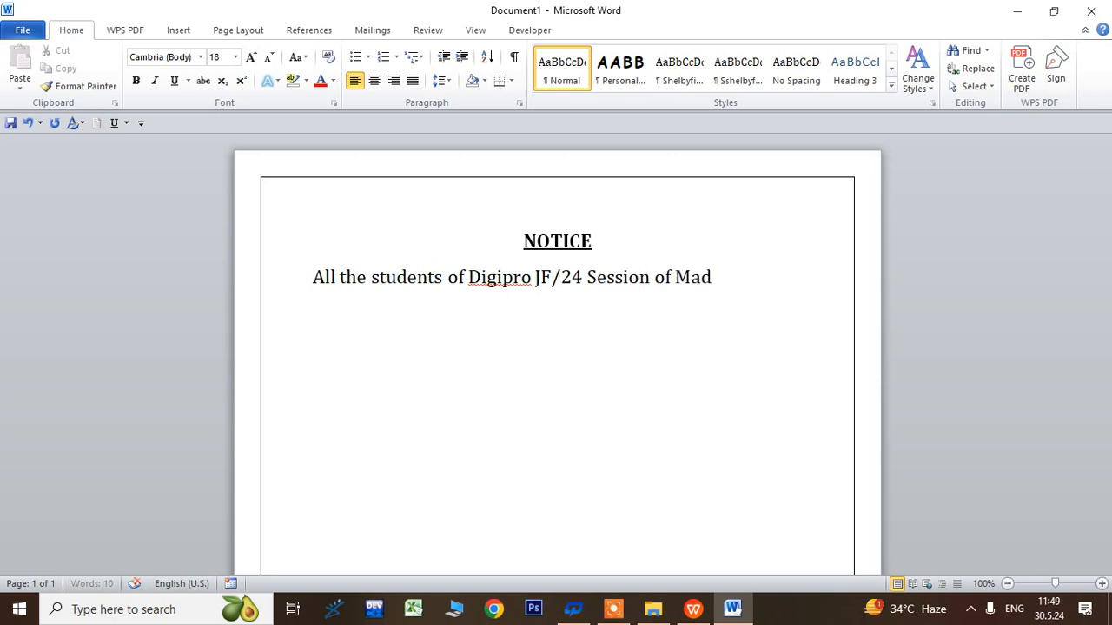
type("hyamik")
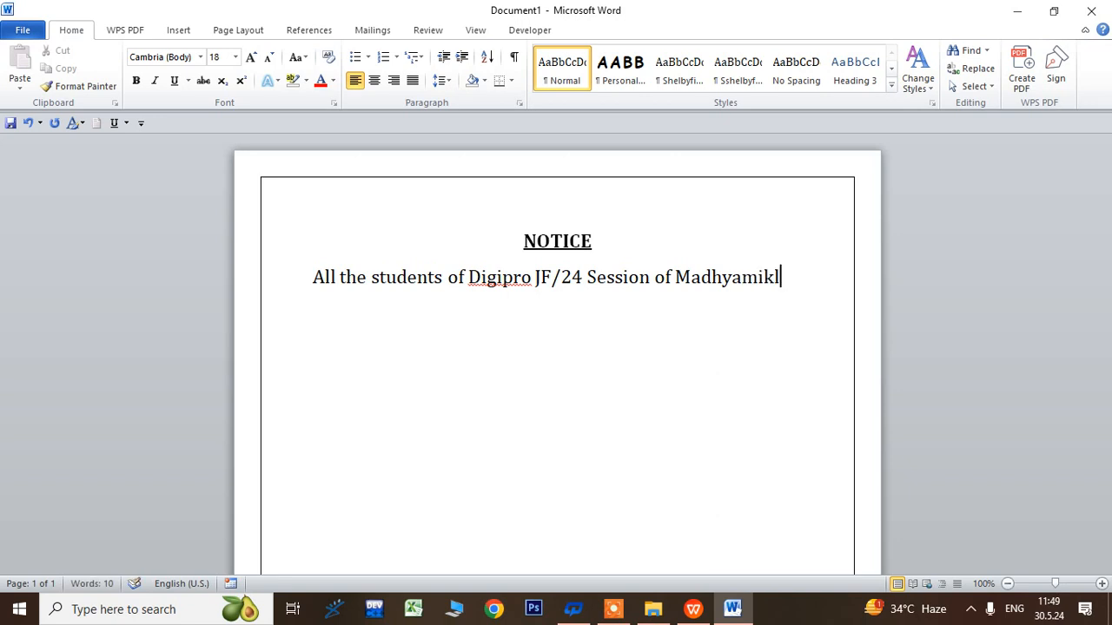
type(" Batc")
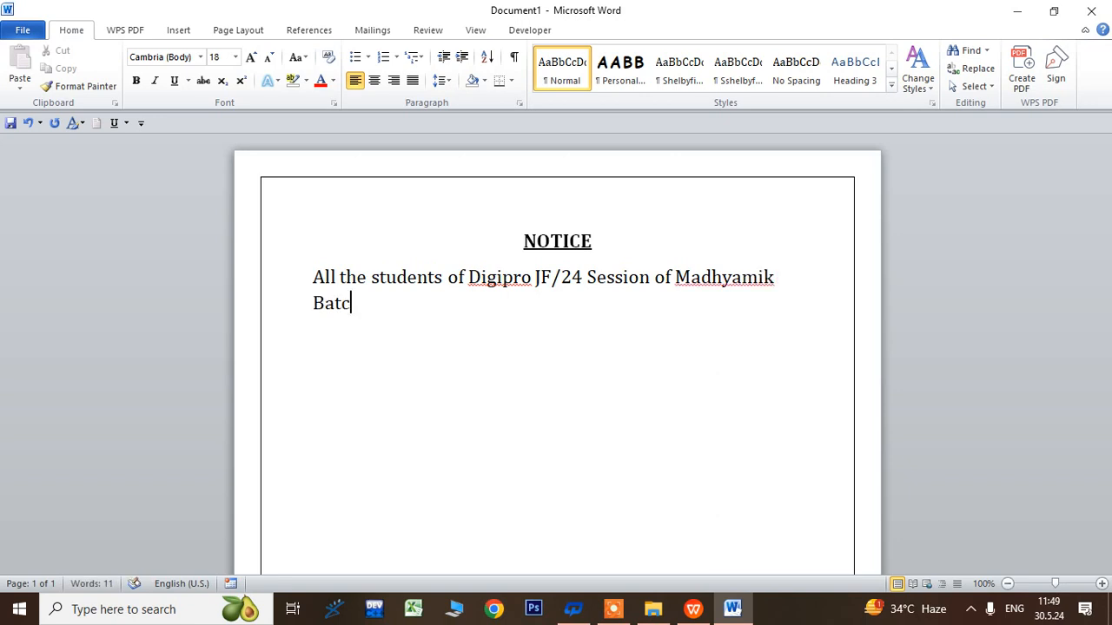
type("h havin")
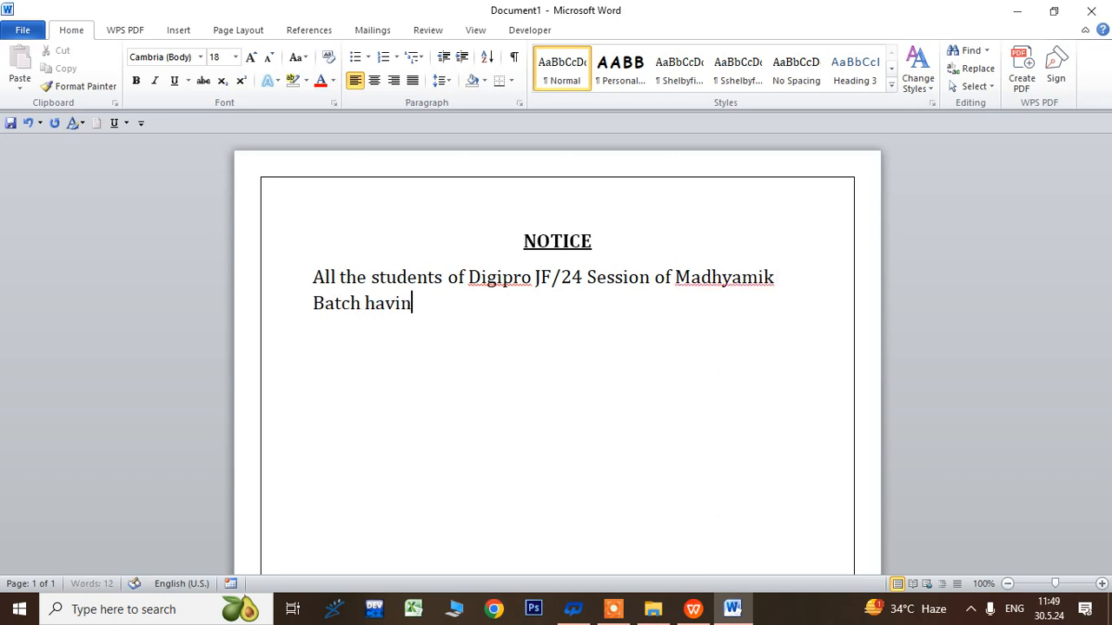
type("g t")
key("BackSpace")
type("final ")
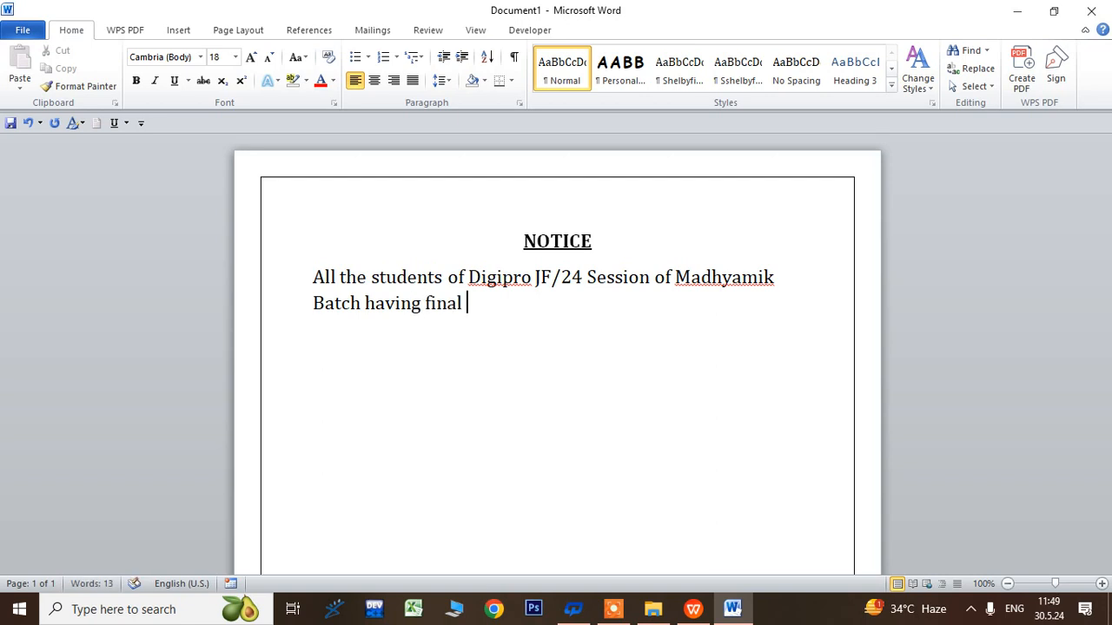
type("theory exami")
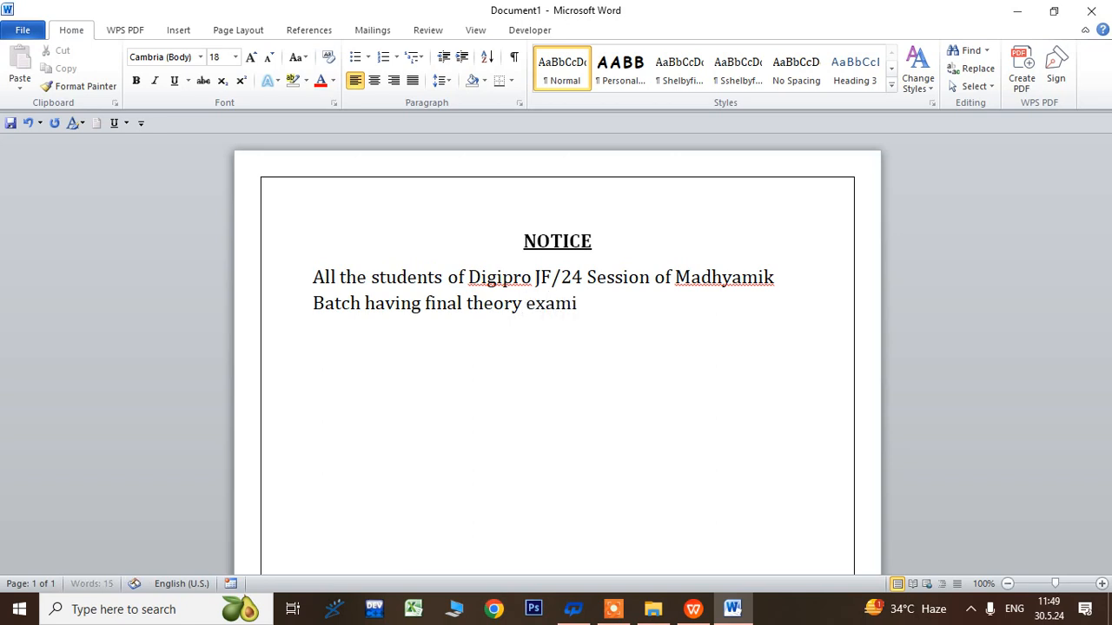
type("nation")
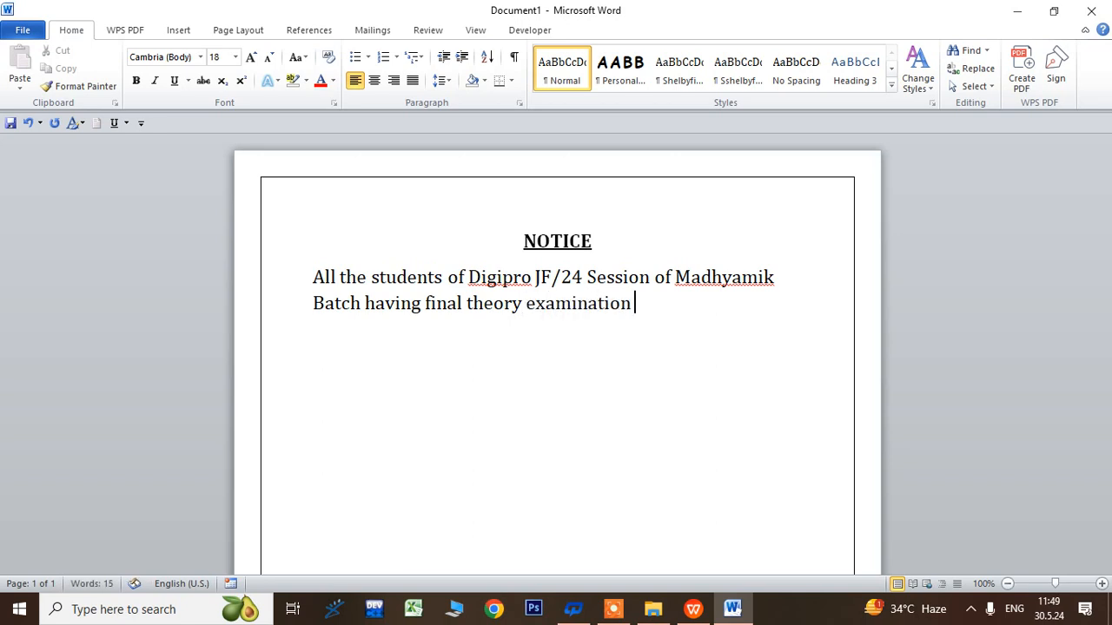
type(" on 04/0")
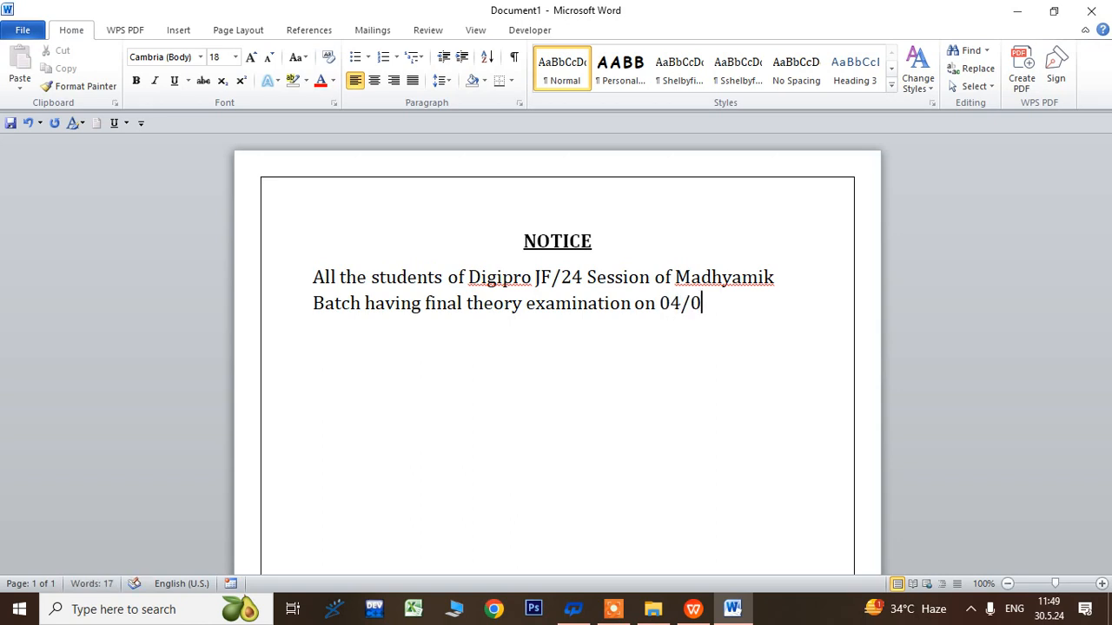
type("6/202")
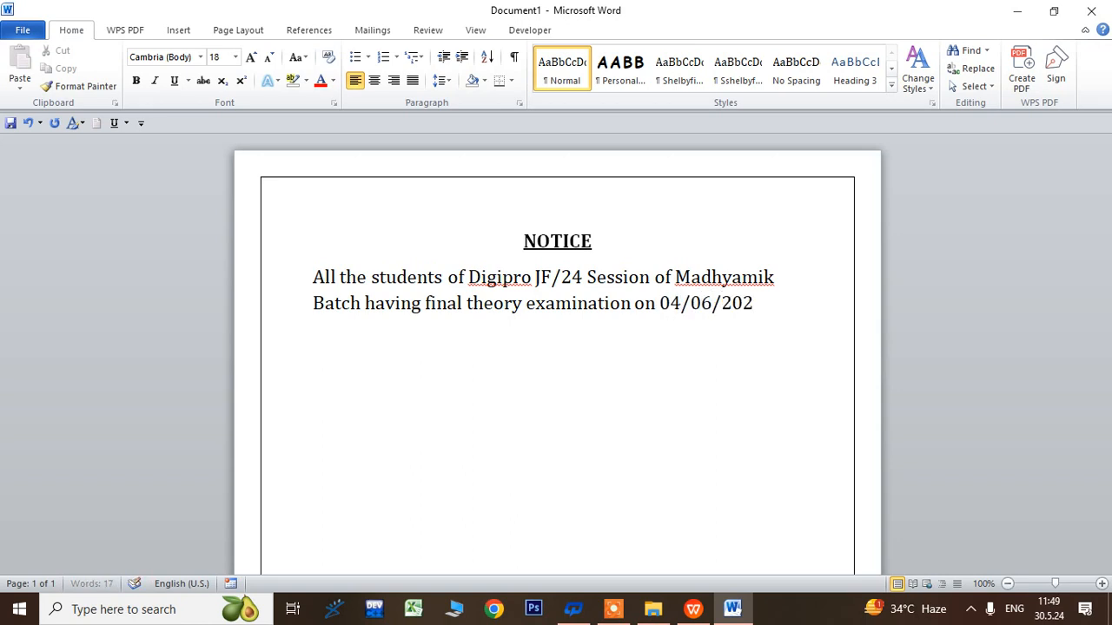
type("4.")
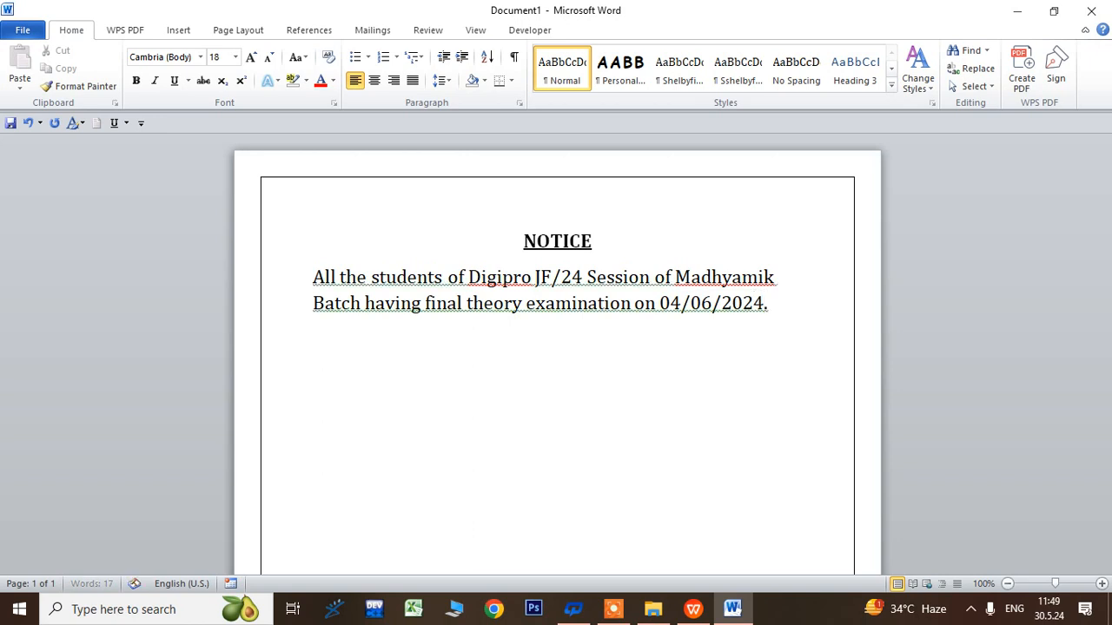
Add a second paragraph: "All must come by 10am on that day with proper uniform and bring their ID card."
key("Return")
type("All mus")
type("be")
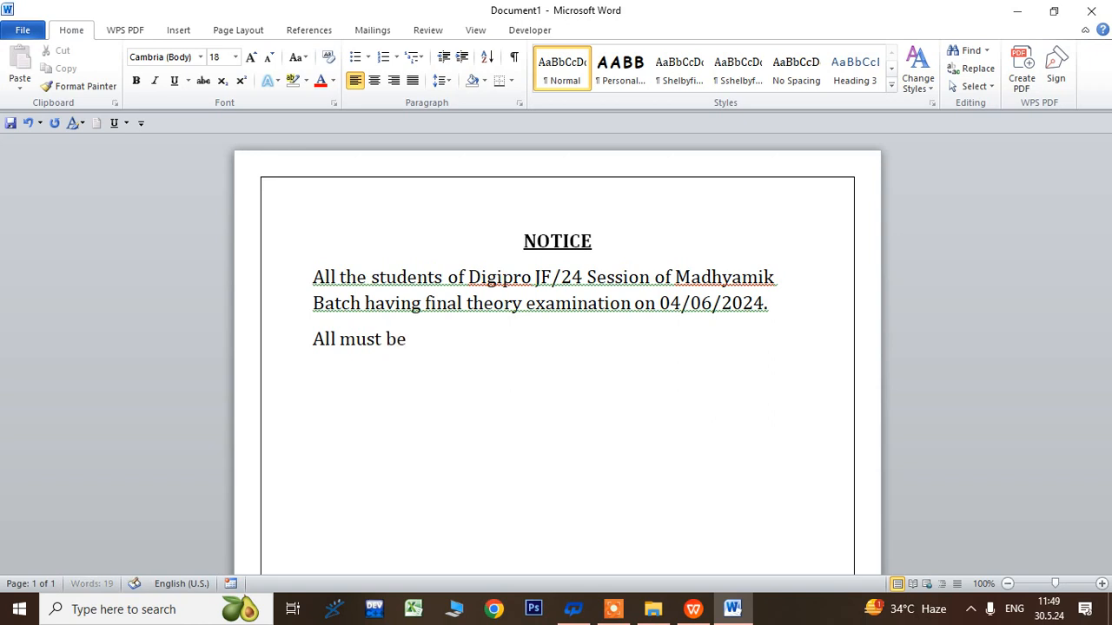
key("BackSpace")
key("BackSpace")
type("come by 1")
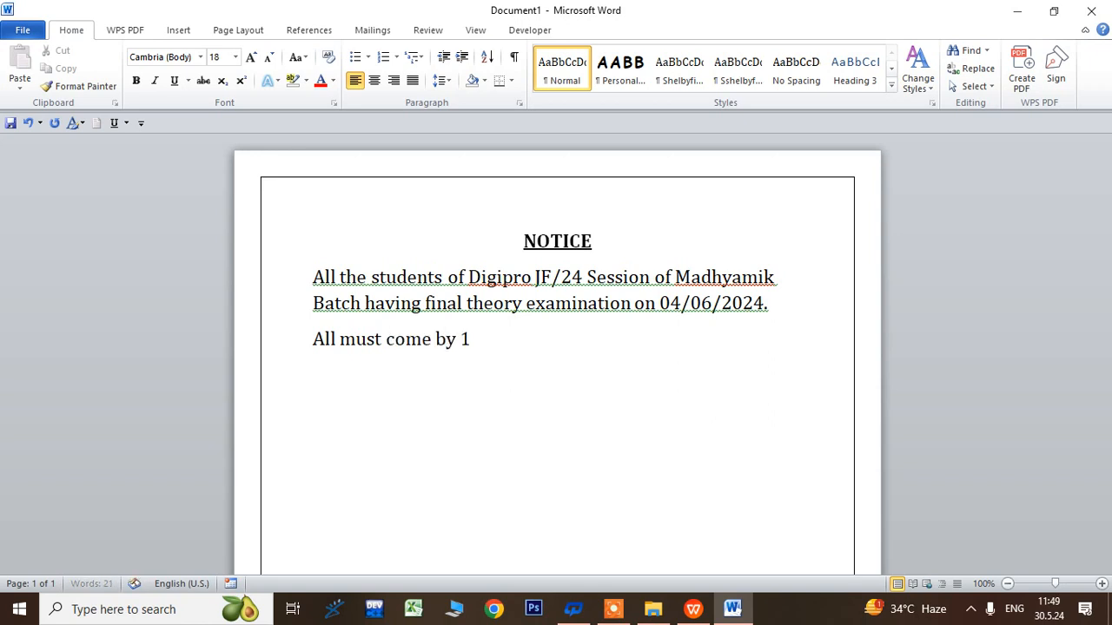
type("0am o")
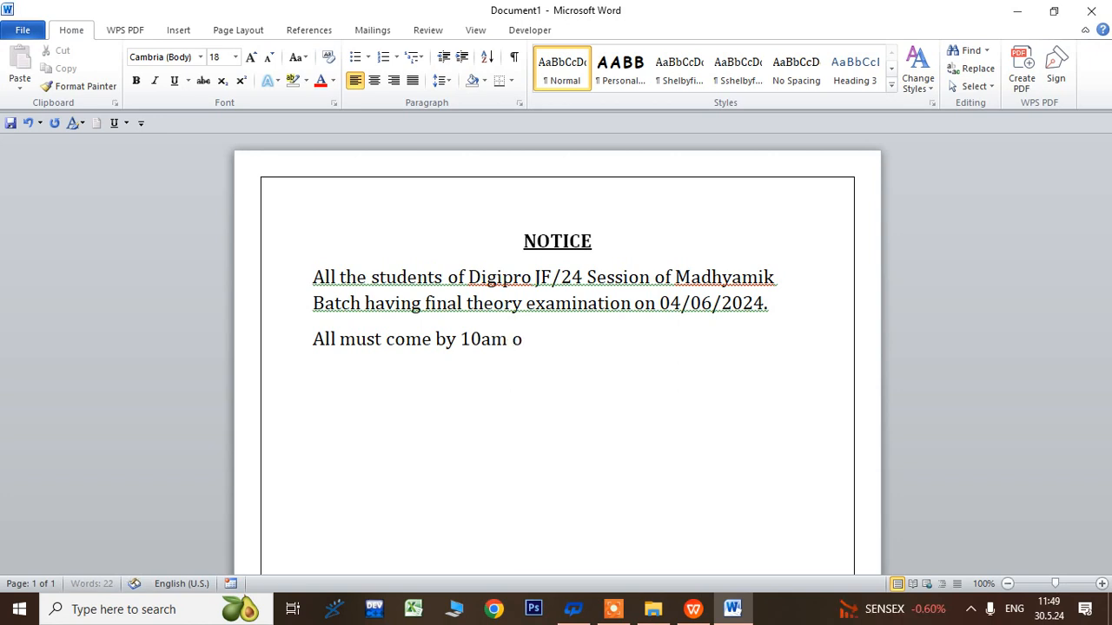
type("n that d")
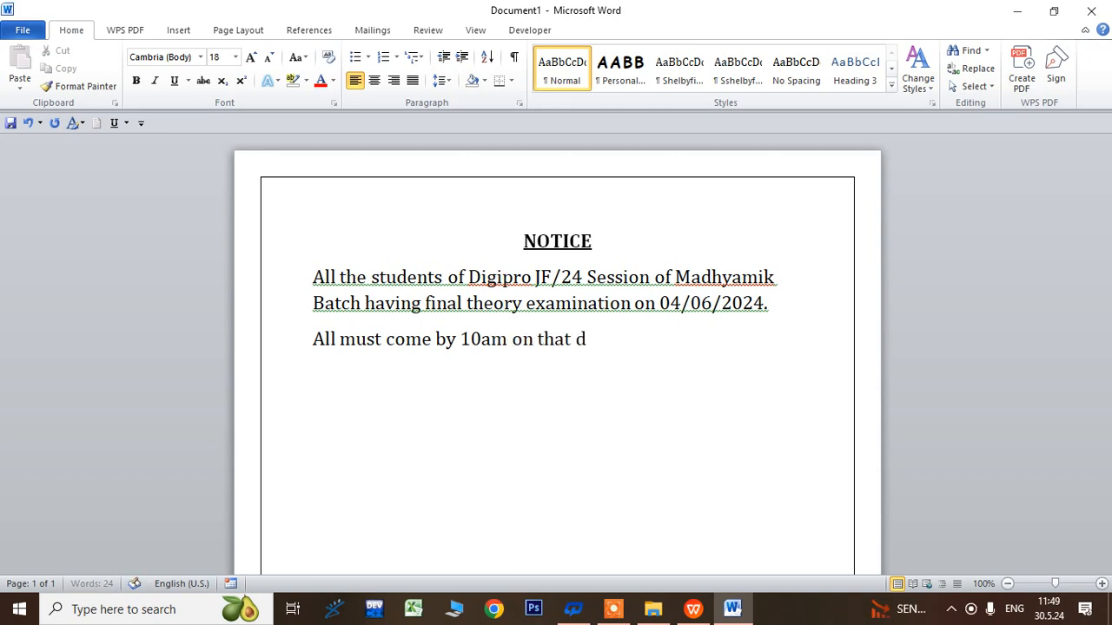
type("ay wit")
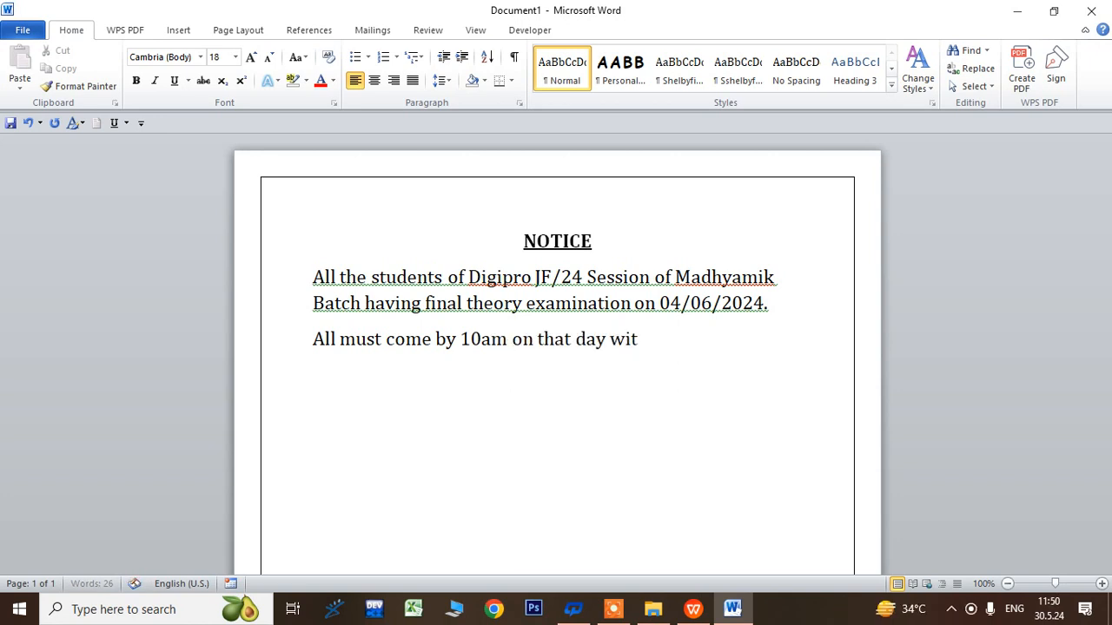
type("h proper uniform and")
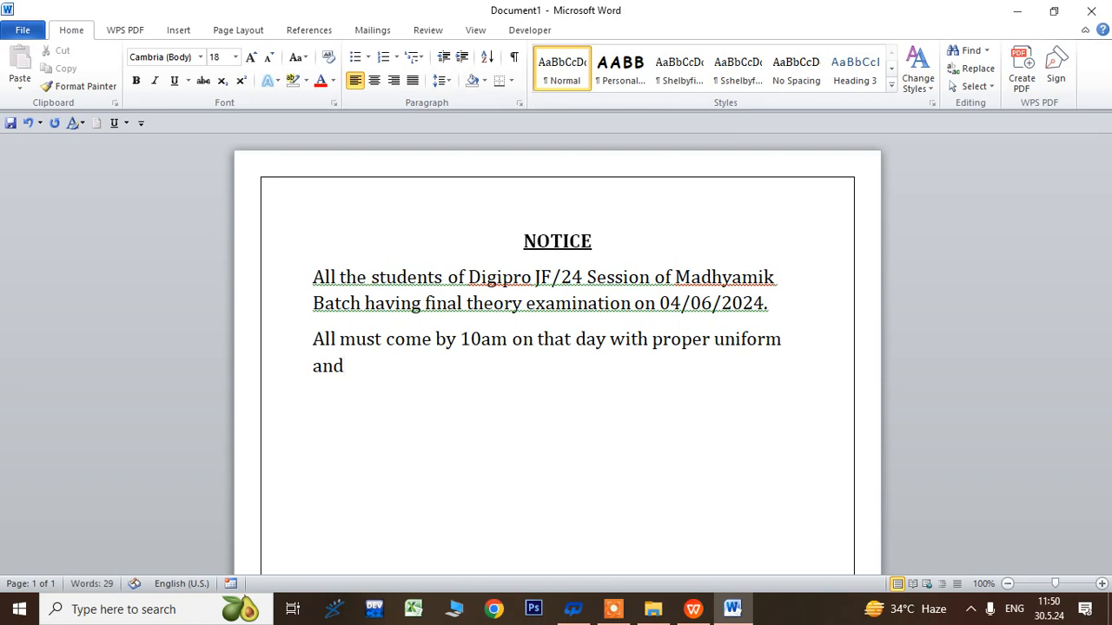
type(" bring their I")
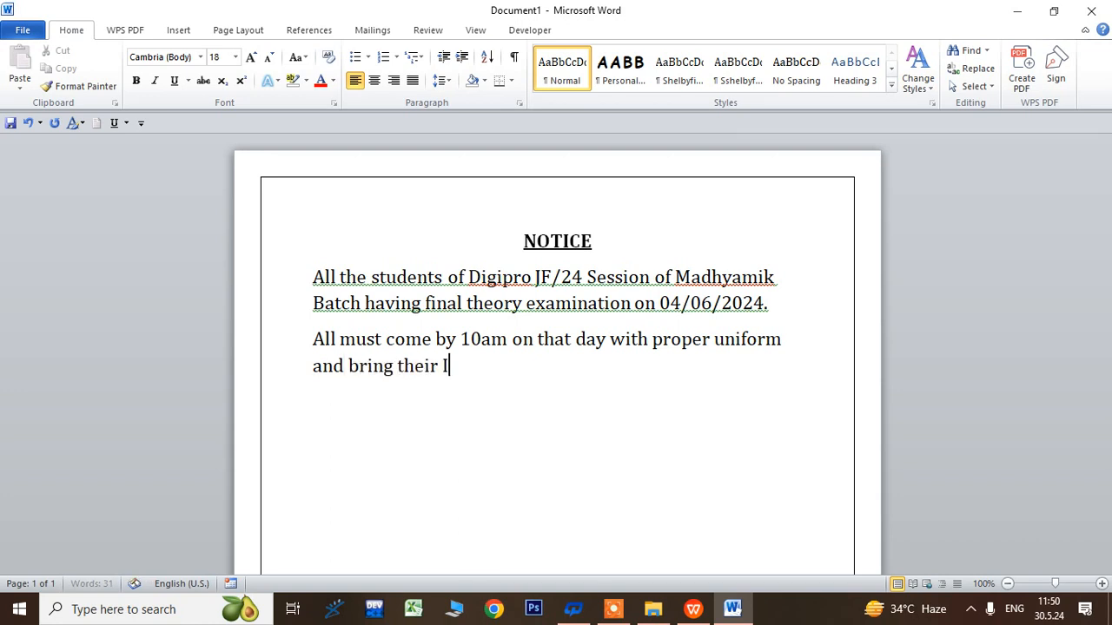
type("D card.")
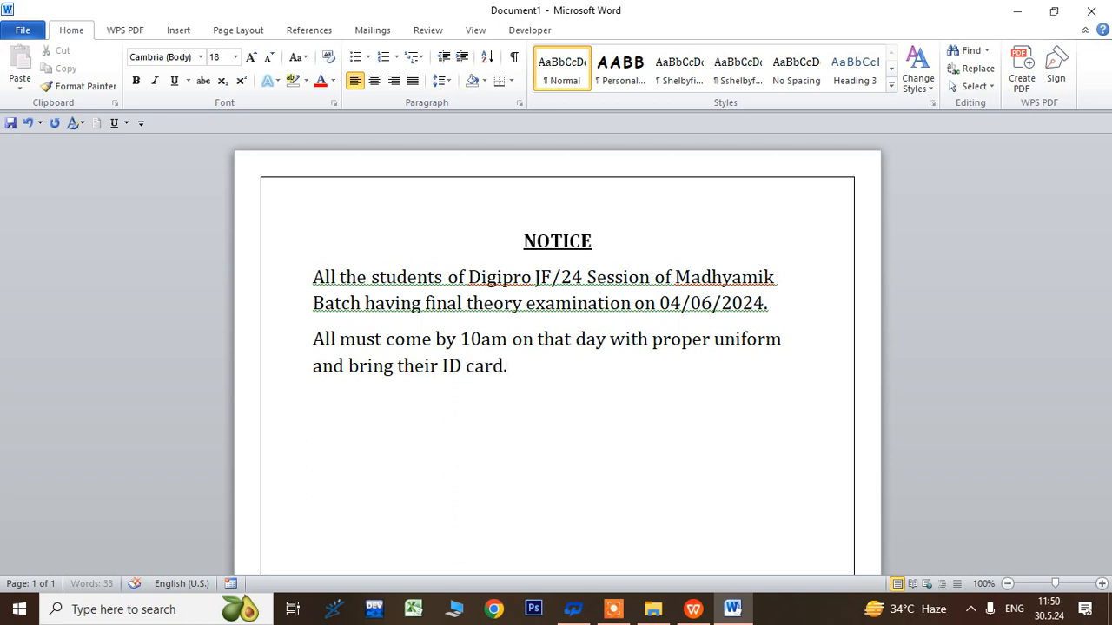
Add three closing lines below the body: "Order by", "The George Telegraph Training Institute" and "Liluah Centre"
key("Return")
type("Order ")
type("by")
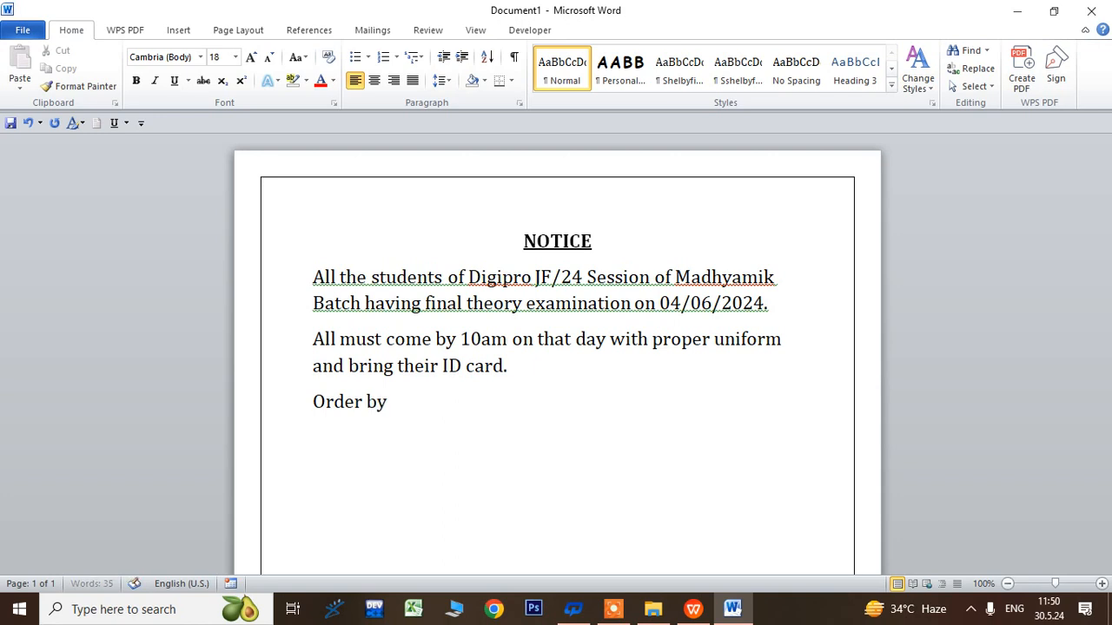
type("The Geor")
type("ge Telegra")
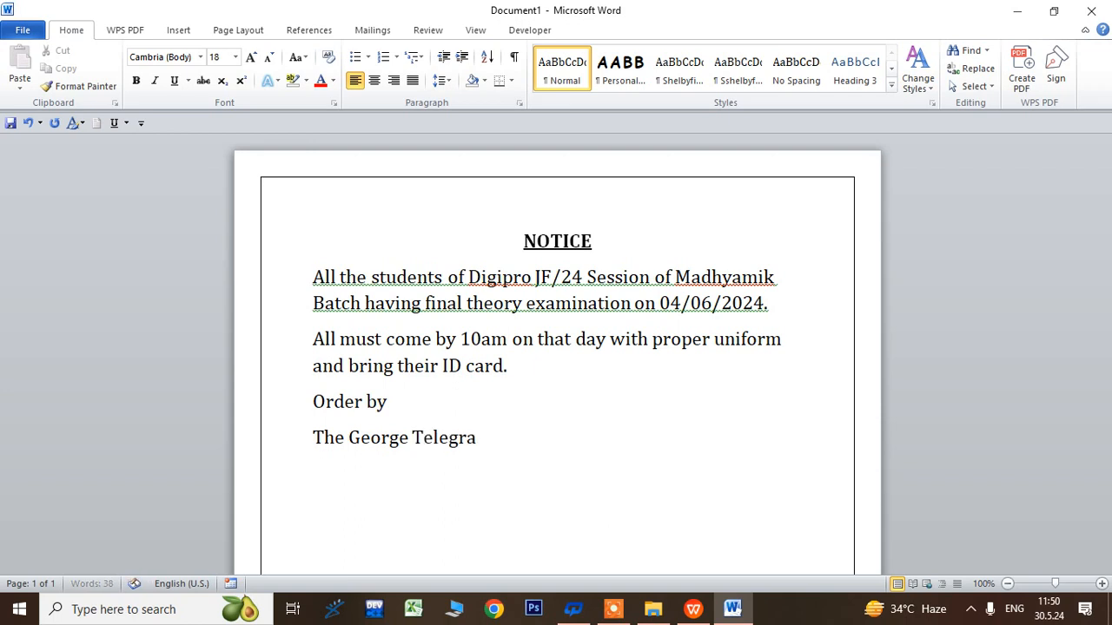
type("ph Training")
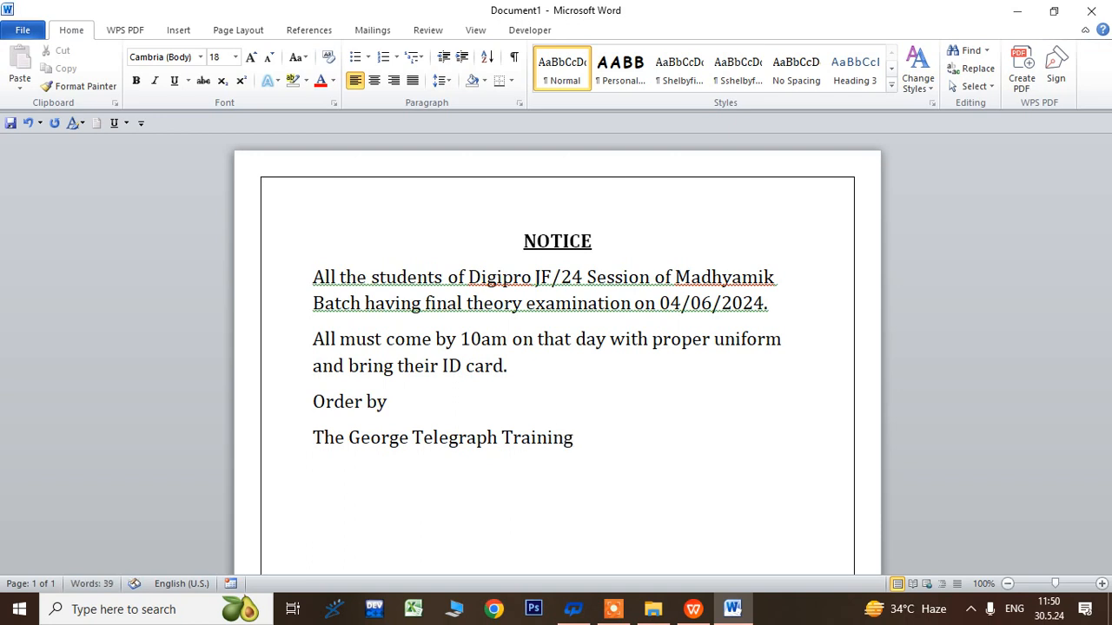
type(" Institute")
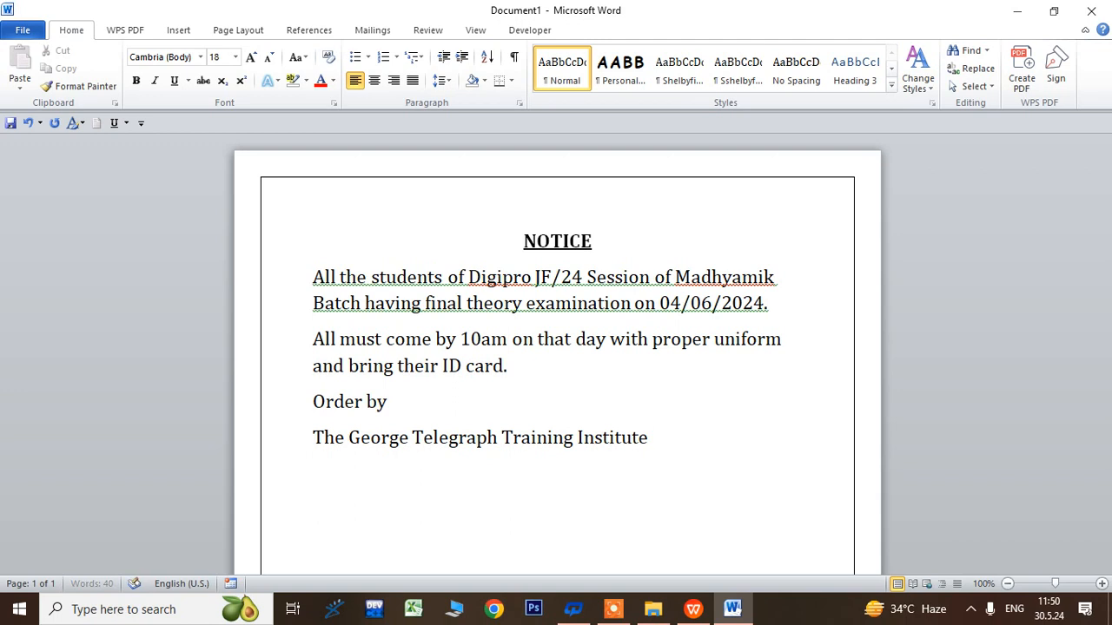
key("Return")
type("Liluah ")
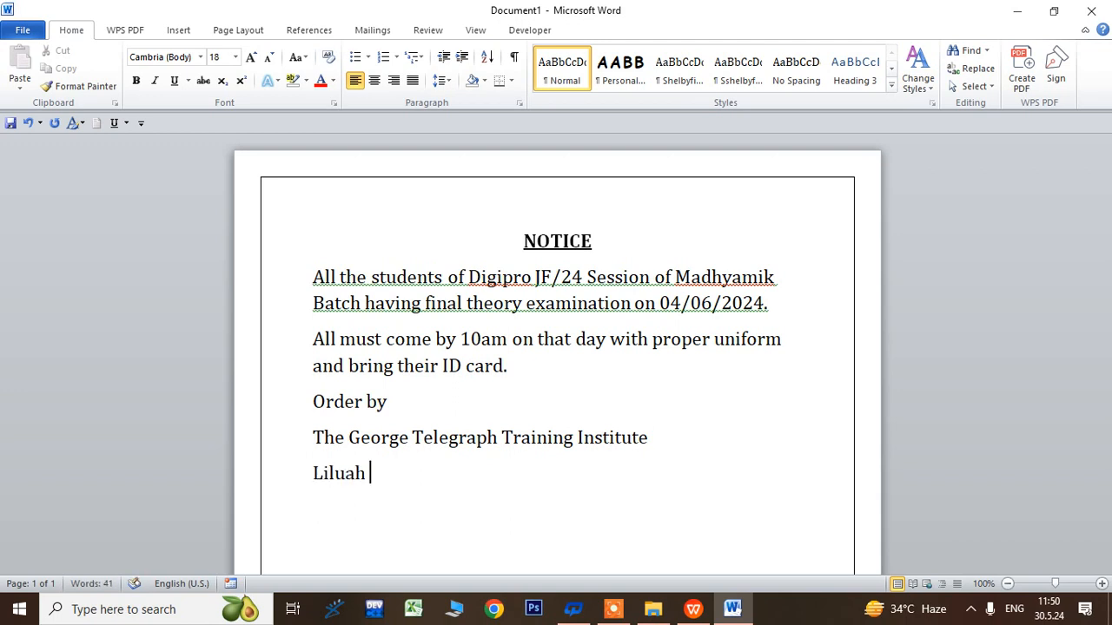
type("Centre")
Ignore the grammar flag on the first paragraph and the spelling flags on "Madhyamik" and "Digipro"
right_click(418, 278)
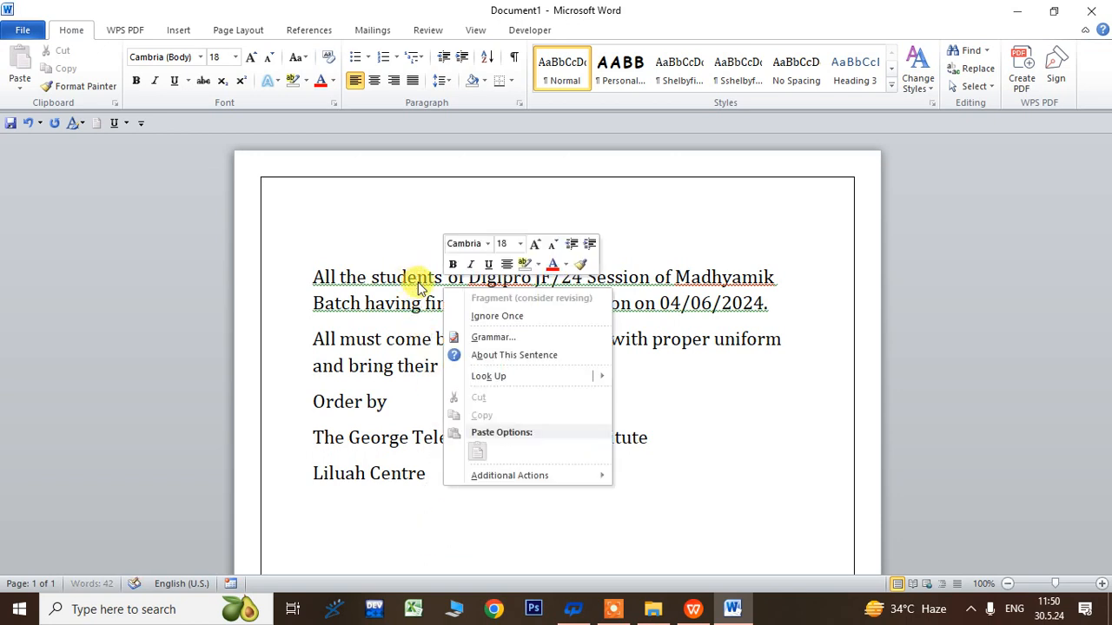
left_click(491, 315)
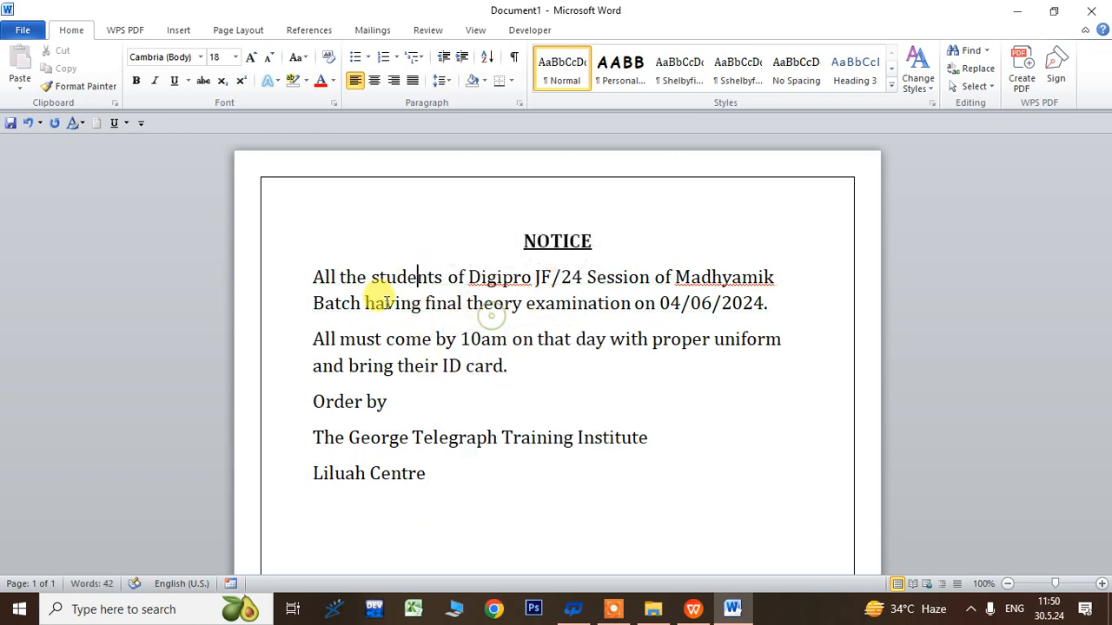
left_click(720, 278)
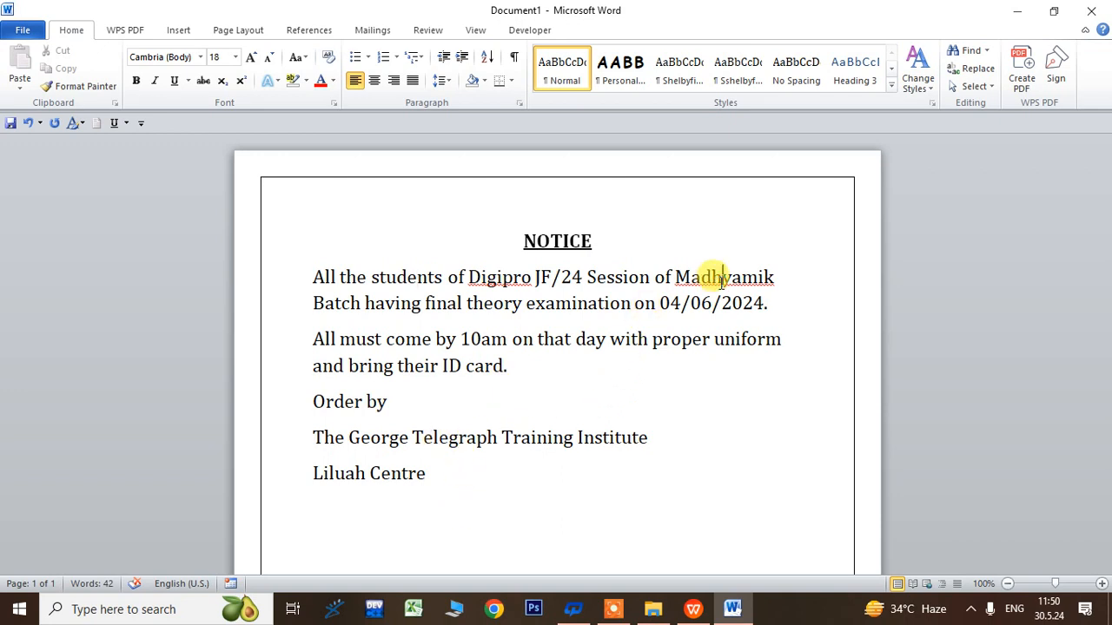
right_click(721, 280)
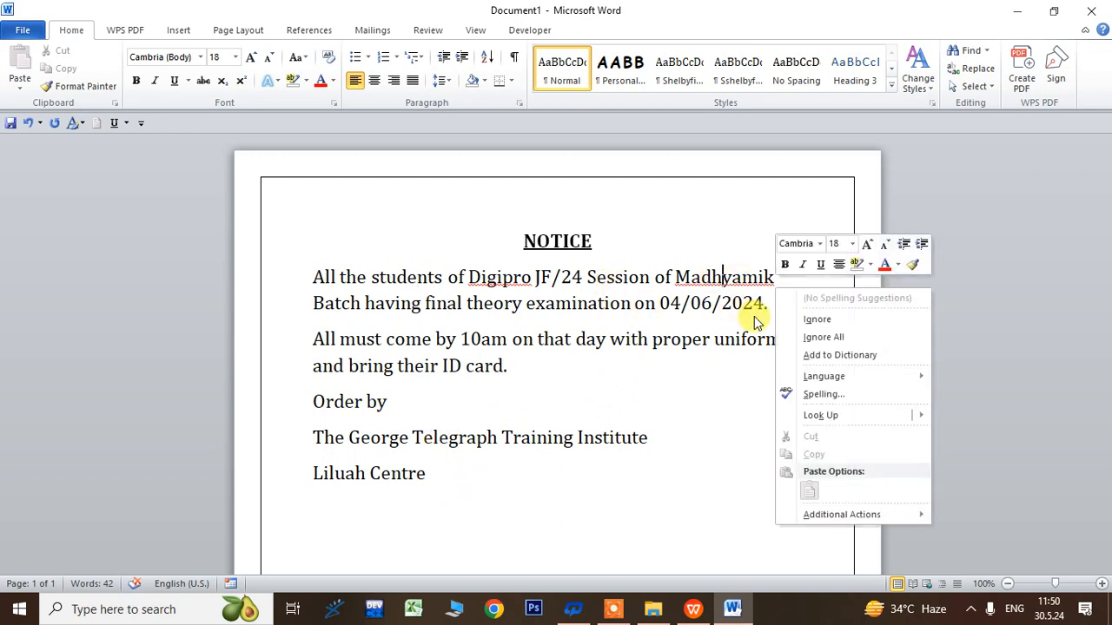
left_click(806, 316)
right_click(491, 276)
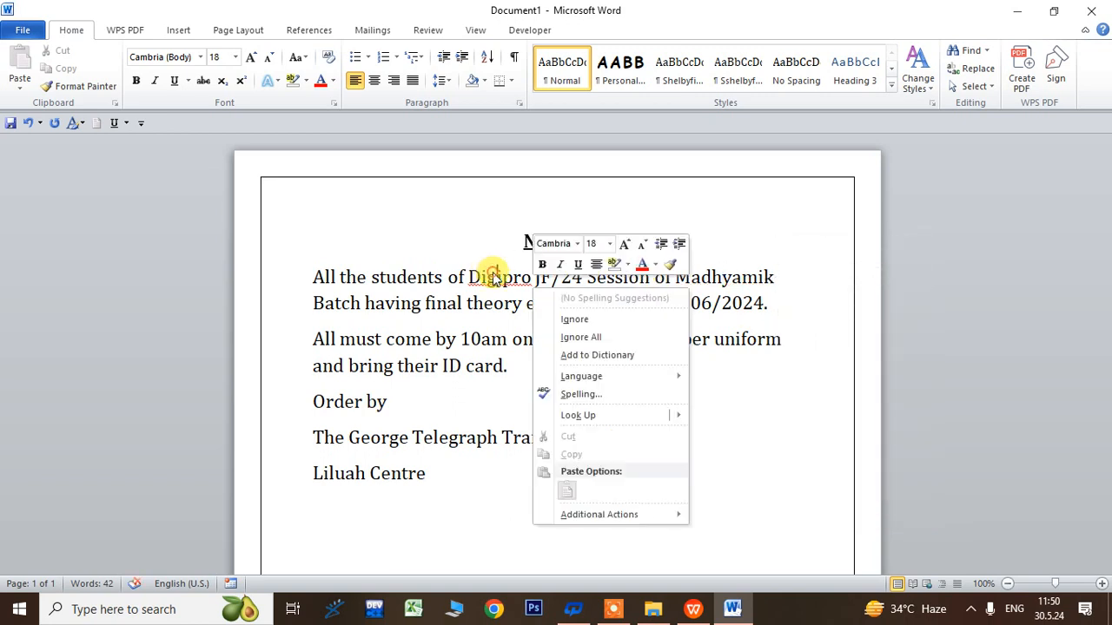
left_click(576, 319)
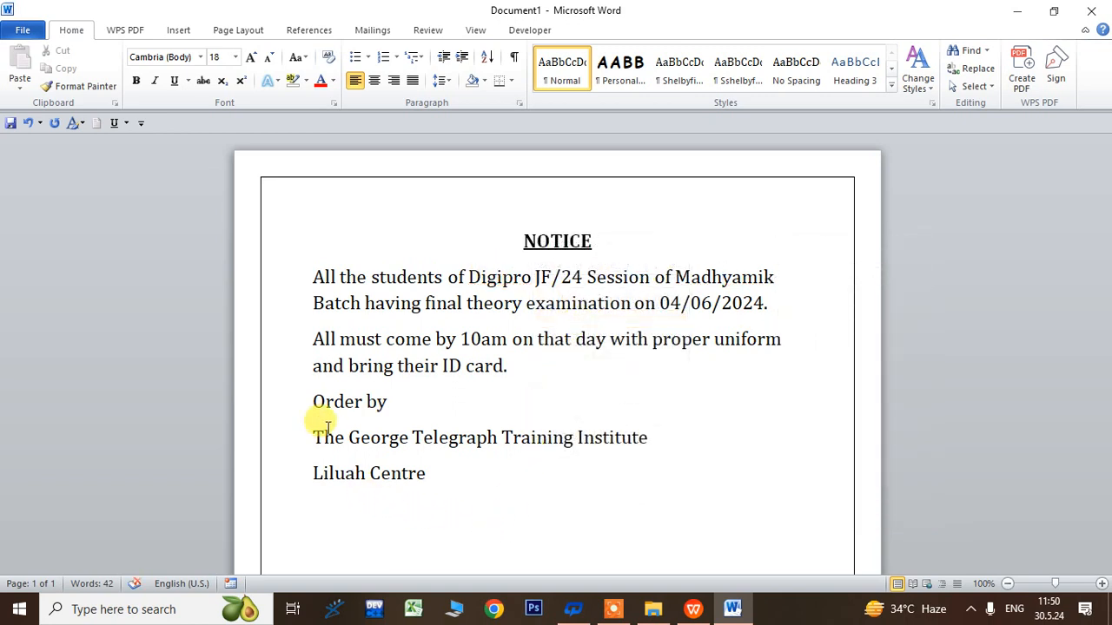
Right-align the three closing lines from "Order by" to "Liluah Centre" and make them bold and italic
left_click(315, 402)
left_click_drag(314, 402, 436, 471)
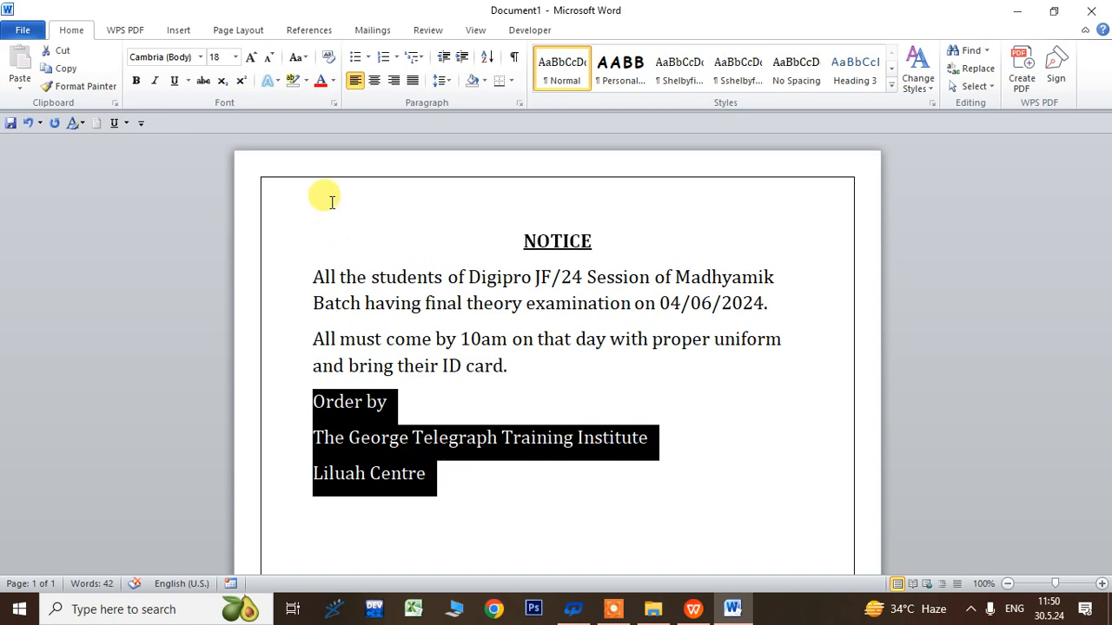
left_click(394, 81)
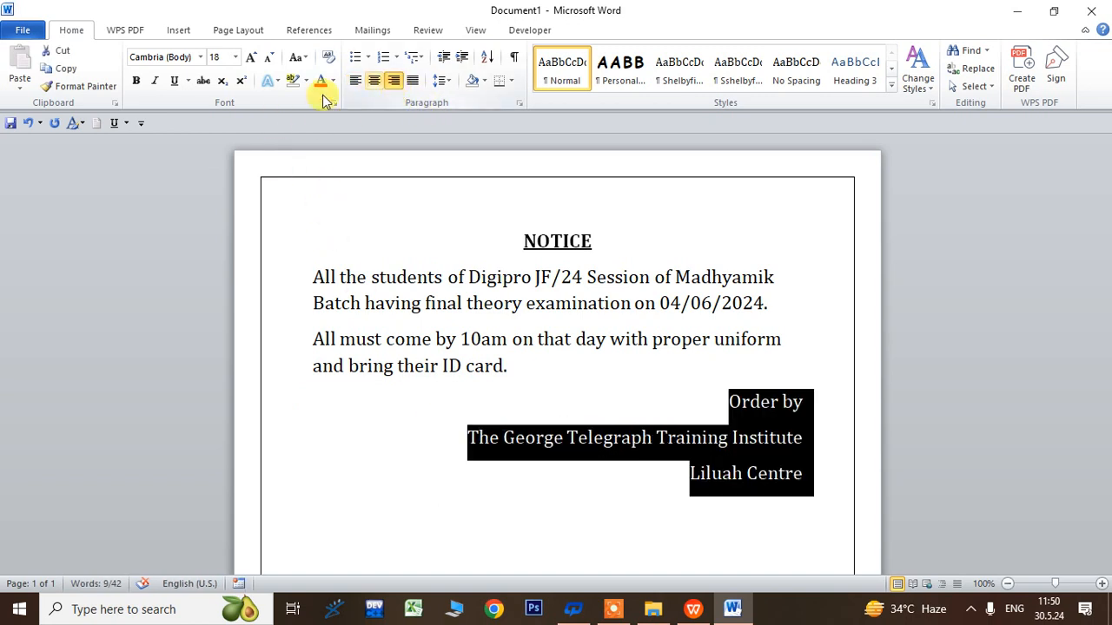
left_click(136, 80)
left_click(156, 81)
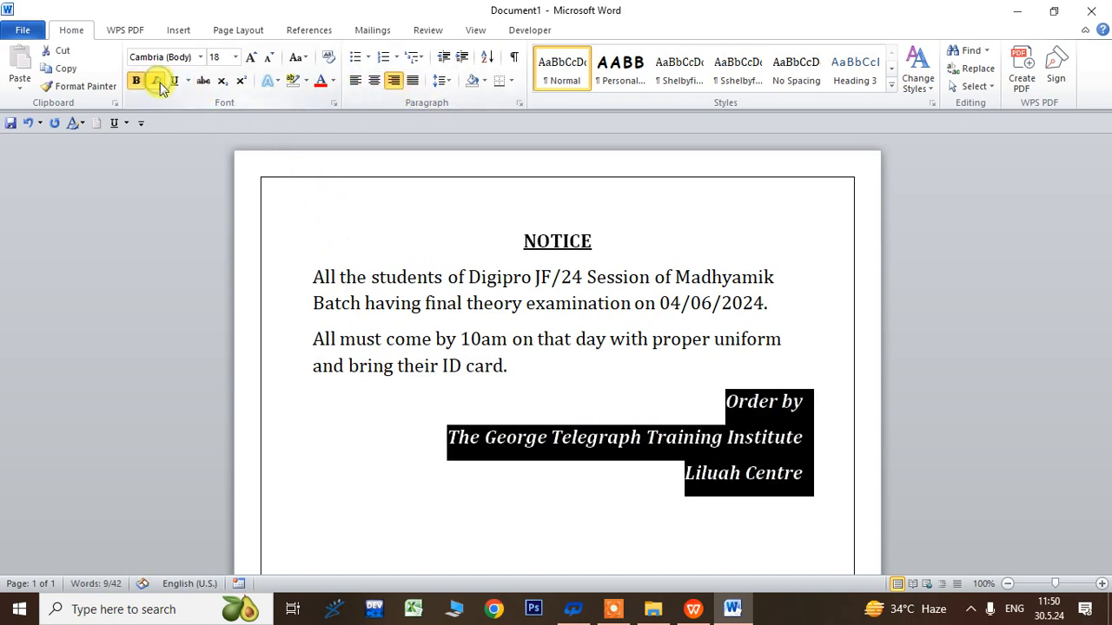
left_click(449, 495)
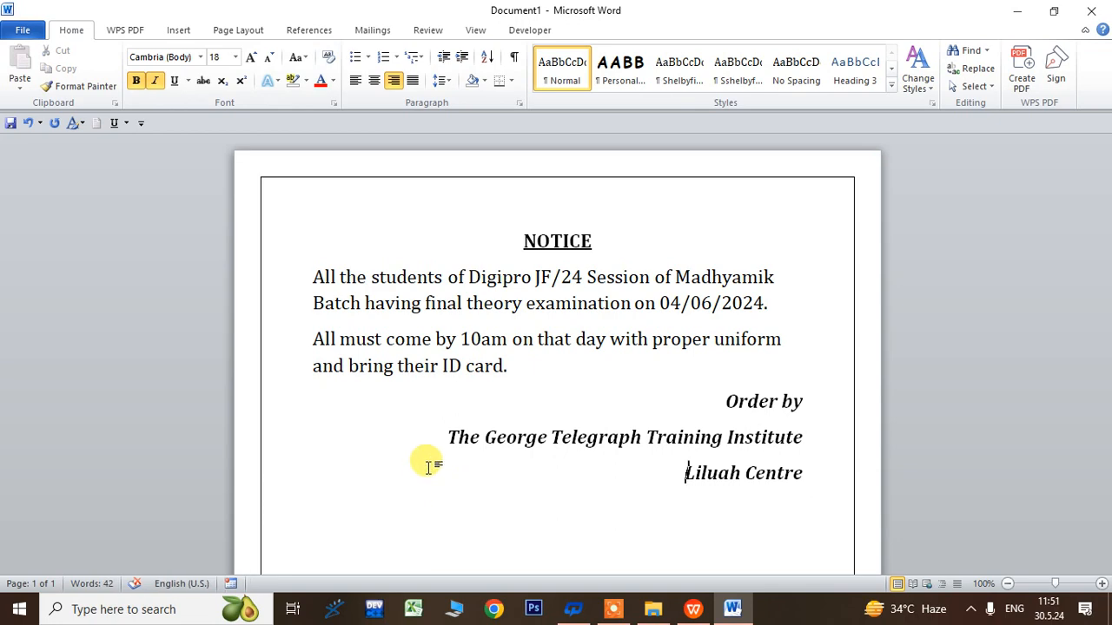
Save the document to the Desktop as a Word Document named "exam notice" and dismiss the received-file notification
left_click(22, 29)
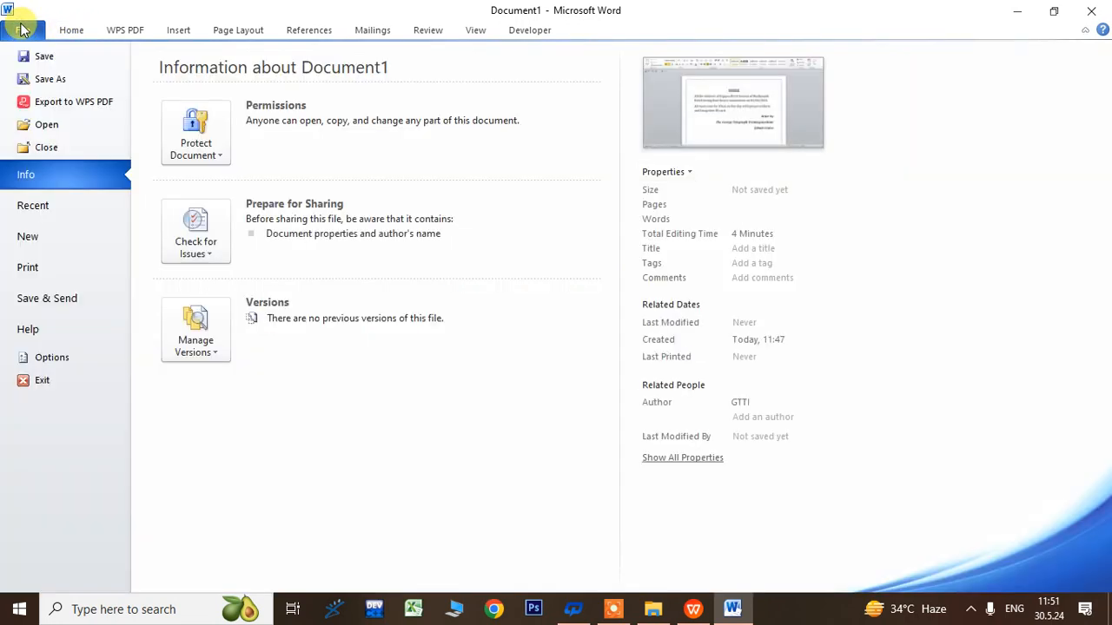
key("Escape")
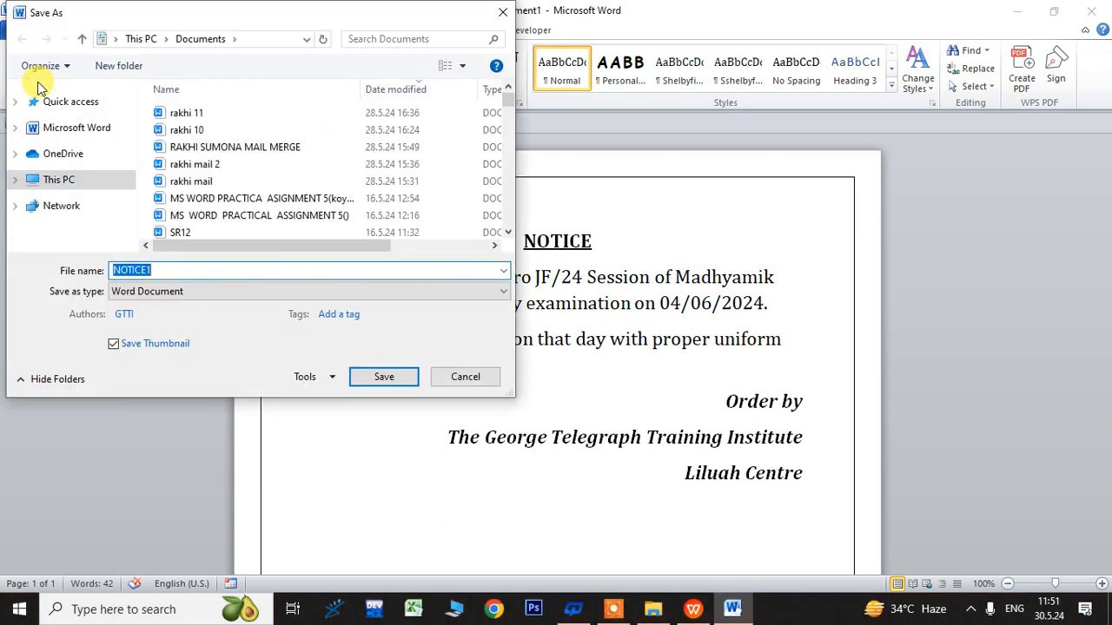
scroll(70, 190, "up", 2)
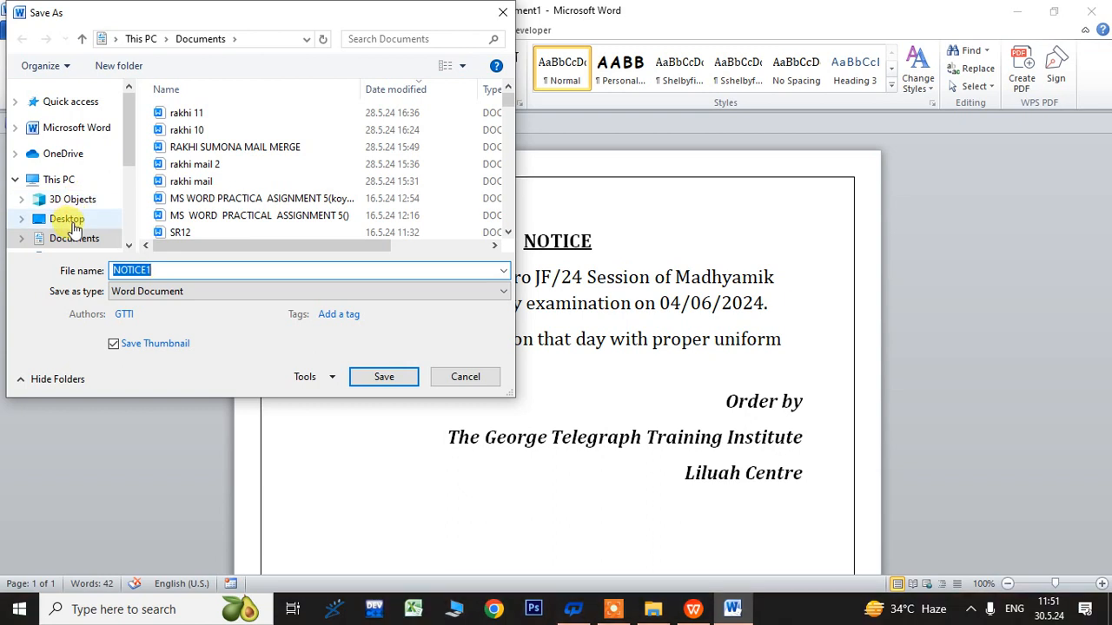
left_click(68, 219)
double_click(174, 267)
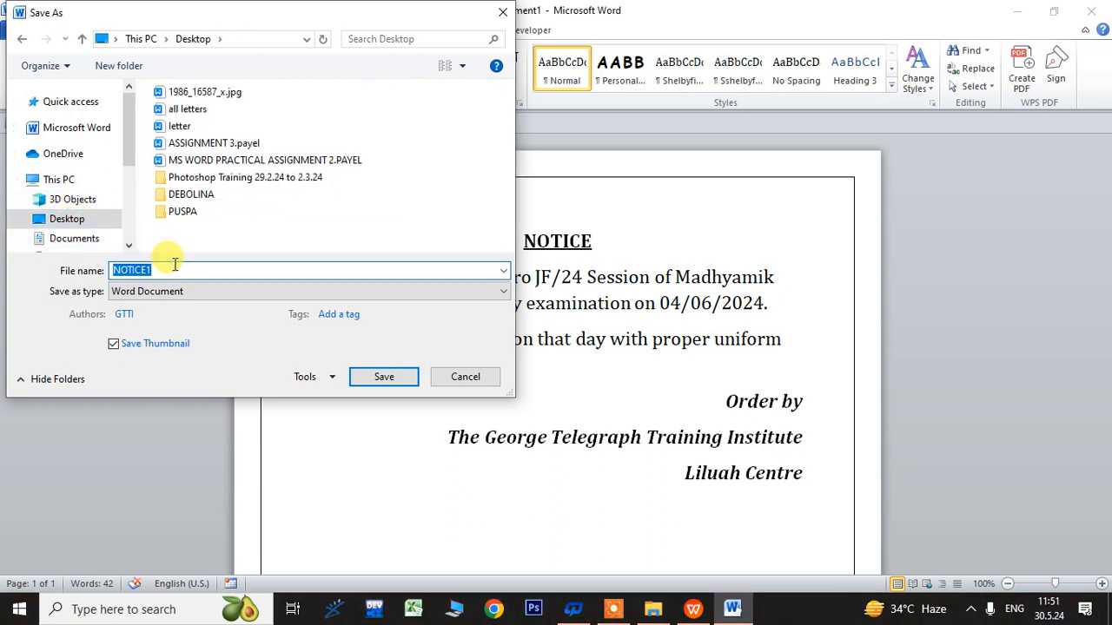
type("exam ")
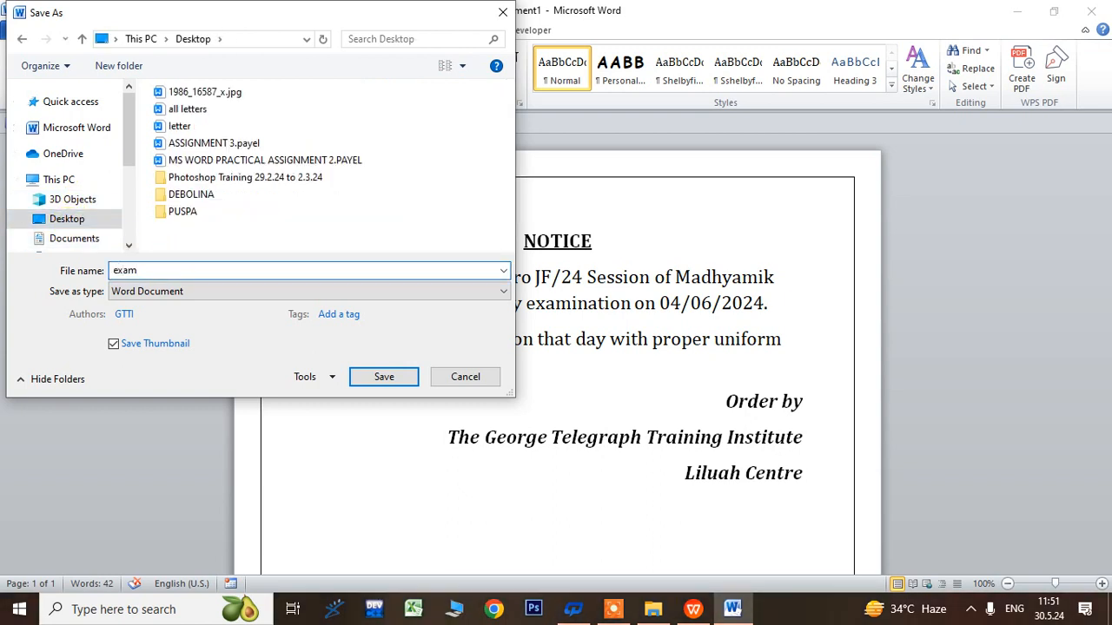
type("notice")
left_click(392, 379)
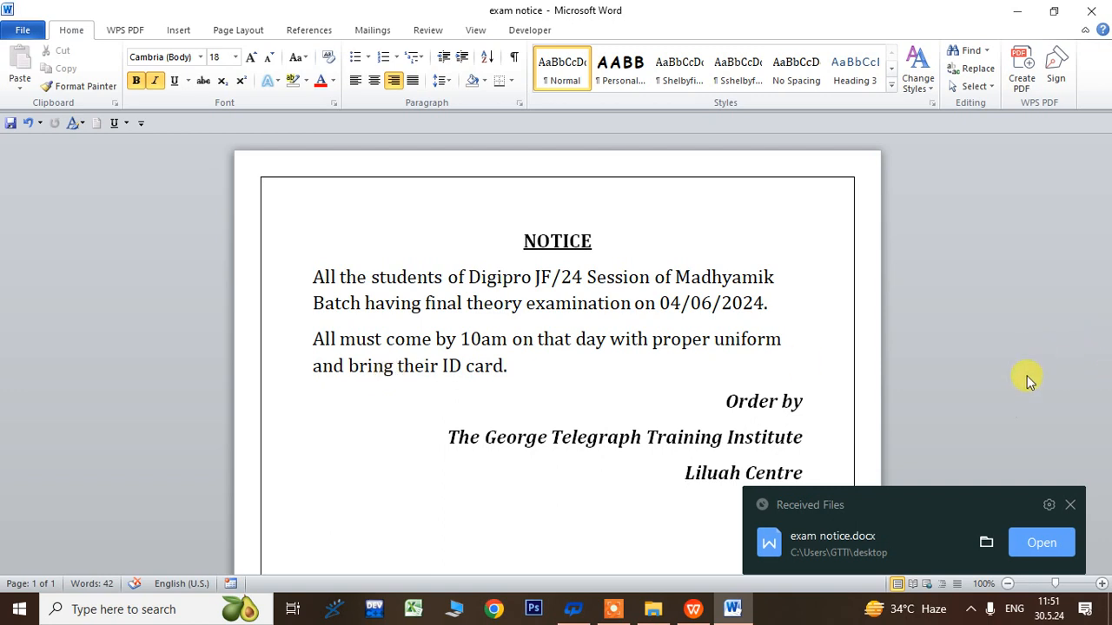
left_click(1069, 506)
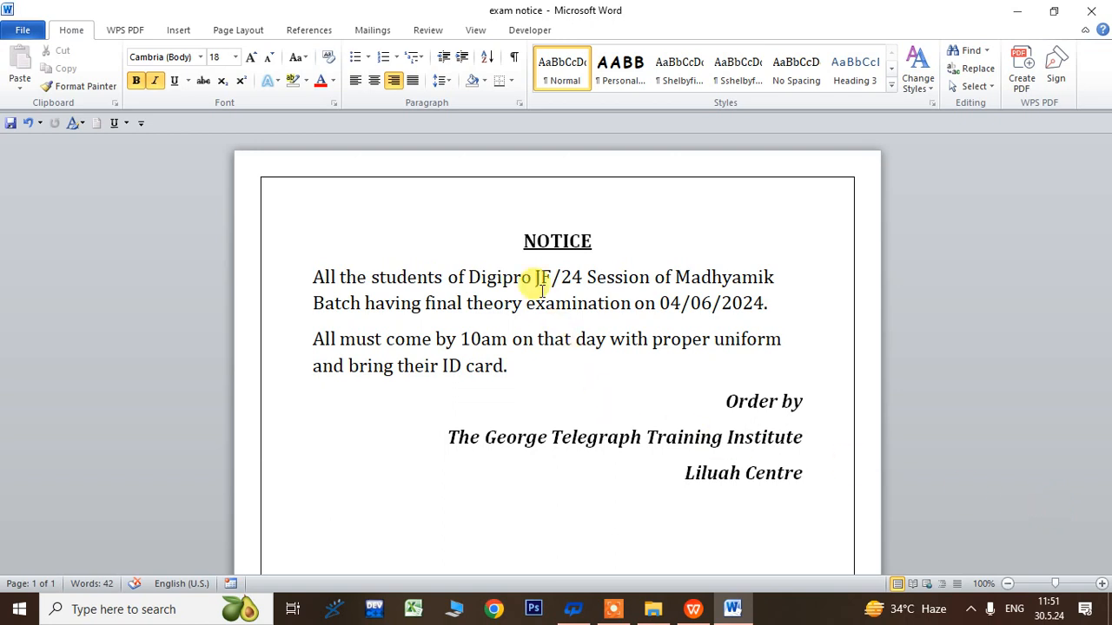
Turn on Track Changes and change the day of the examination date in the first paragraph to 08
left_click(428, 35)
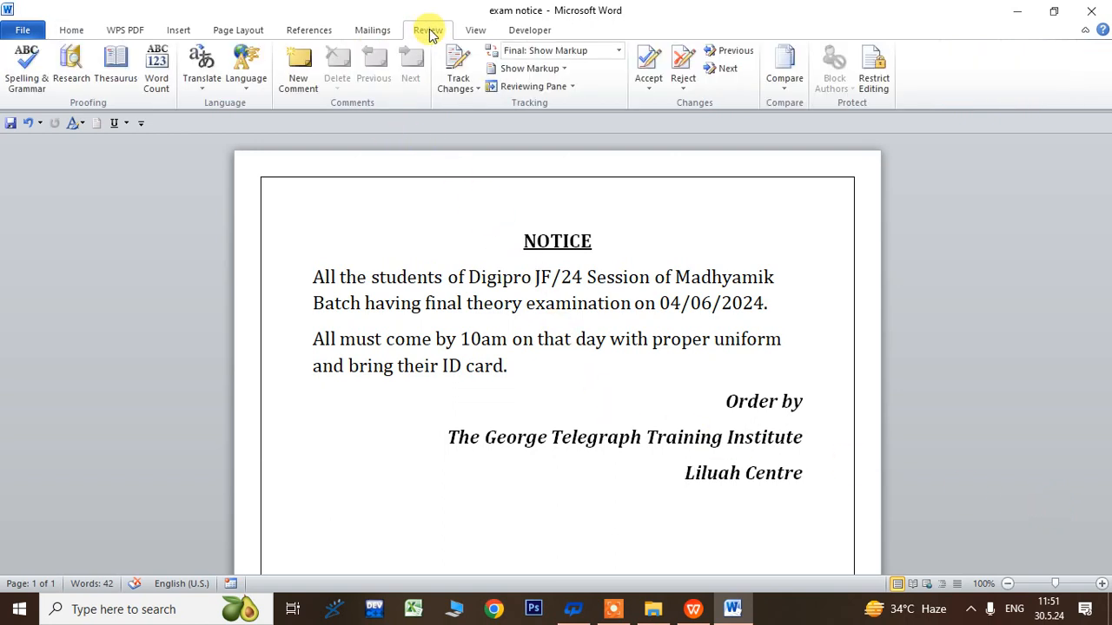
left_click(463, 77)
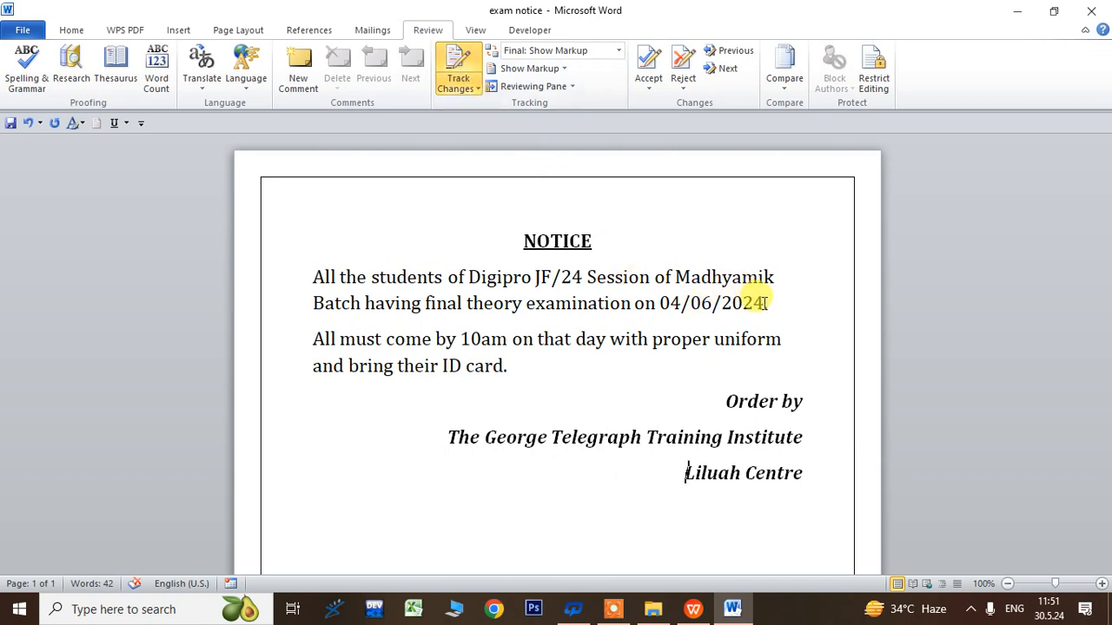
left_click(684, 302)
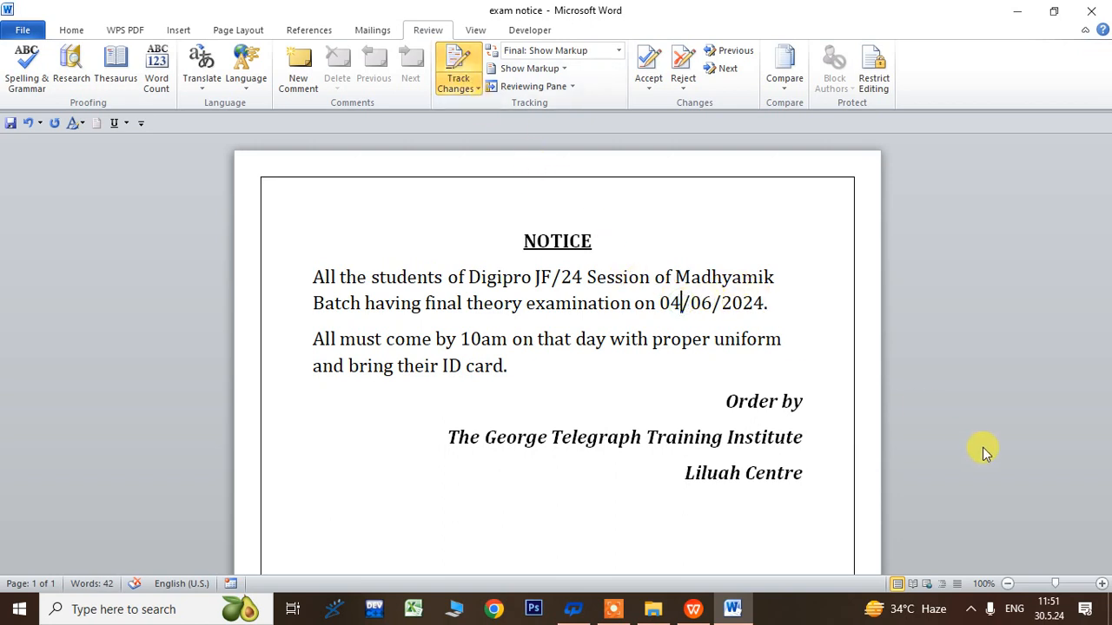
key("BackSpace")
key("BackSpace")
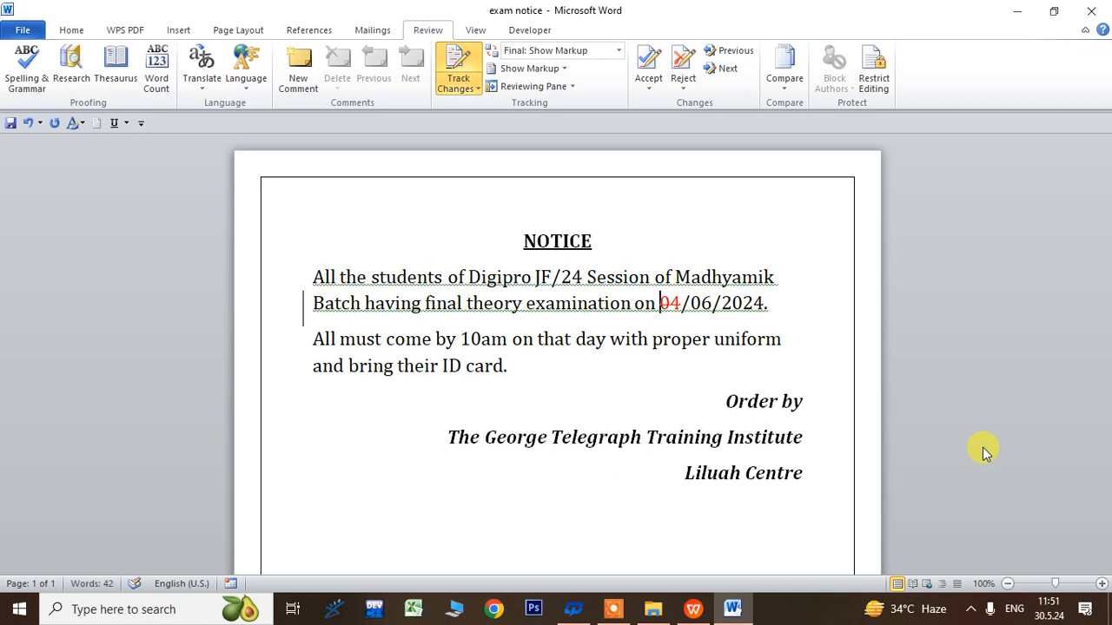
type("08")
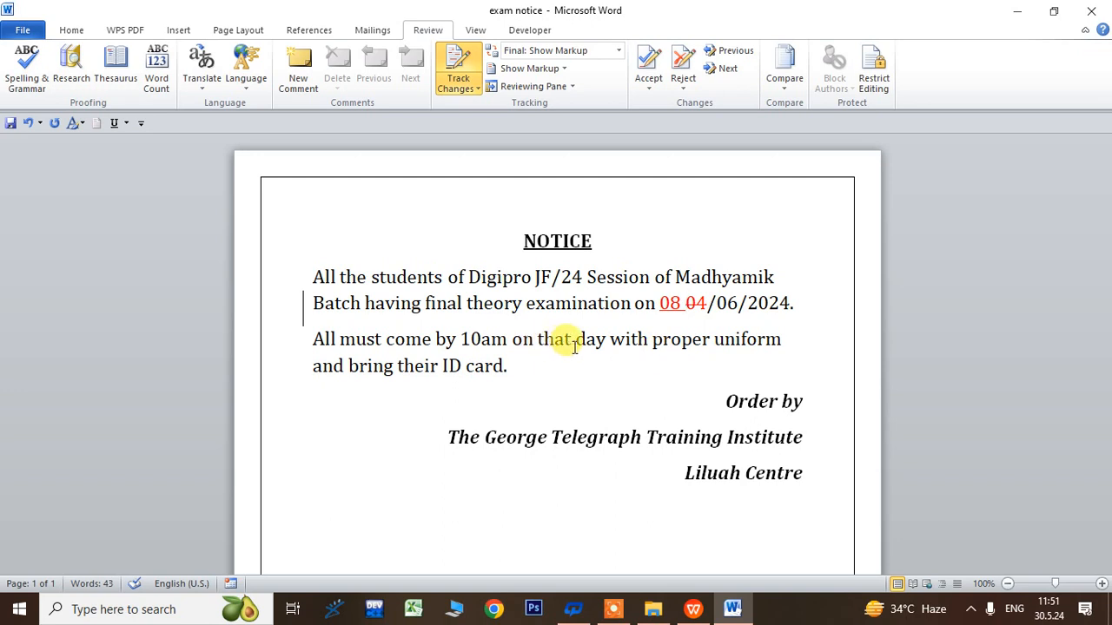
key("ctrl+z")
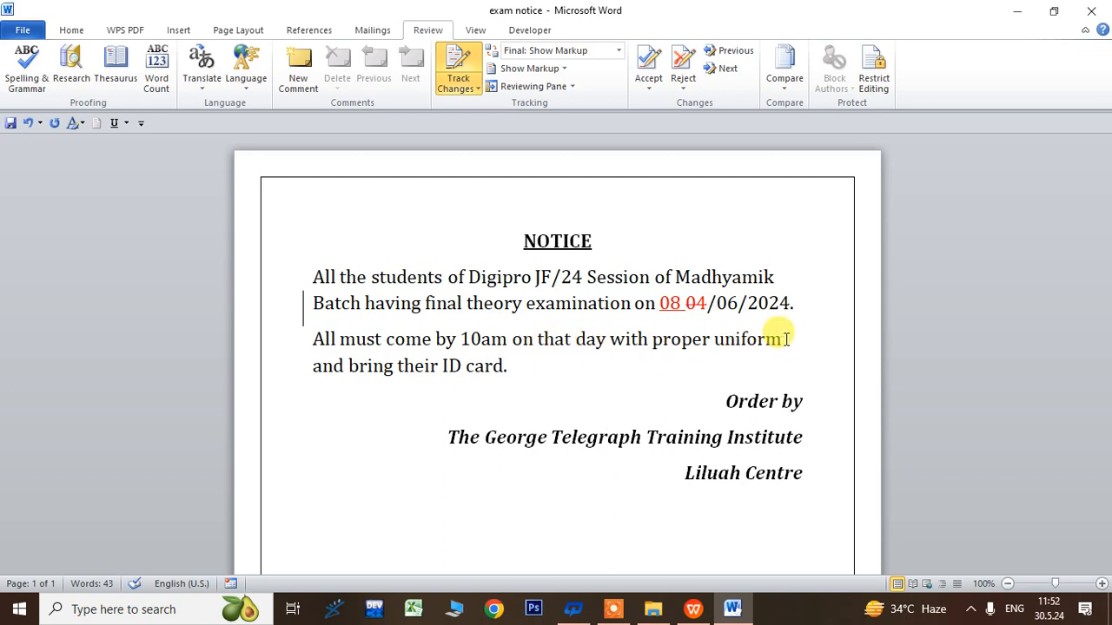
Replace "uniform" with "formal dress" in the second paragraph as a tracked change
left_click(786, 339)
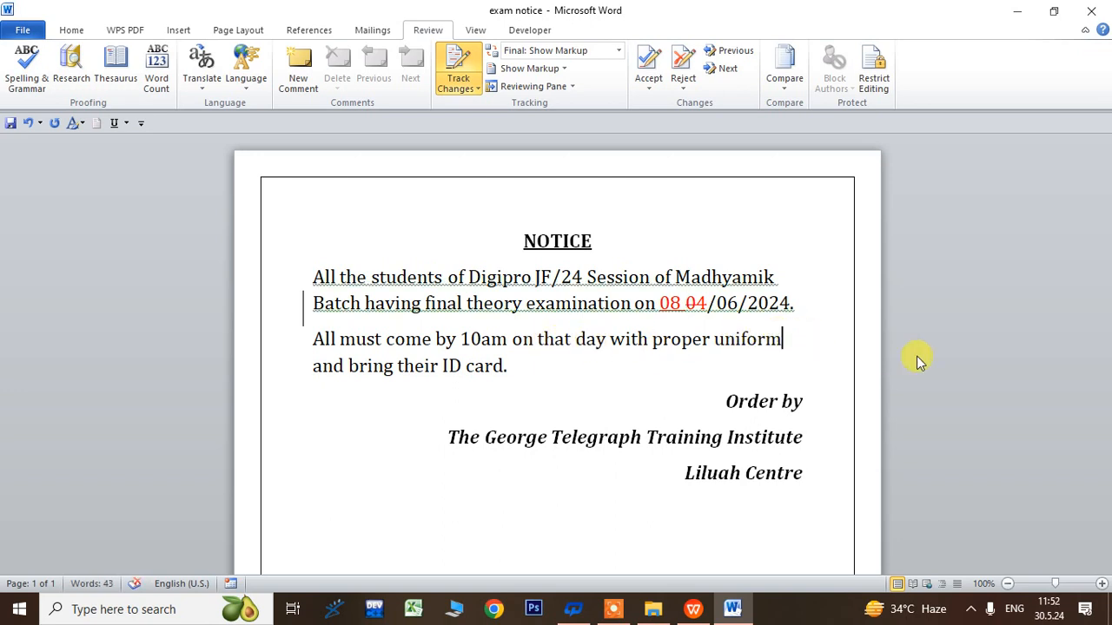
key("BackSpace")
key("BackSpace")
key("BackSpace")
key("BackSpace")
key("BackSpace")
key("BackSpace")
key("BackSpace")
type("for")
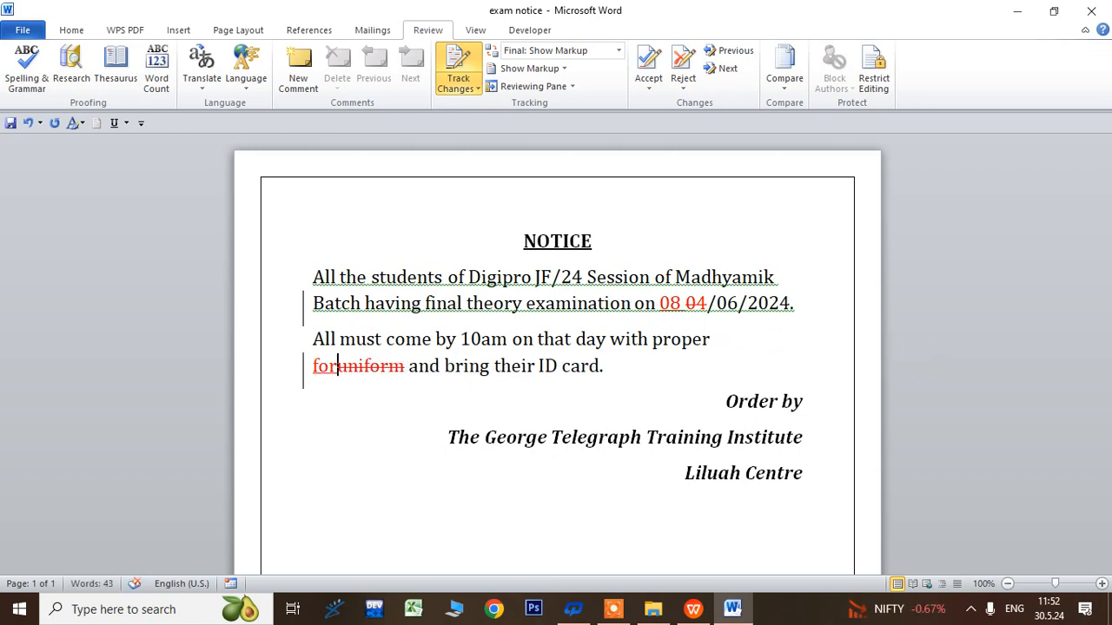
type("mal d")
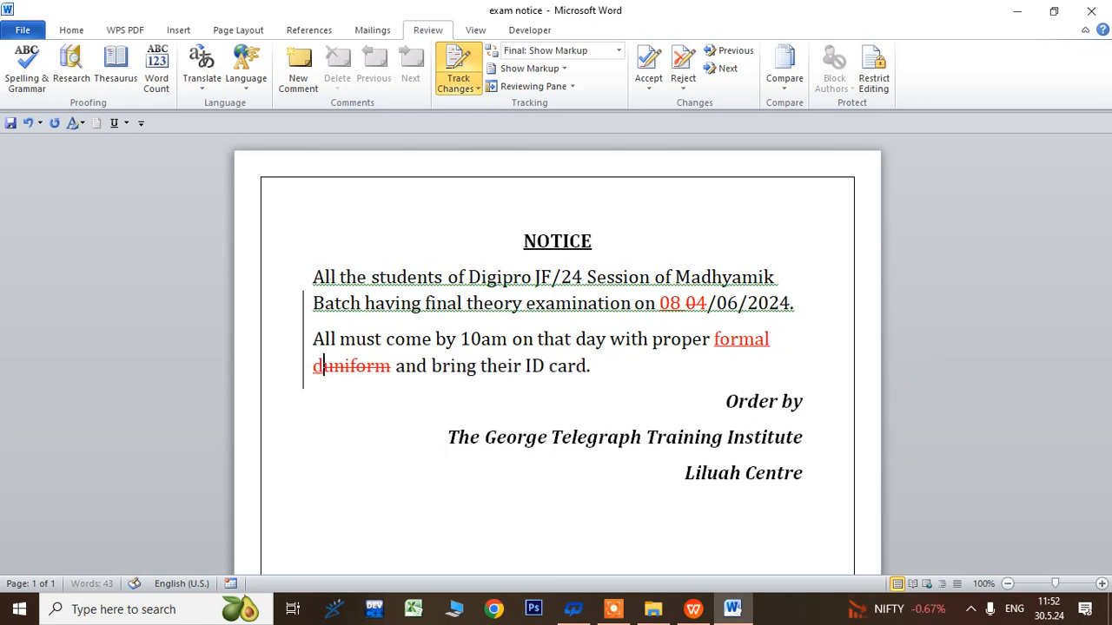
type("ress")
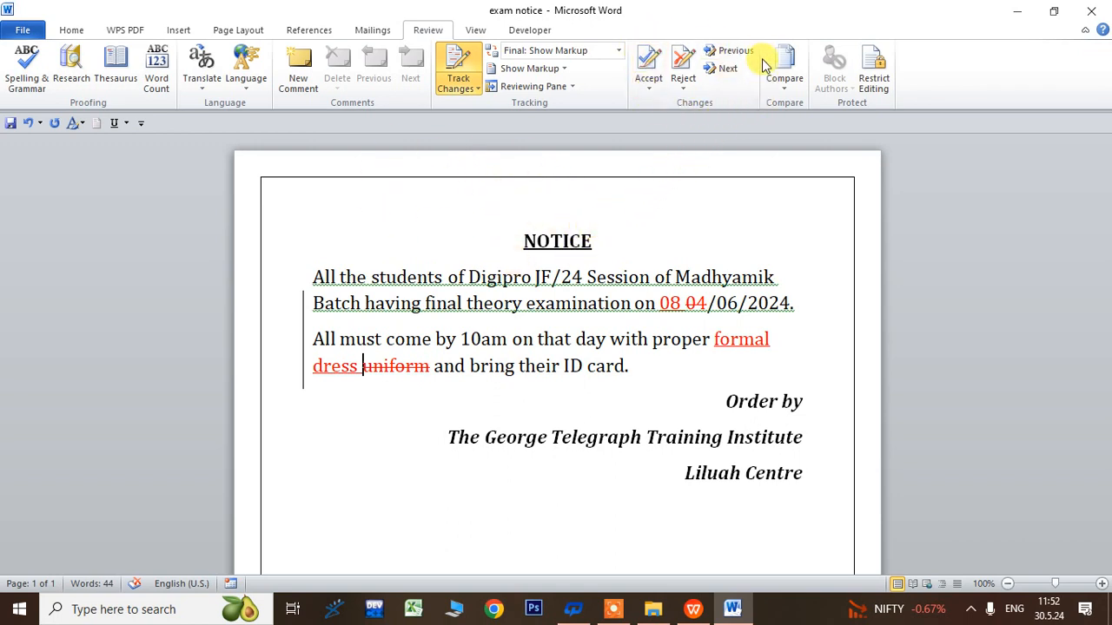
Accept all tracked changes in the document and ignore the grammar flags on the first paragraph and on "dress and"
left_click(662, 90)
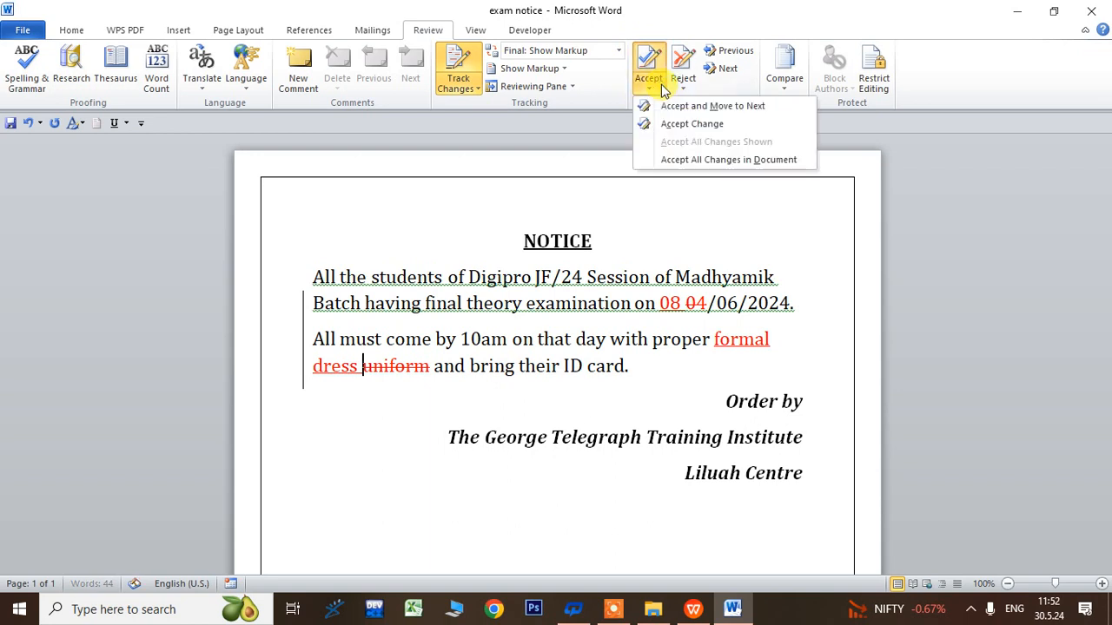
left_click(716, 161)
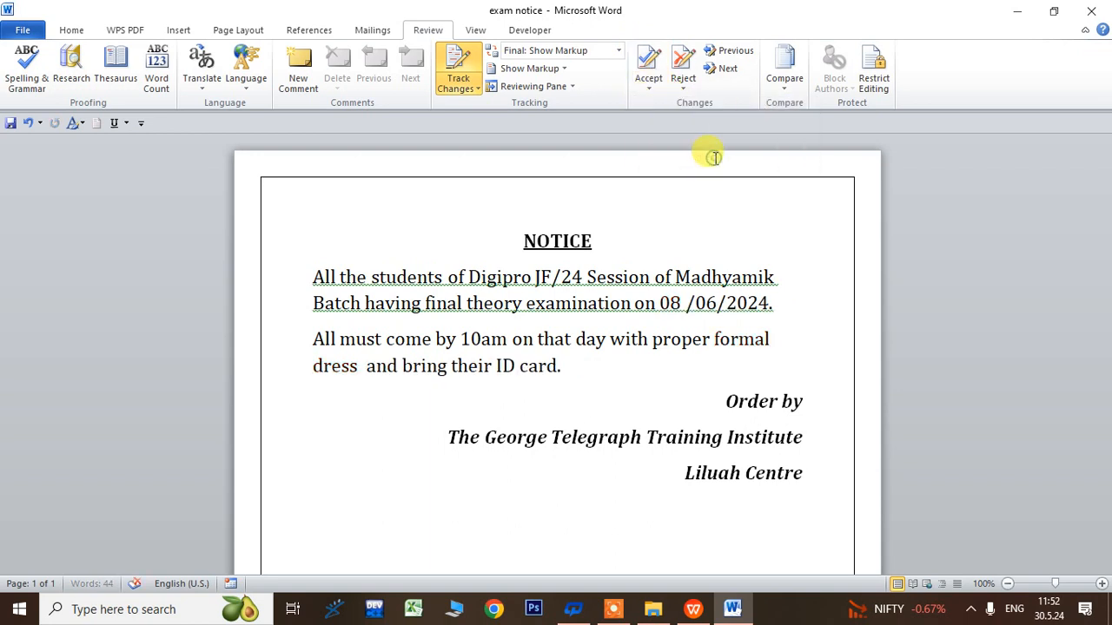
right_click(515, 275)
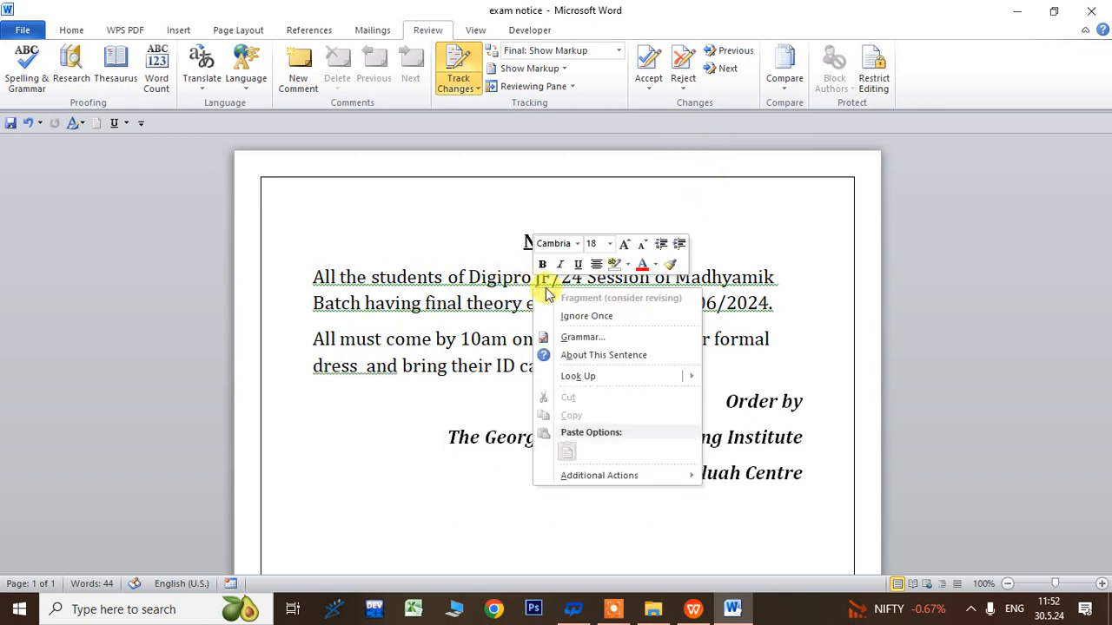
left_click(549, 312)
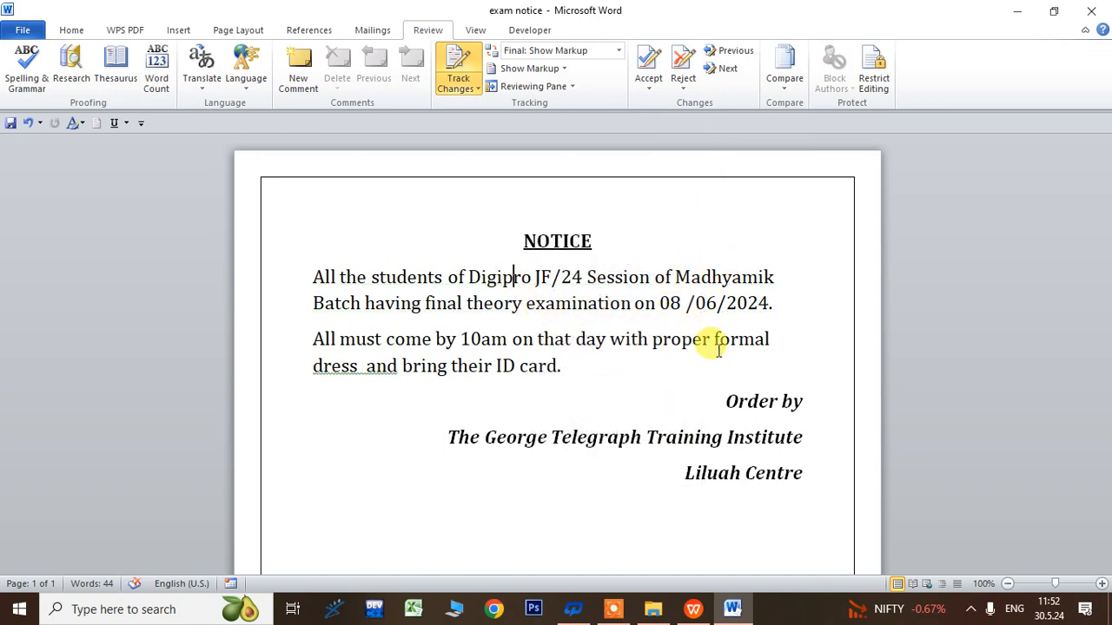
right_click(365, 369)
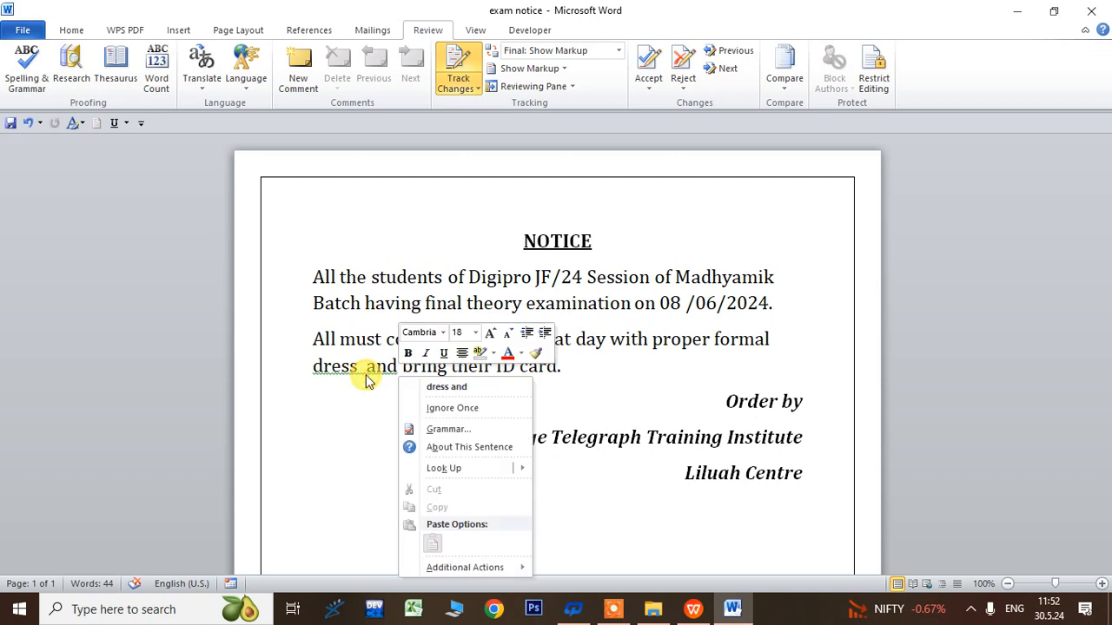
left_click(434, 407)
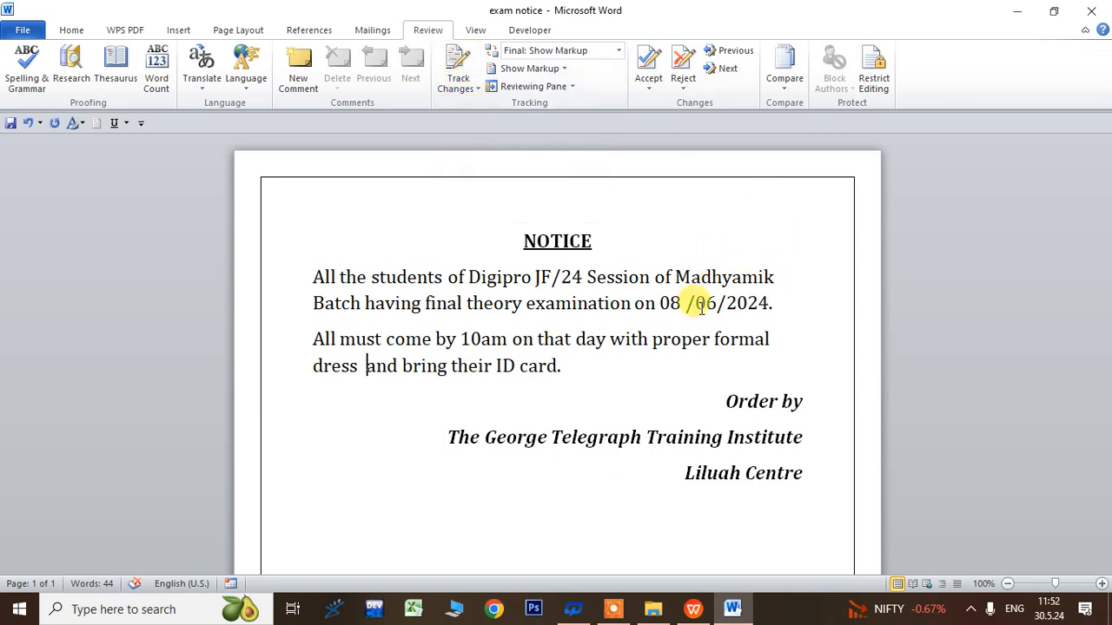
Attach a comment to the examination date reading "Exam Date Modified from 04/06/24 to 08/06/24"
left_click_drag(771, 299, 654, 292)
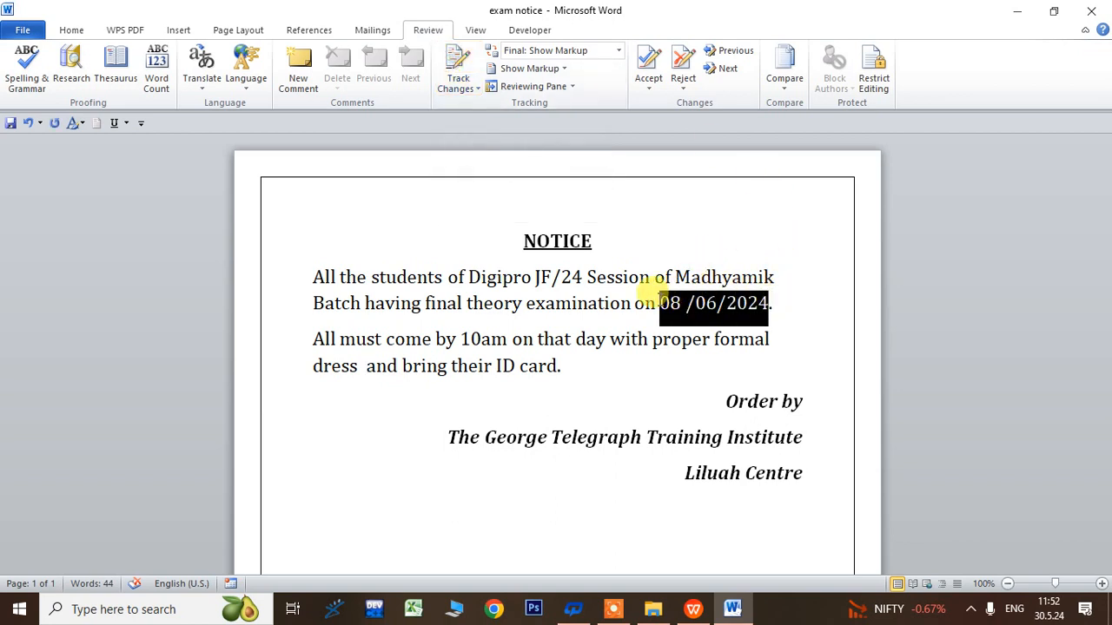
left_click(308, 61)
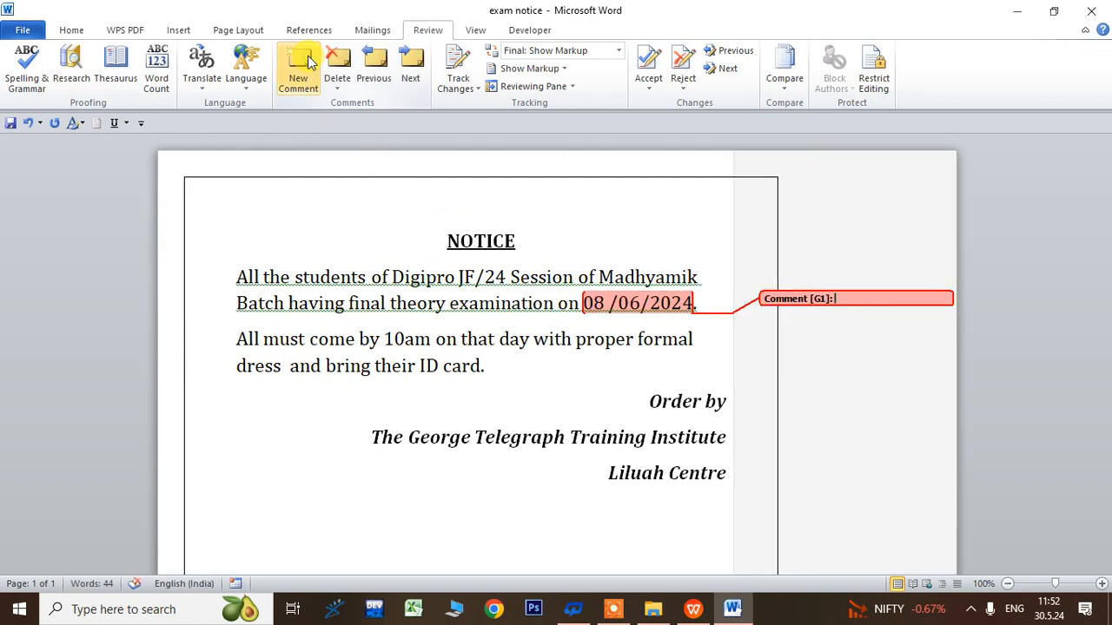
type("Exam Date Modified from")
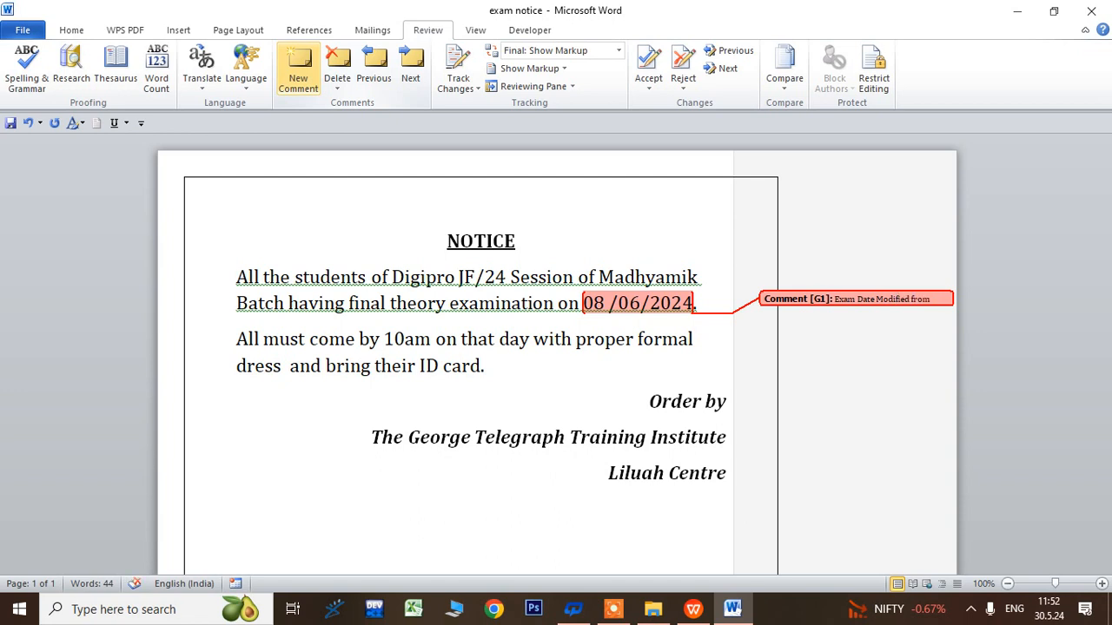
type("06/24 to 08/06/24")
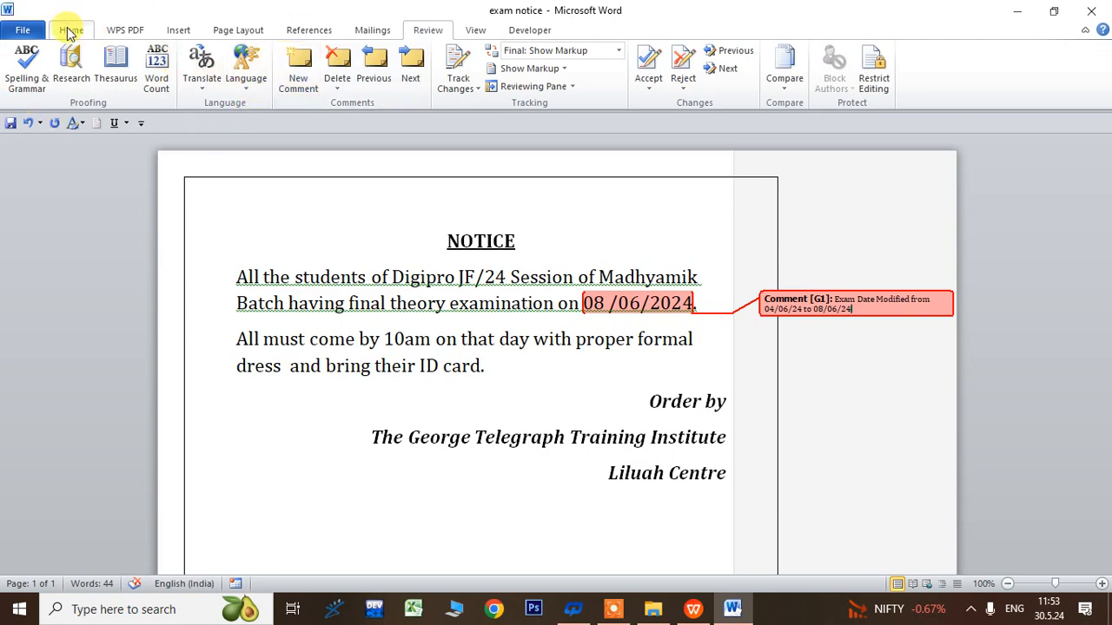
Save the revised notice as a separate Word Document named "exam notice2" on the Desktop
left_click(70, 30)
left_click(22, 29)
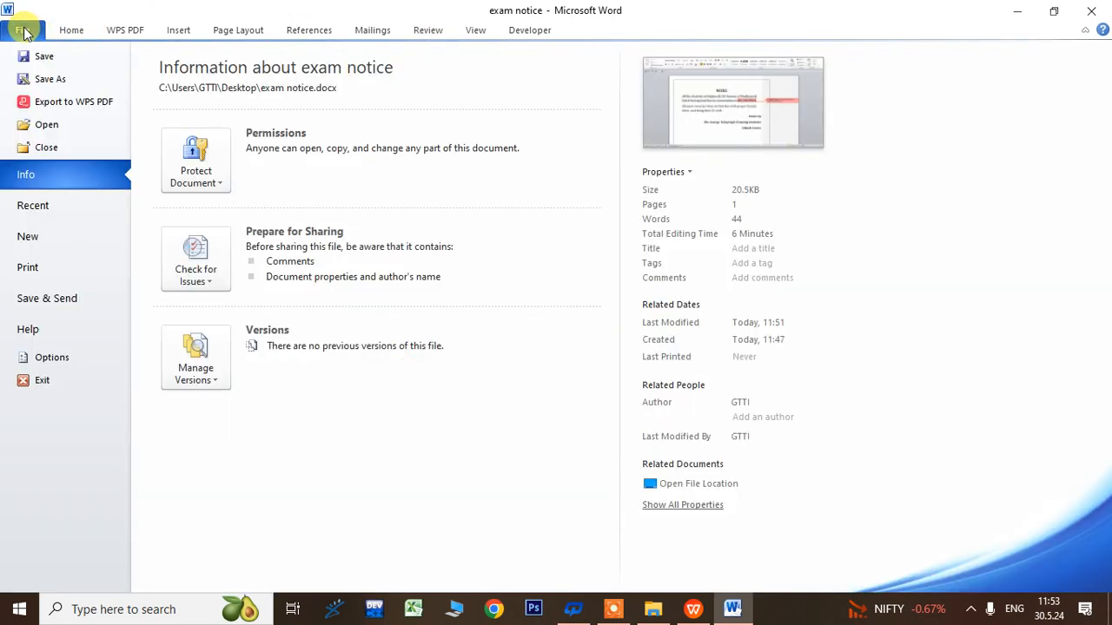
left_click(50, 79)
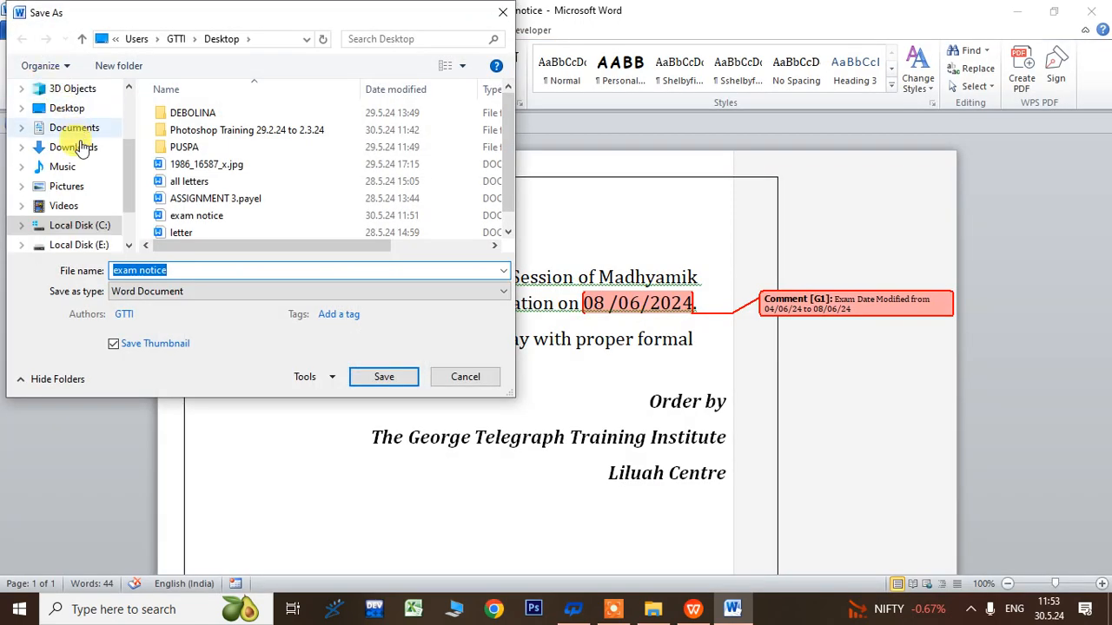
left_click(69, 108)
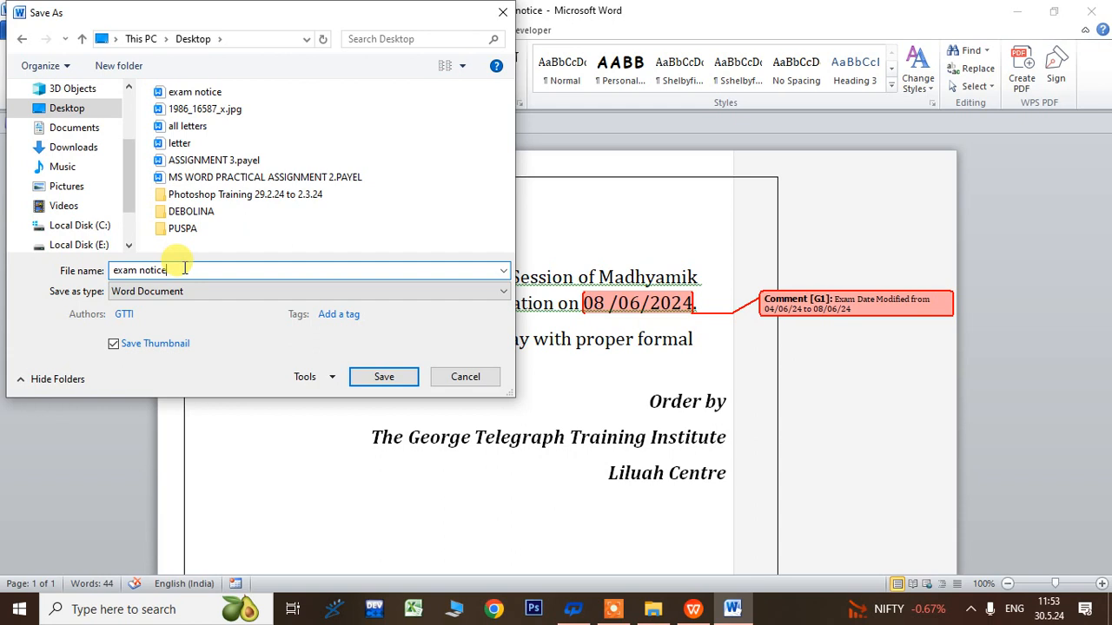
left_click(388, 374)
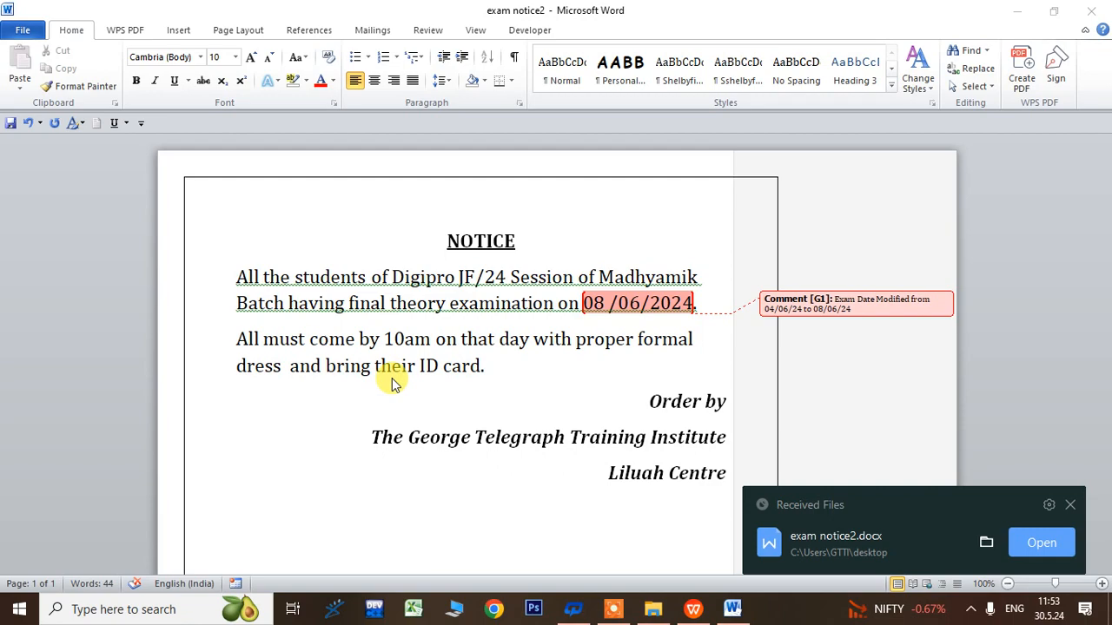
Close the exam notice2 document and launch Microsoft Word 2010 with a new blank document
left_click(1091, 10)
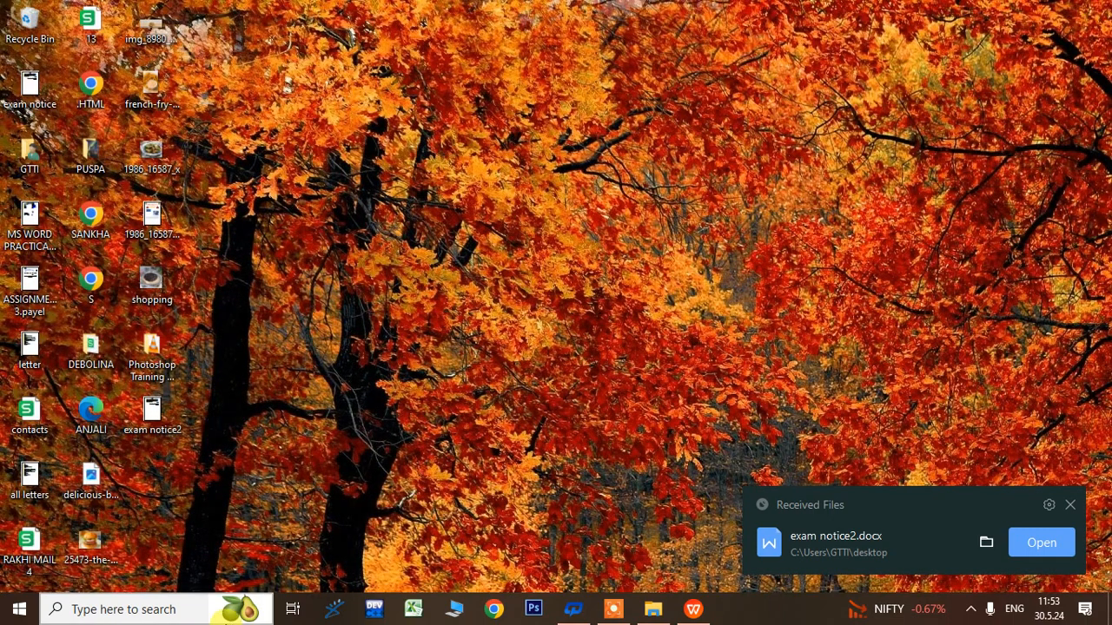
left_click(193, 608)
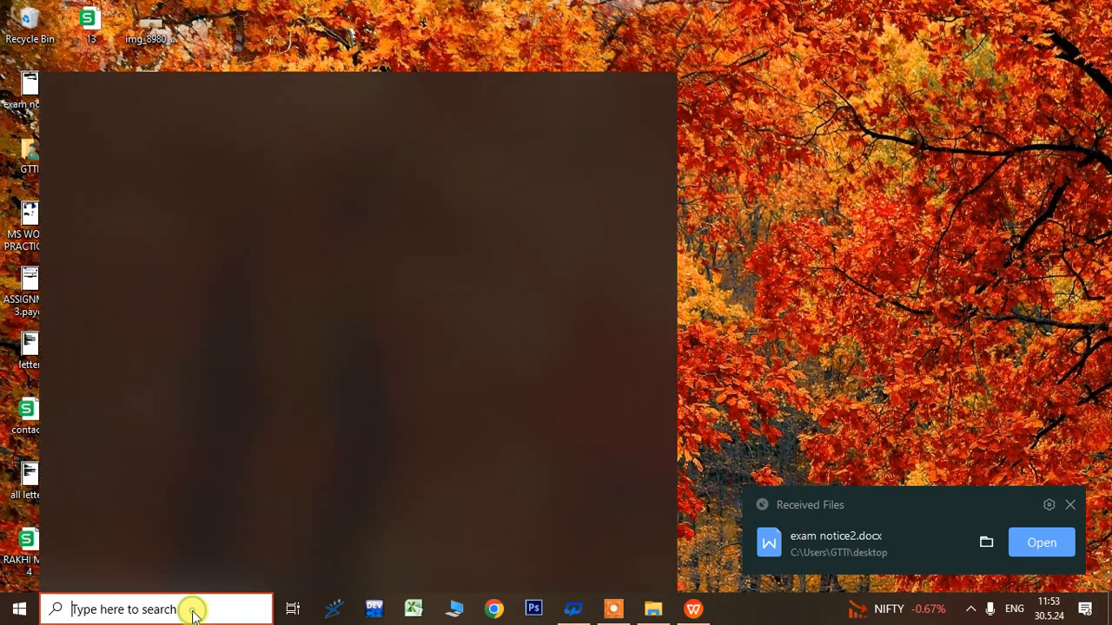
type("word")
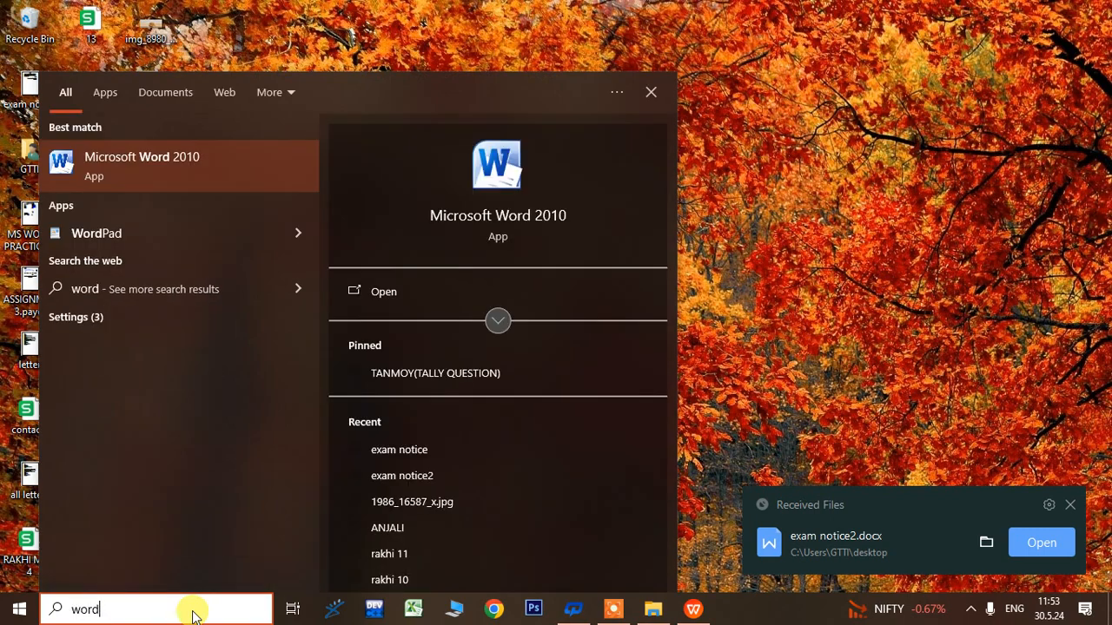
left_click(148, 167)
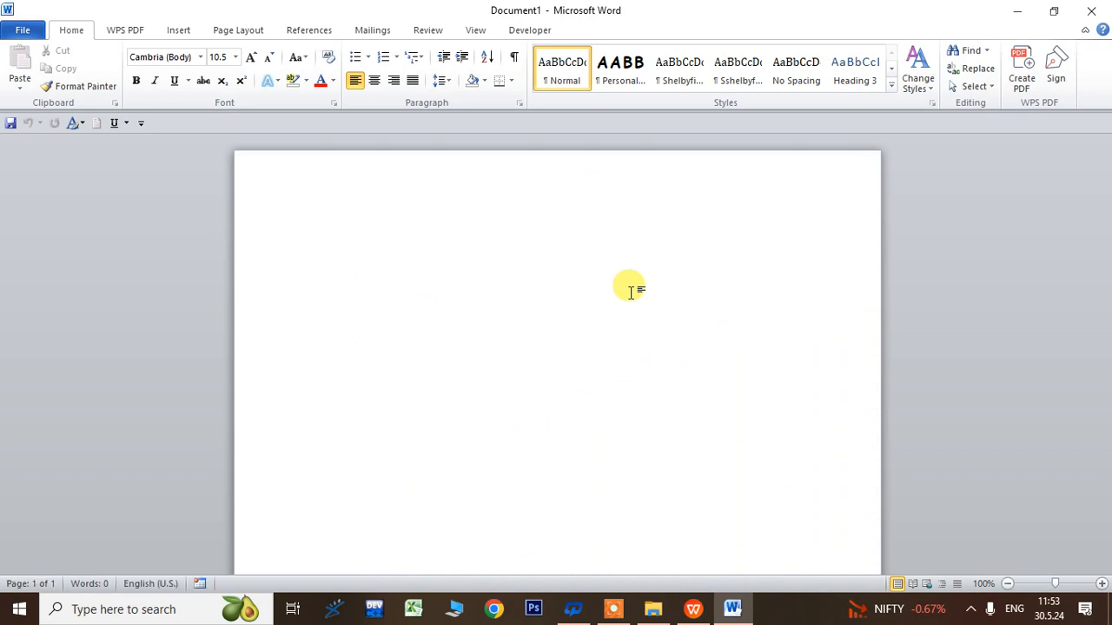
Start a comparison of two document versions and choose "exam notice" from the Desktop as the original document
left_click(426, 31)
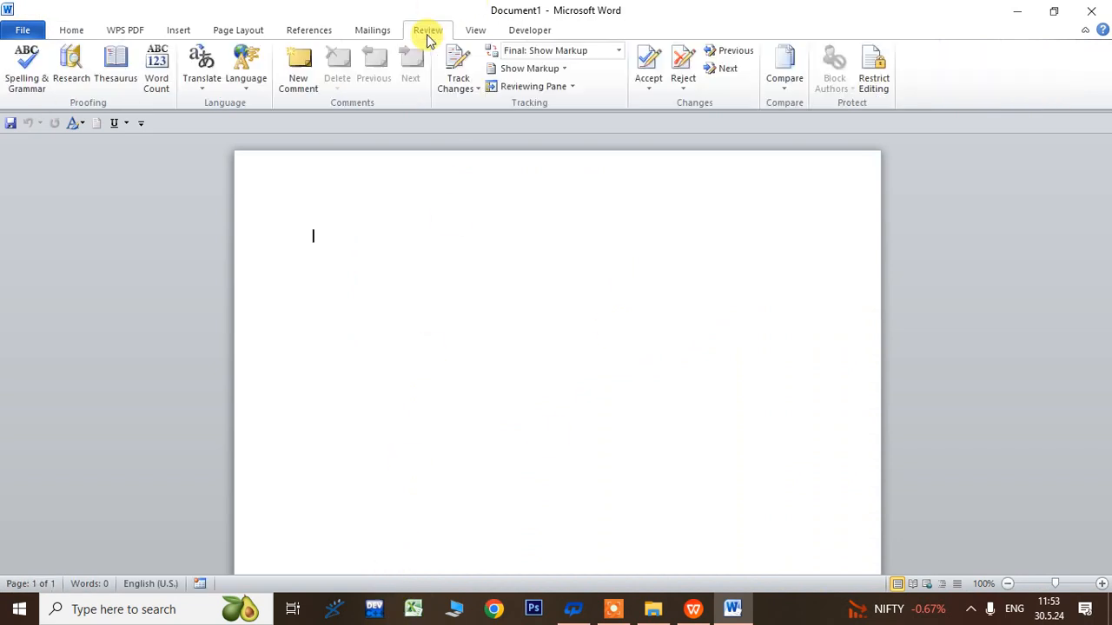
left_click(784, 95)
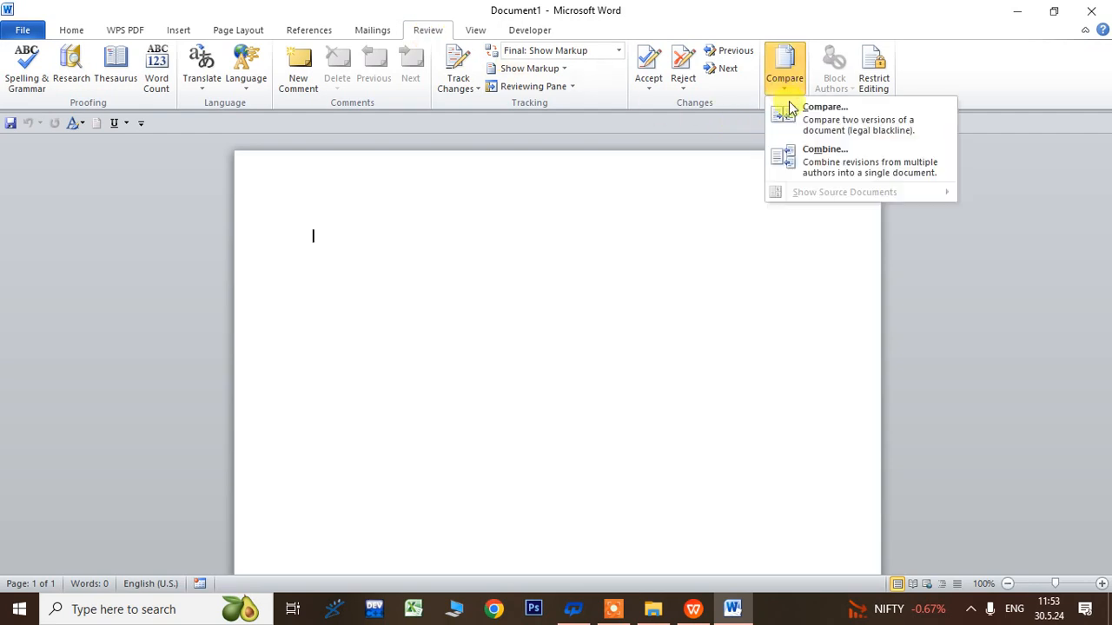
left_click(797, 122)
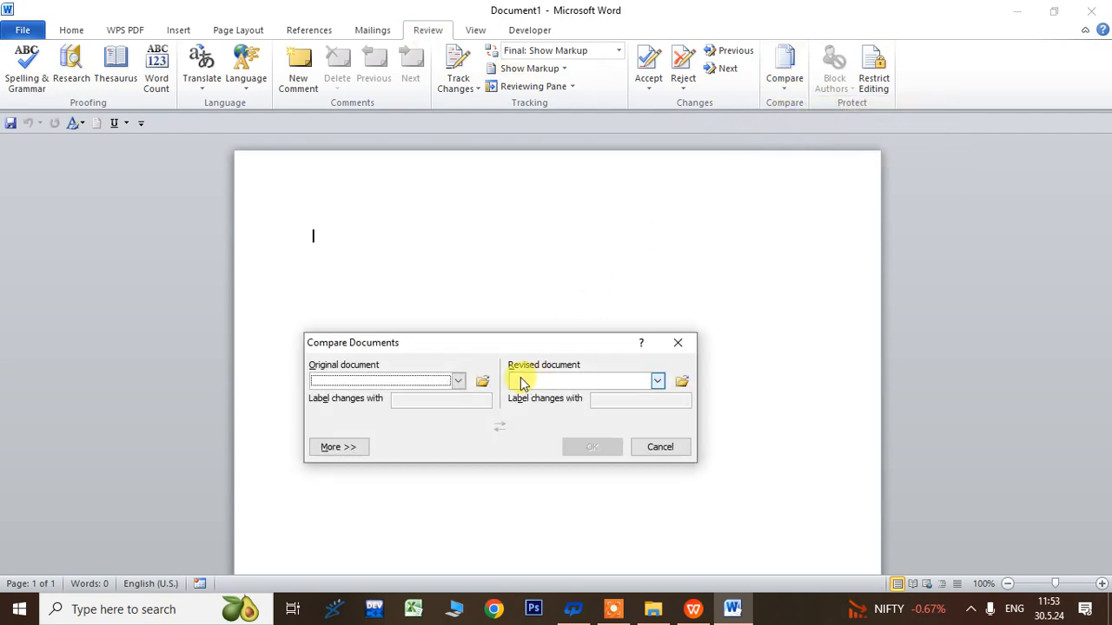
left_click(484, 382)
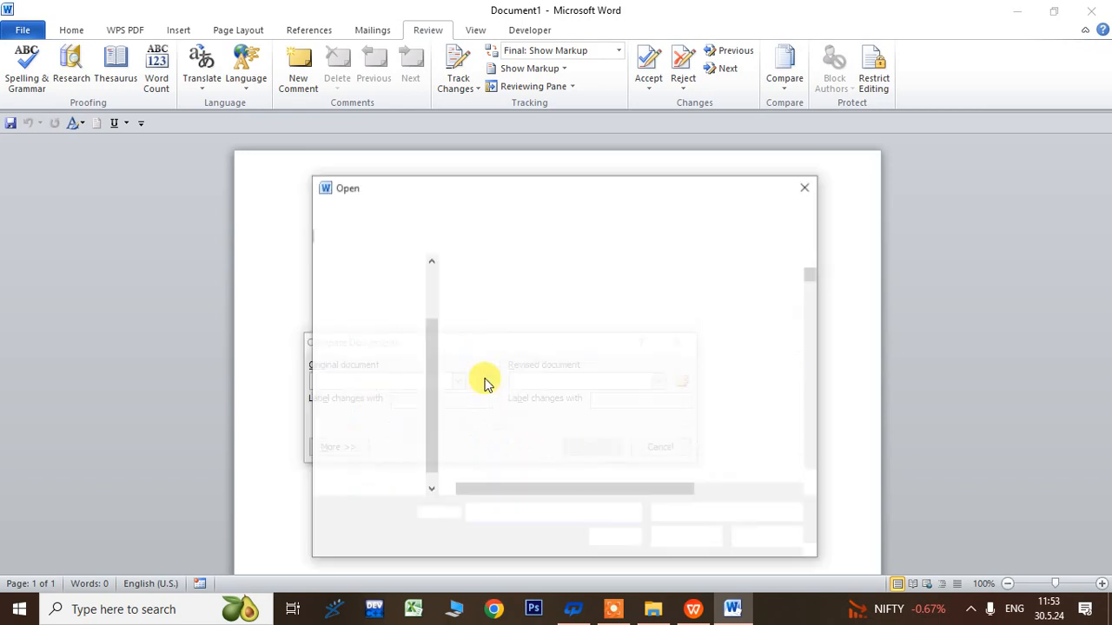
left_click(367, 393)
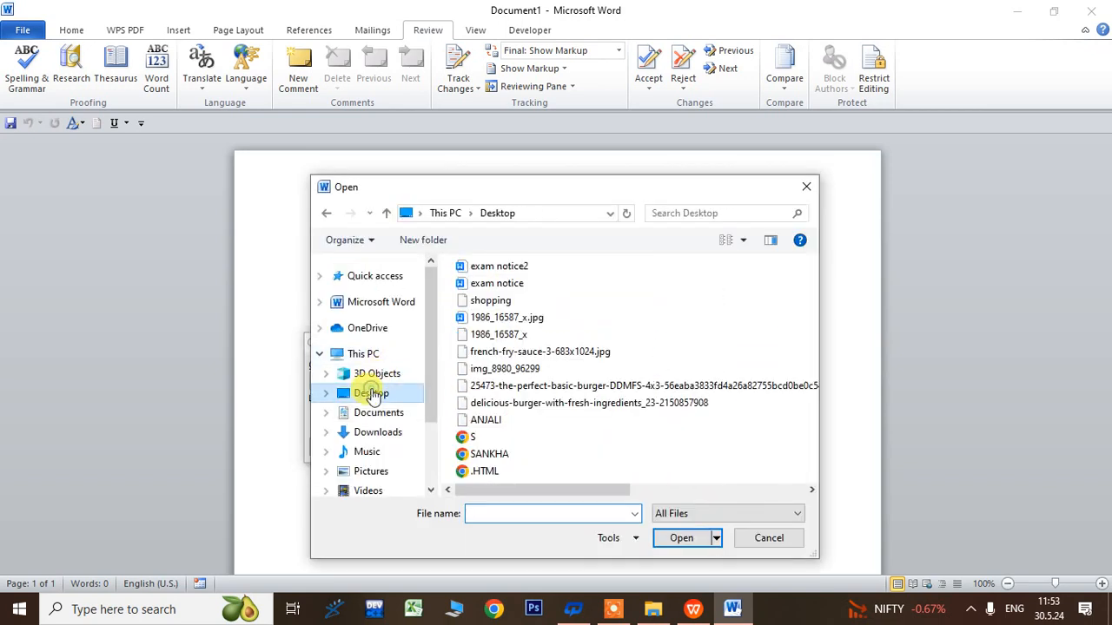
left_click(507, 286)
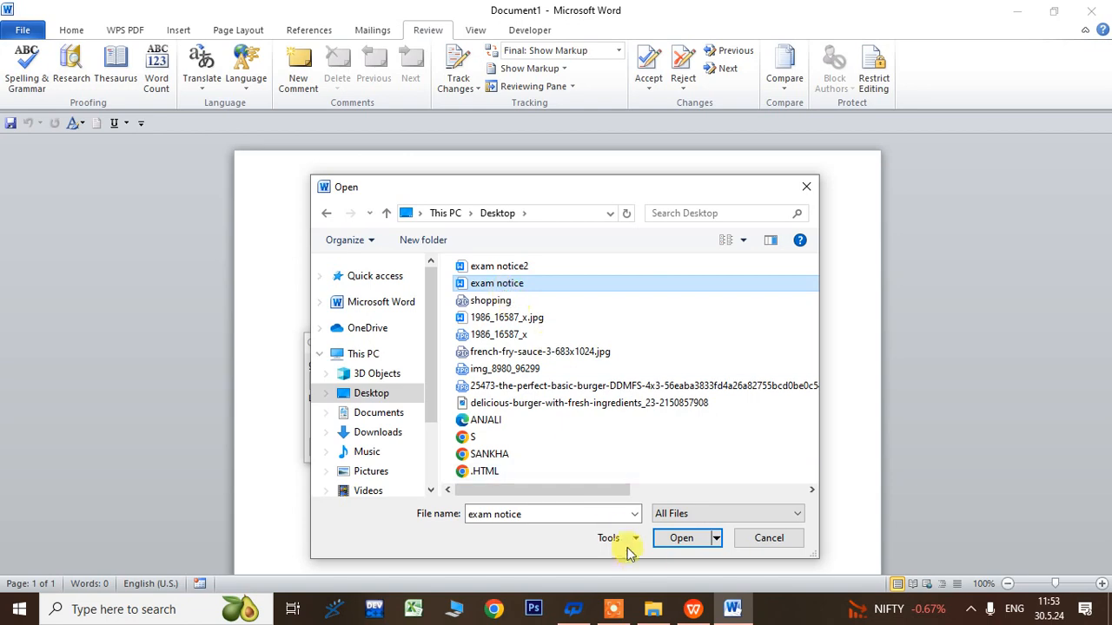
left_click(673, 539)
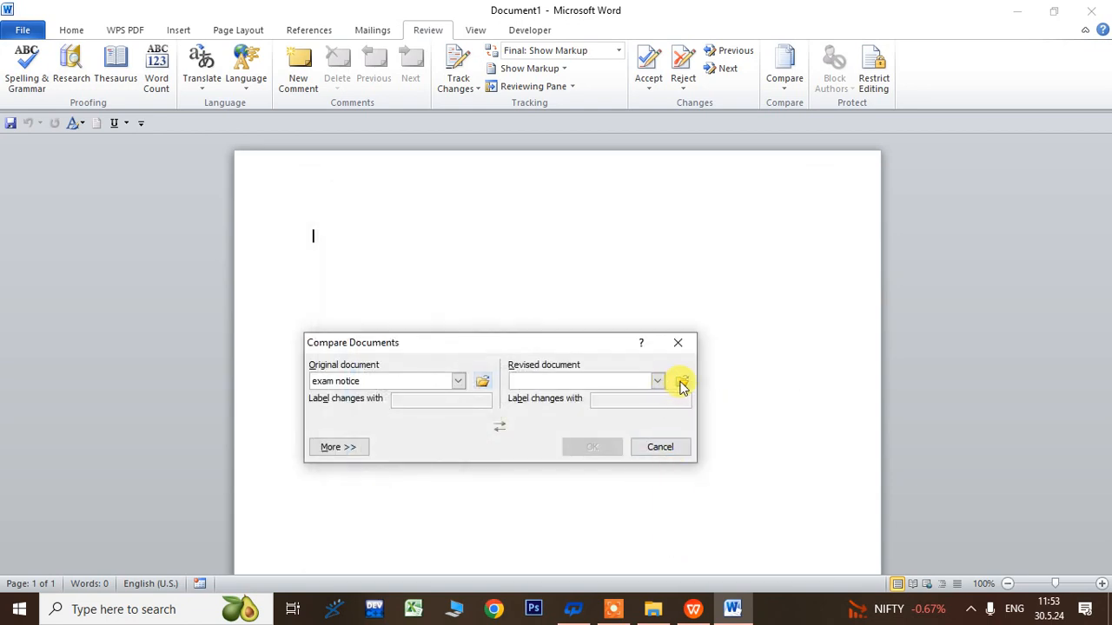
Choose "exam notice2" from the Desktop as the revised document and run the comparison
left_click(682, 384)
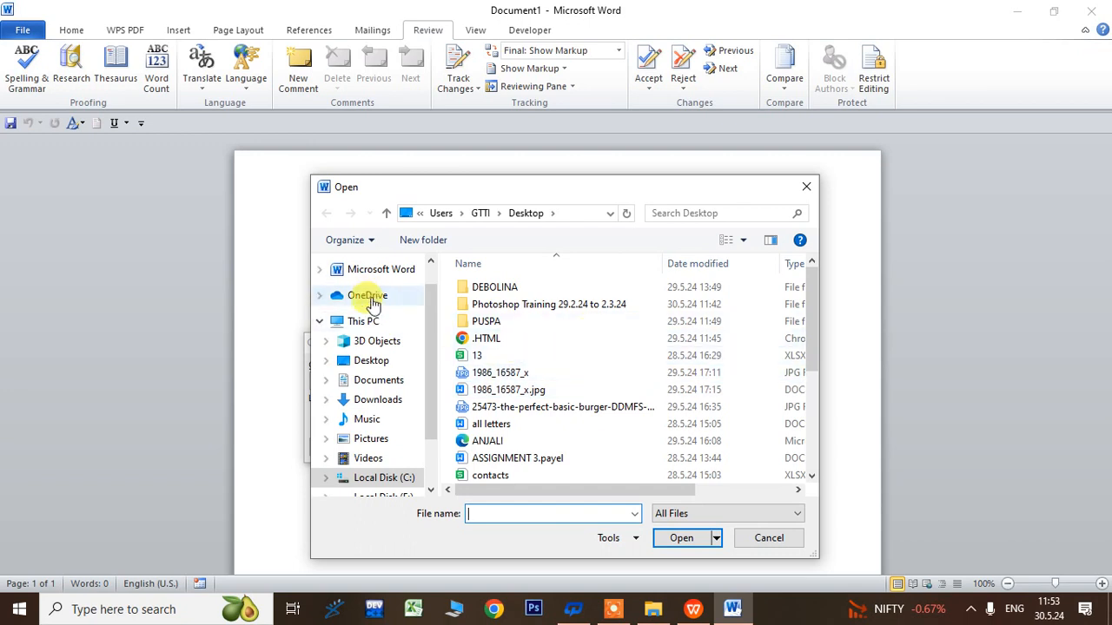
left_click(371, 360)
left_click(526, 272)
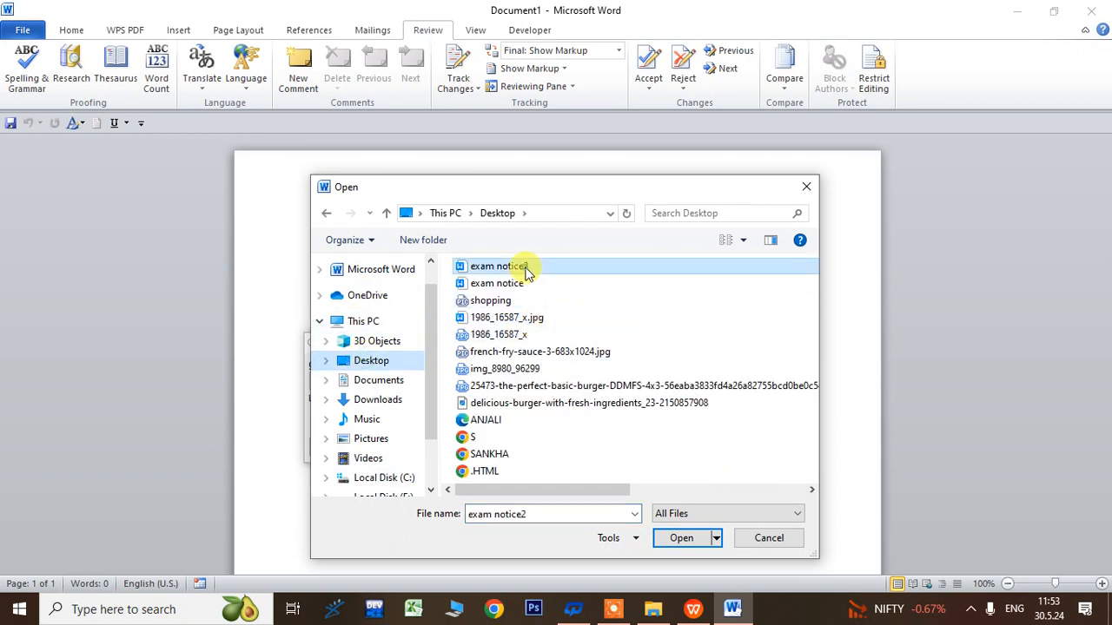
left_click(685, 540)
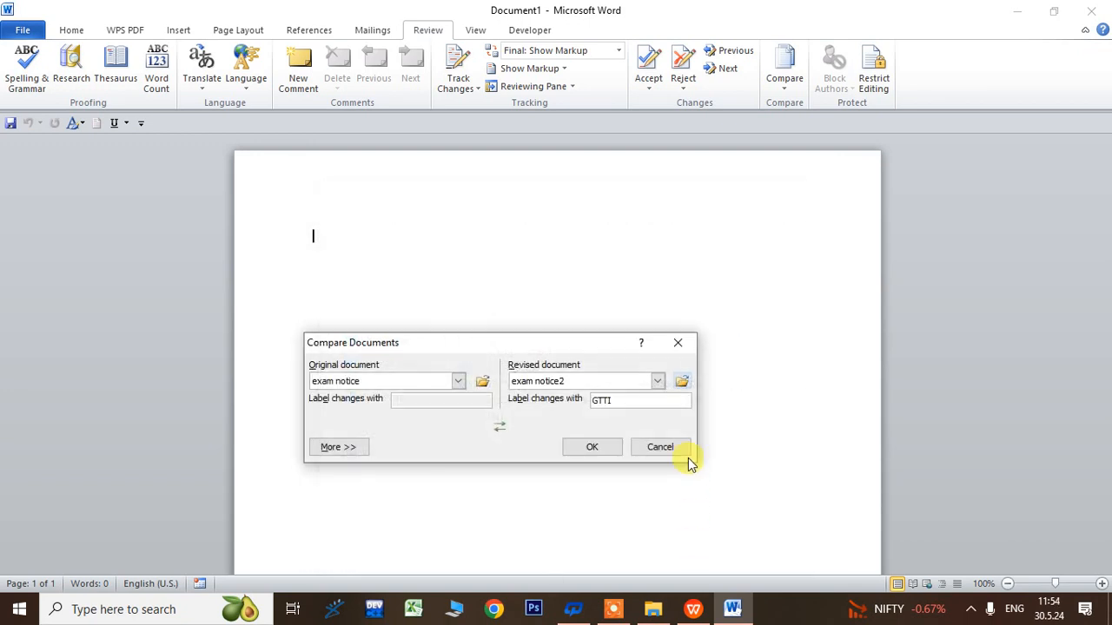
left_click(591, 447)
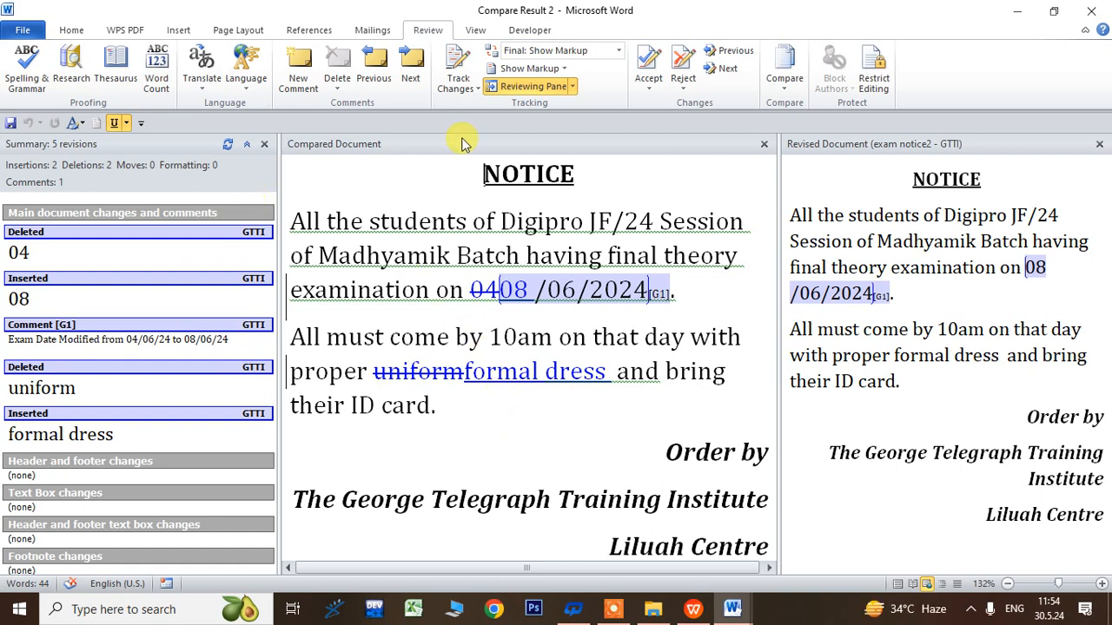
Display the compared document in its Original version, followed by its Final version, to review the differences
left_click(617, 51)
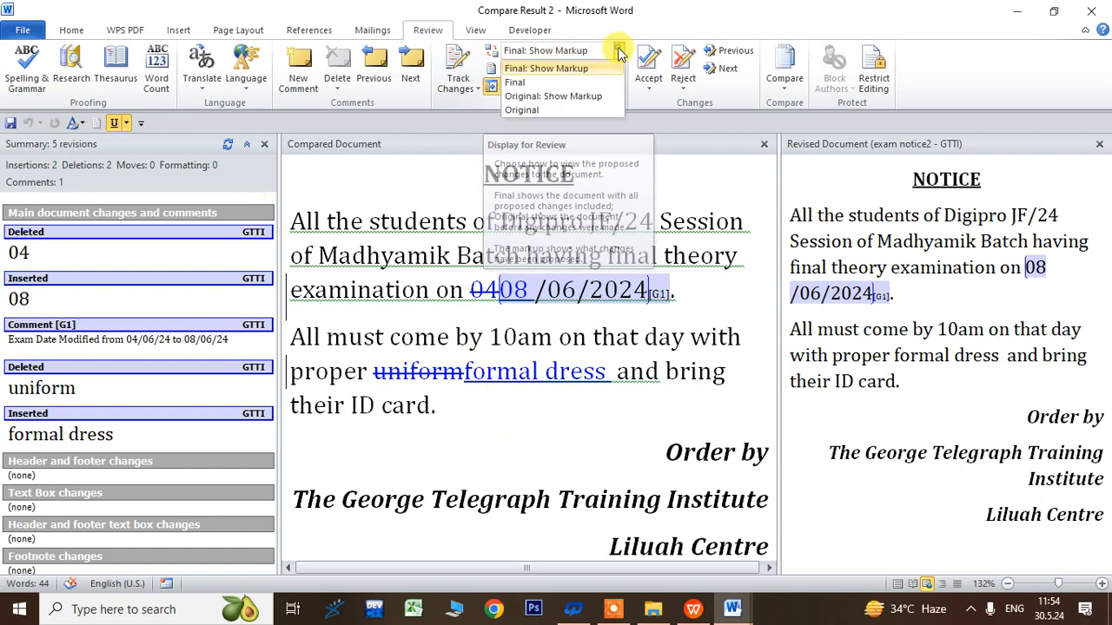
left_click(537, 110)
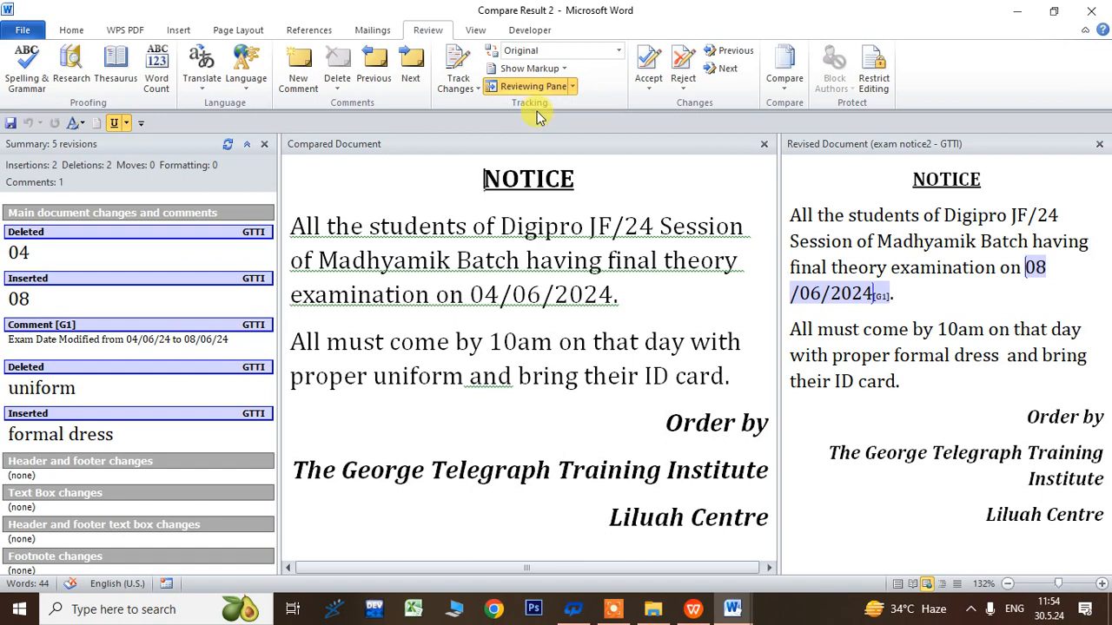
left_click(620, 52)
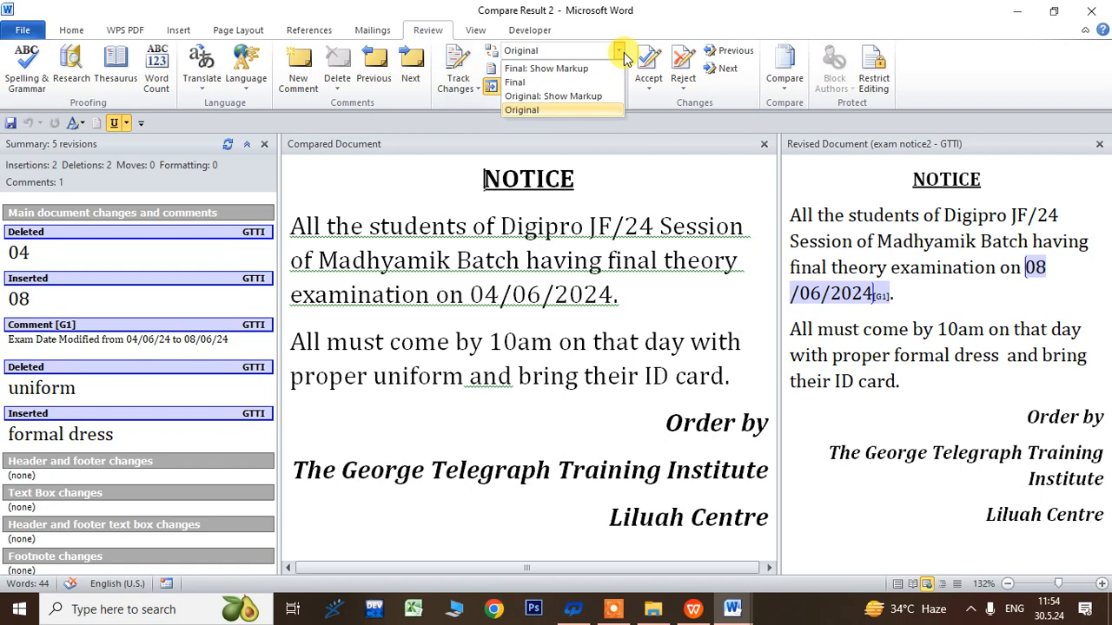
left_click(530, 82)
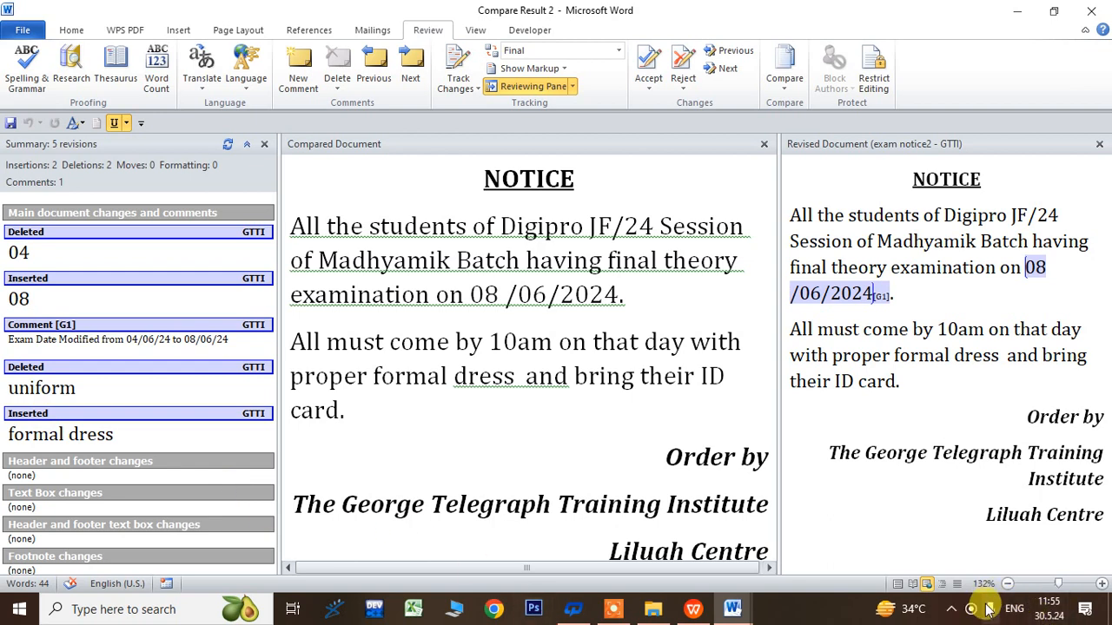
left_click(951, 613)
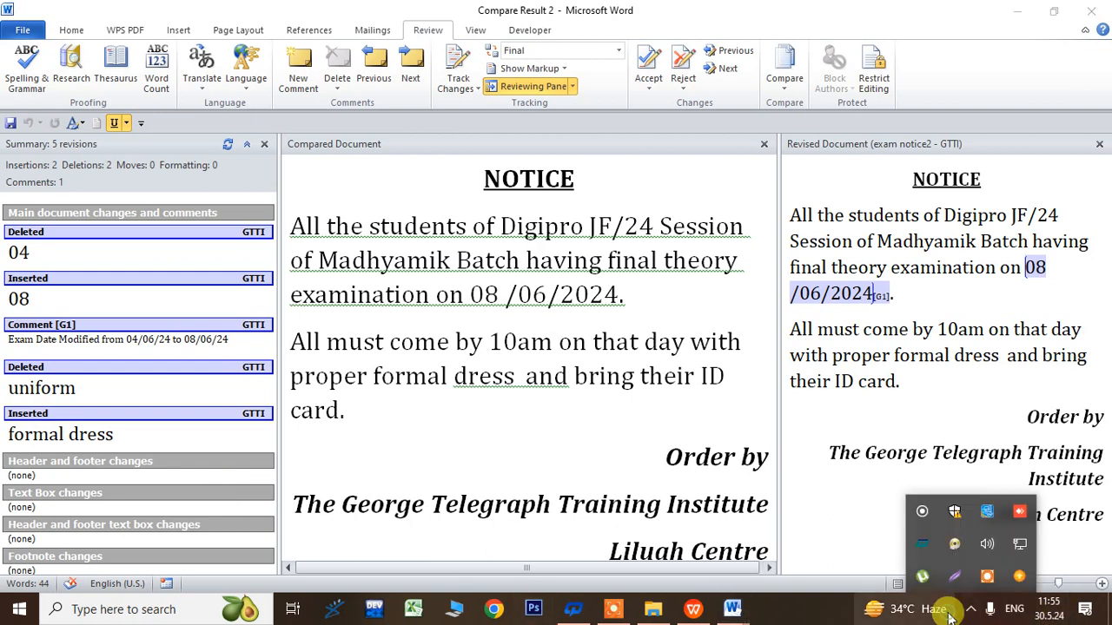